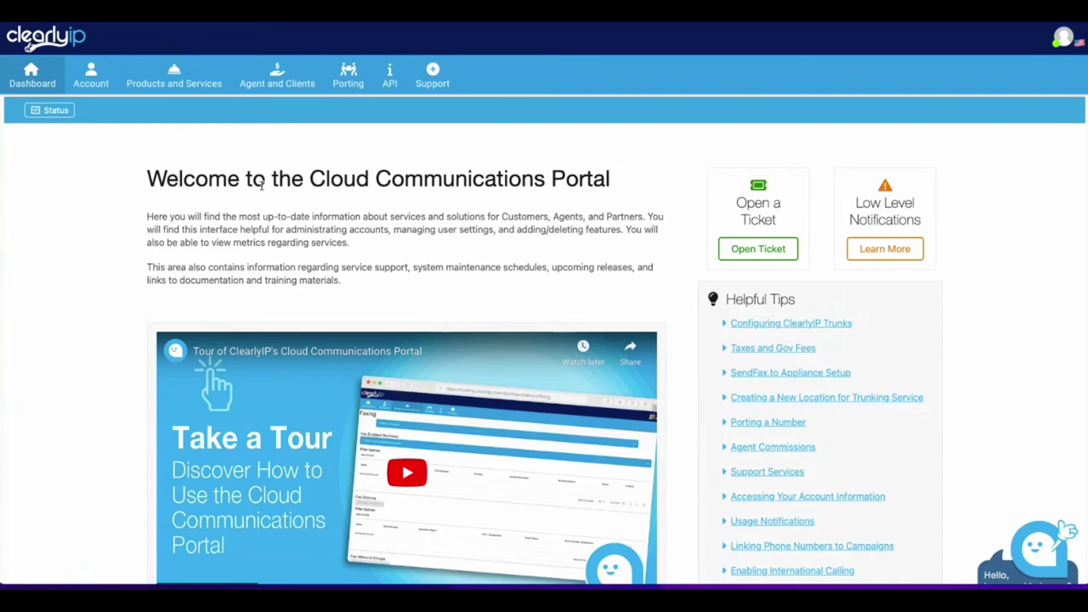
# From Products and Services > Locations, start a new SIP Trunking Location.
pyautogui.click(175, 78)
pyautogui.click(183, 77)
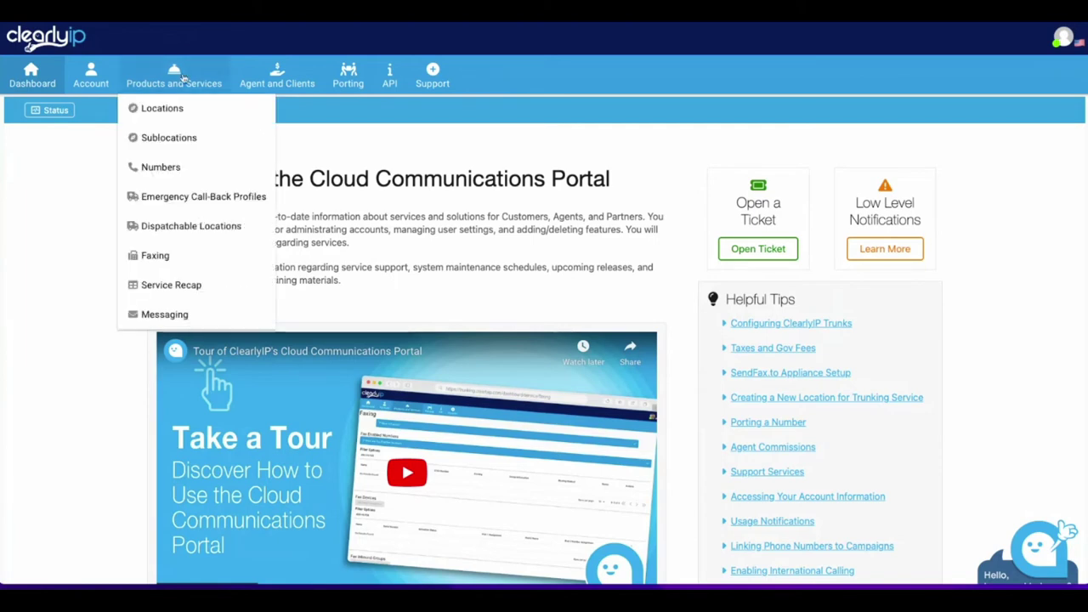
pyautogui.click(165, 113)
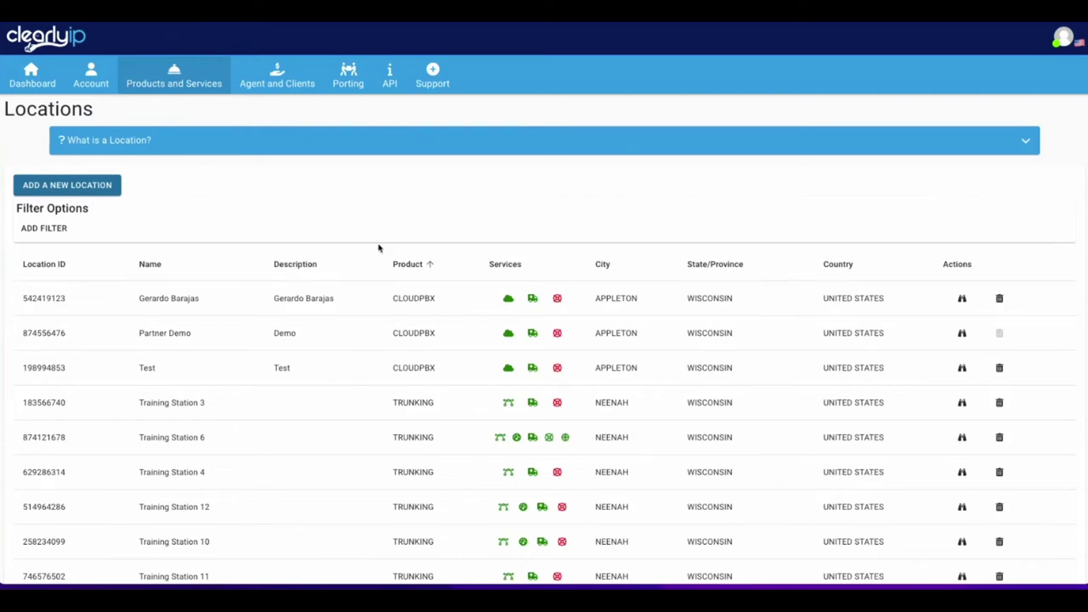
pyautogui.click(105, 193)
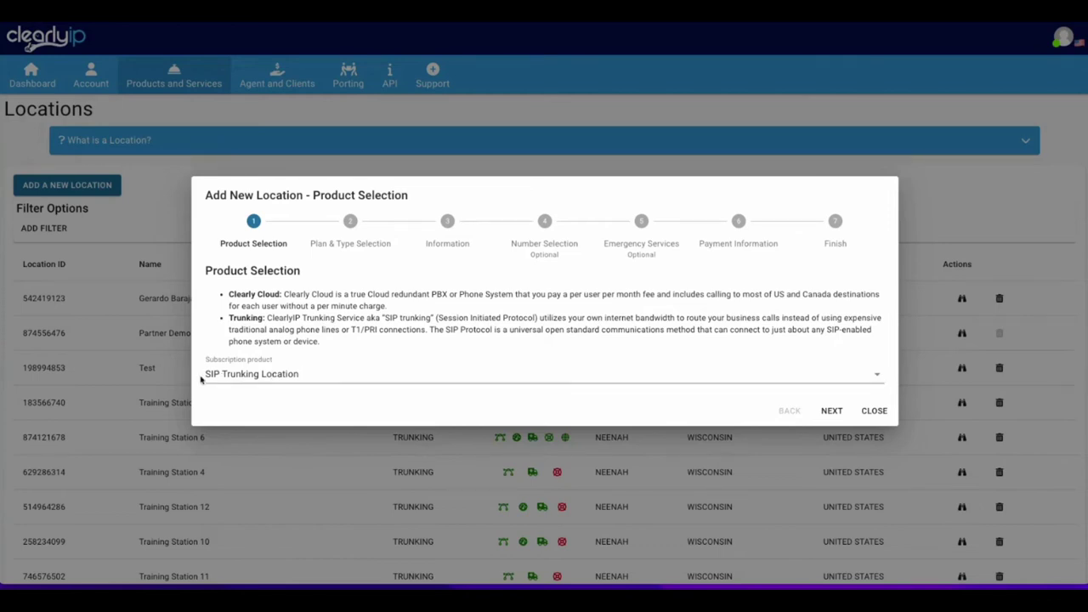
pyautogui.click(831, 412)
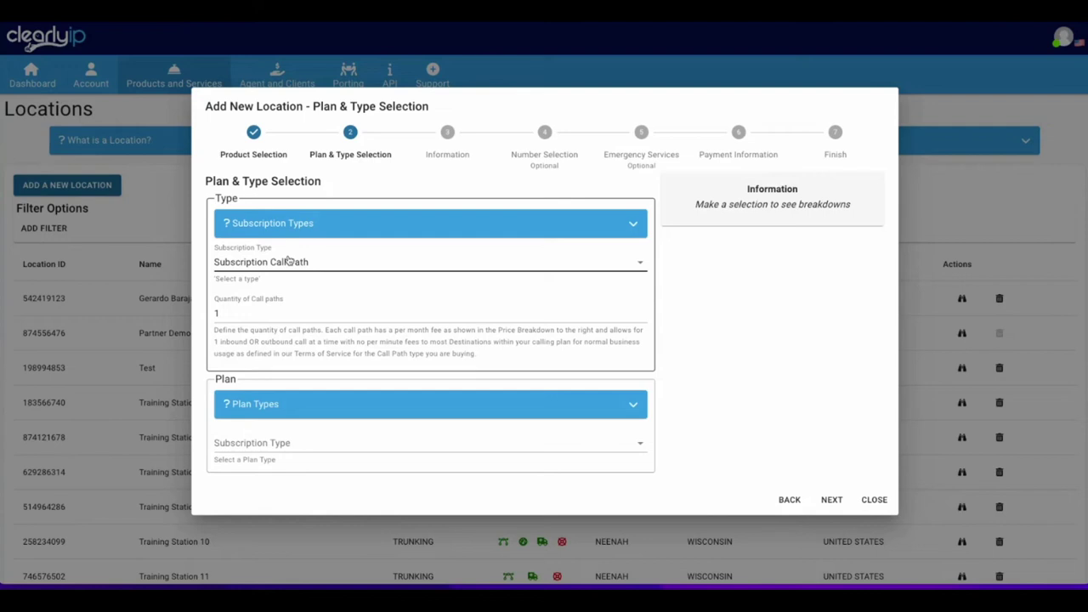
# Choose Subscription Call Path with 2 call paths on the Gold-USD-Month to Month plan ($37.48).
pyautogui.click(292, 262)
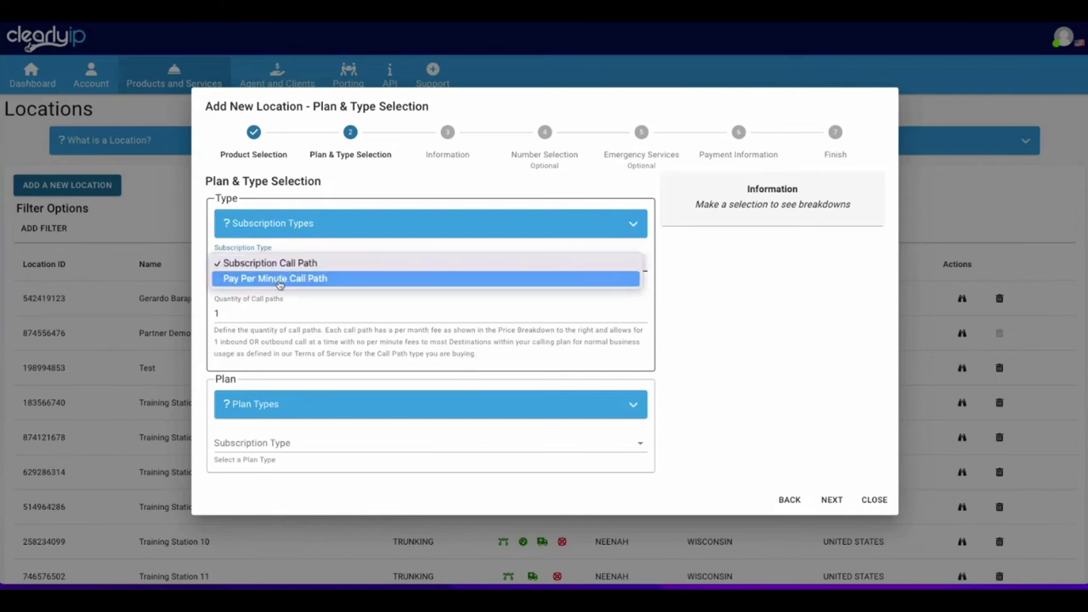
pyautogui.click(279, 278)
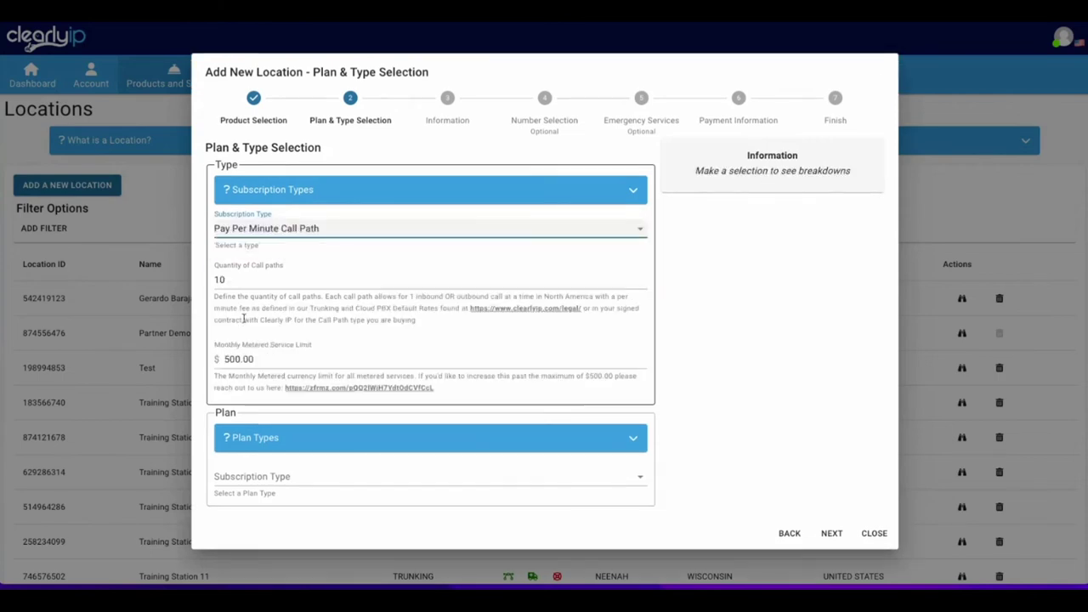
pyautogui.click(283, 231)
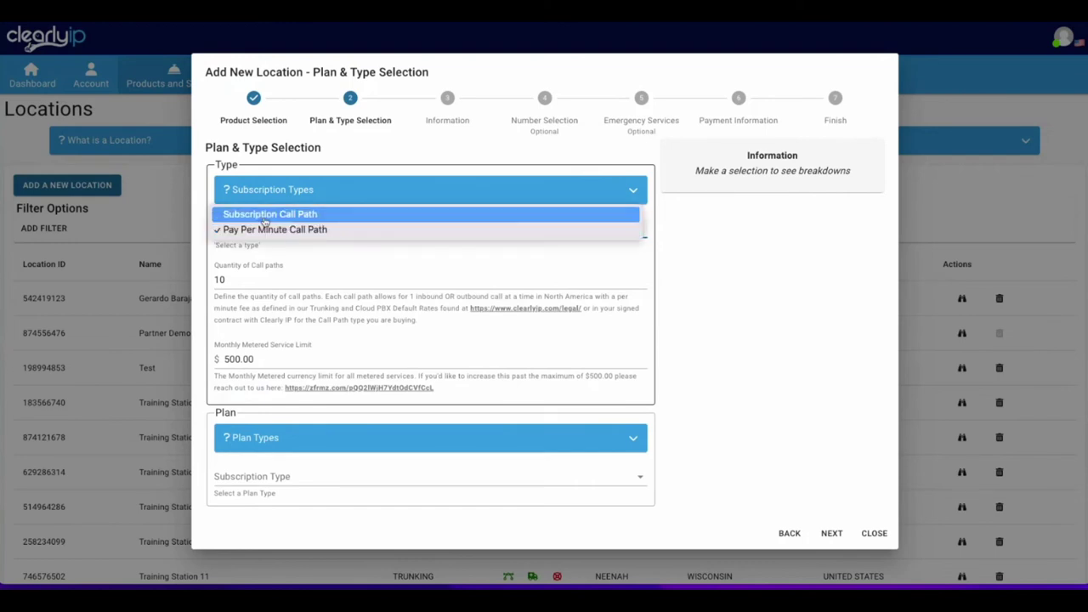
pyautogui.click(264, 222)
pyautogui.doubleClick(217, 313)
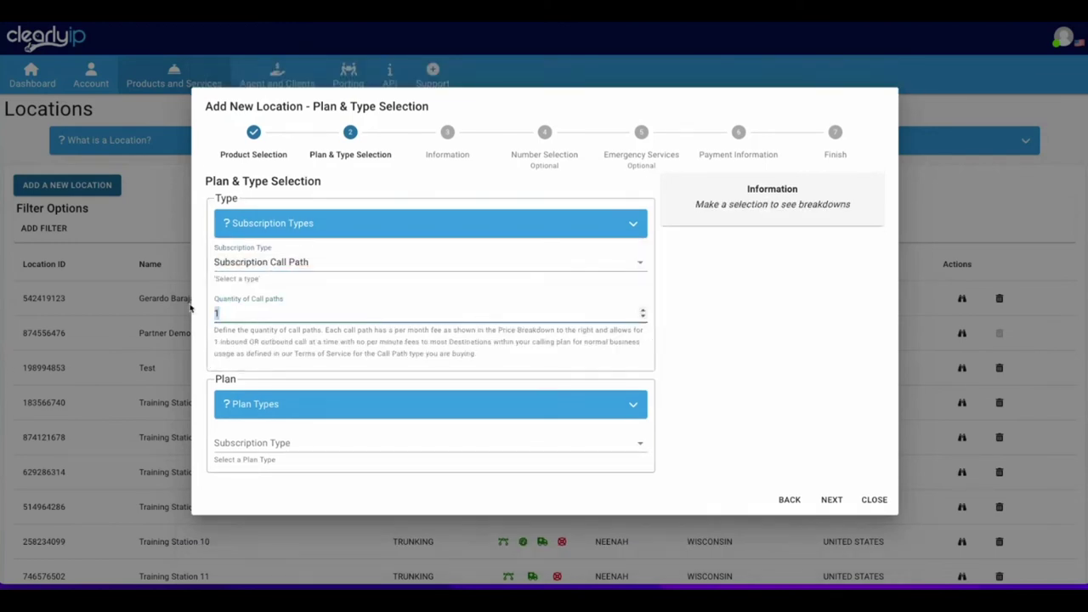
pyautogui.write('2')
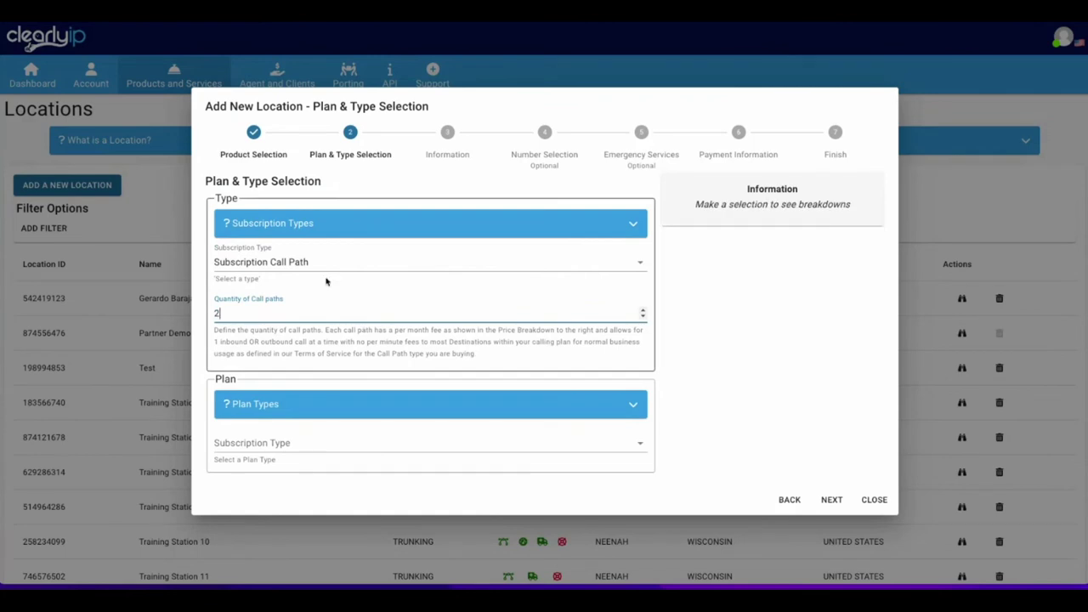
pyautogui.click(260, 443)
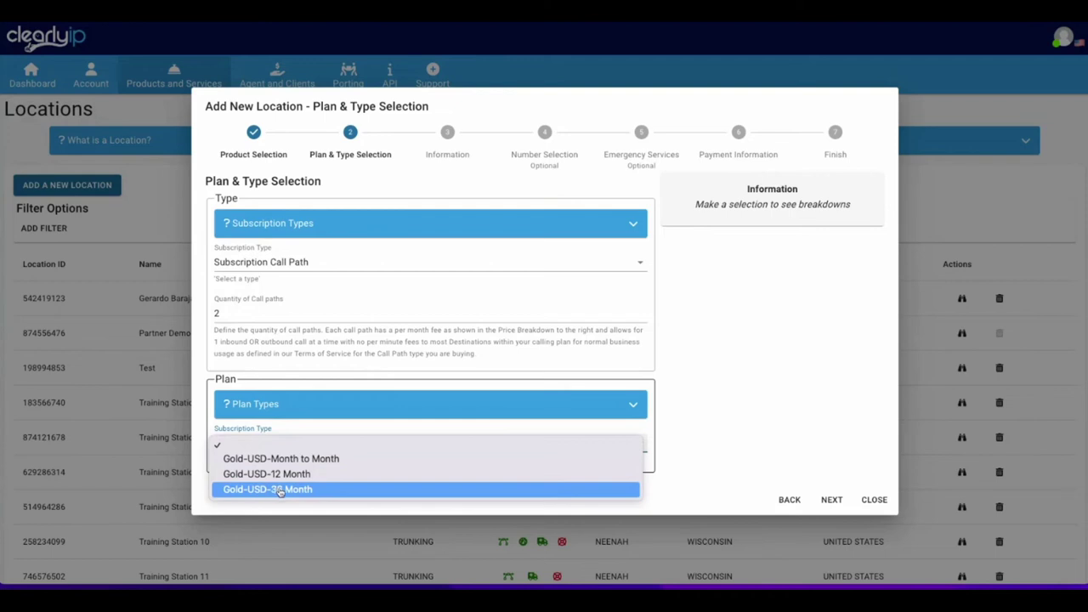
pyautogui.click(281, 460)
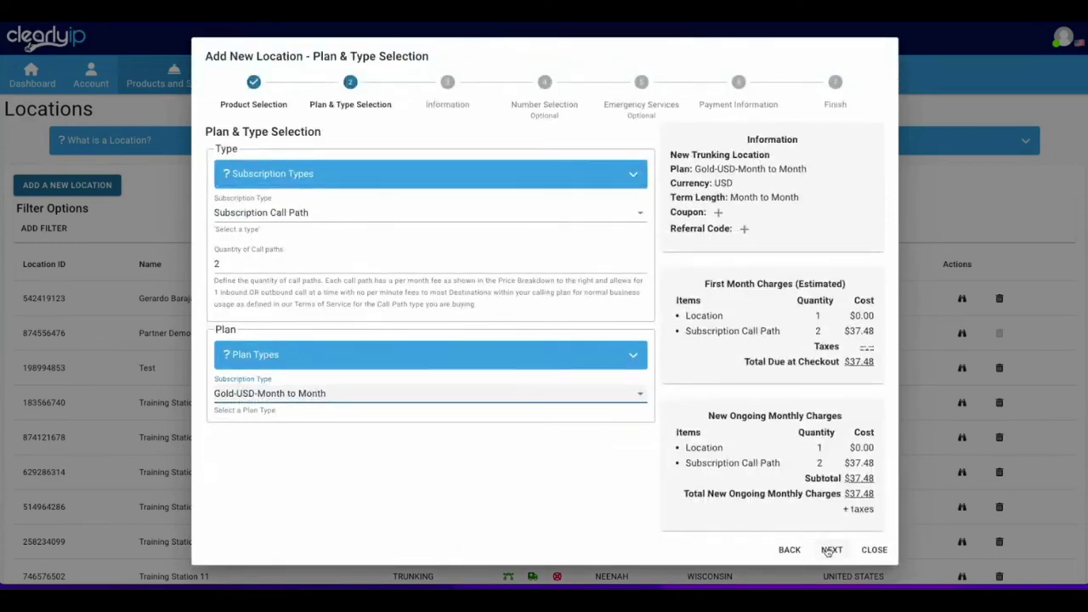
pyautogui.click(829, 550)
# Enter 'Webinar 201' as the Location Name and review the Caller ID and address fields.
pyautogui.click(268, 182)
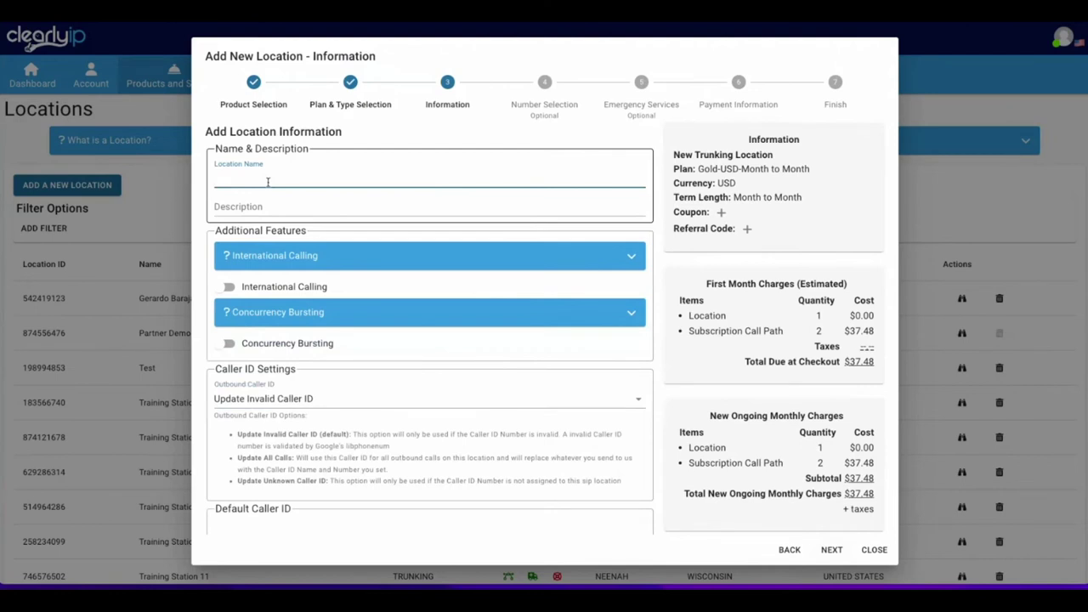
pyautogui.write('Webinar 201')
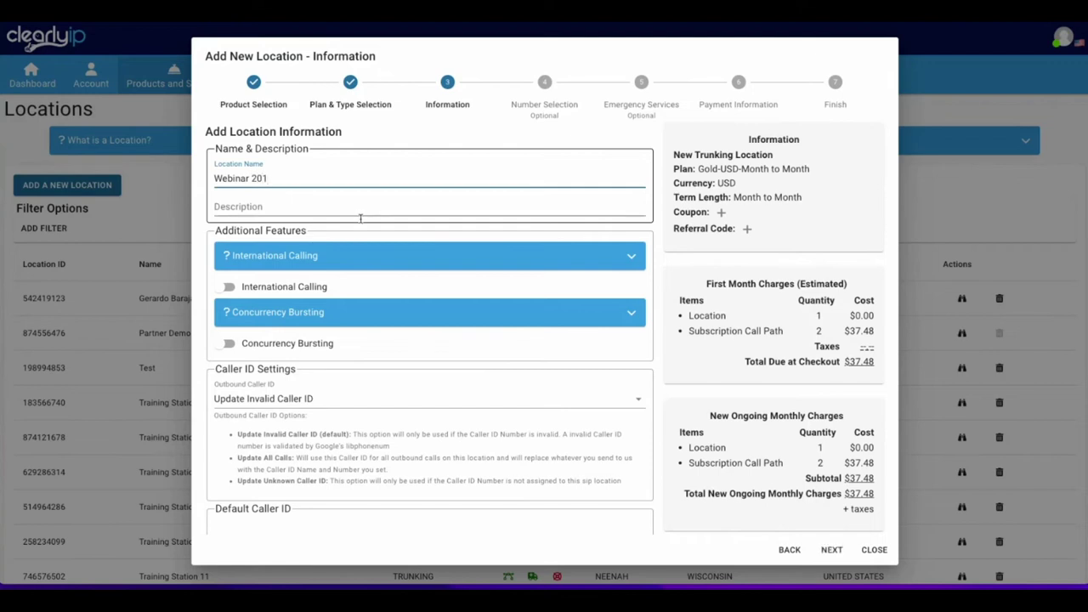
pyautogui.scroll(-1, 299, 363)
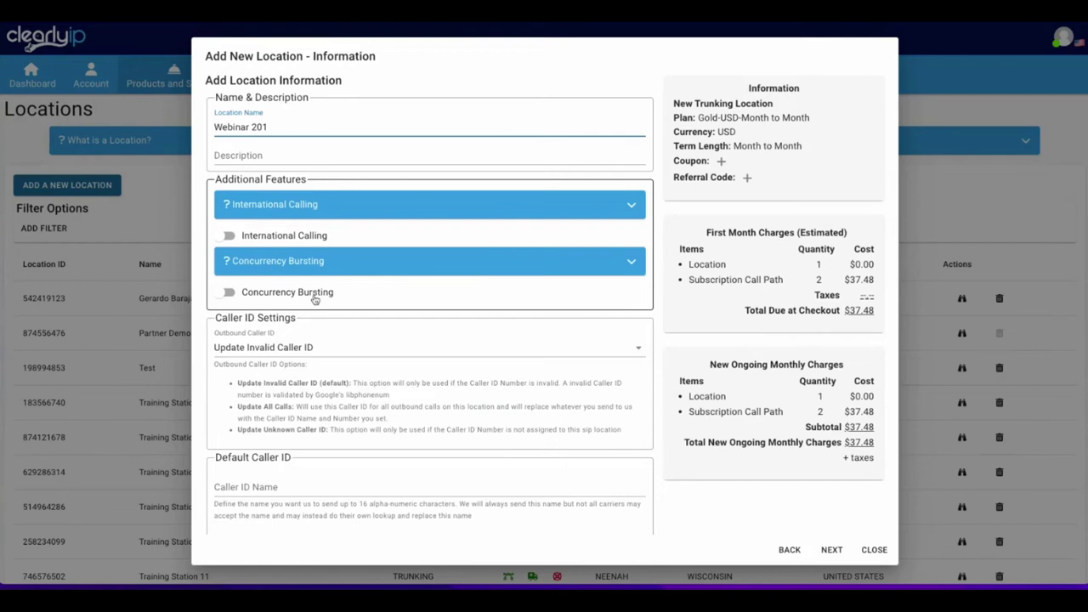
pyautogui.scroll(-3, 319, 289)
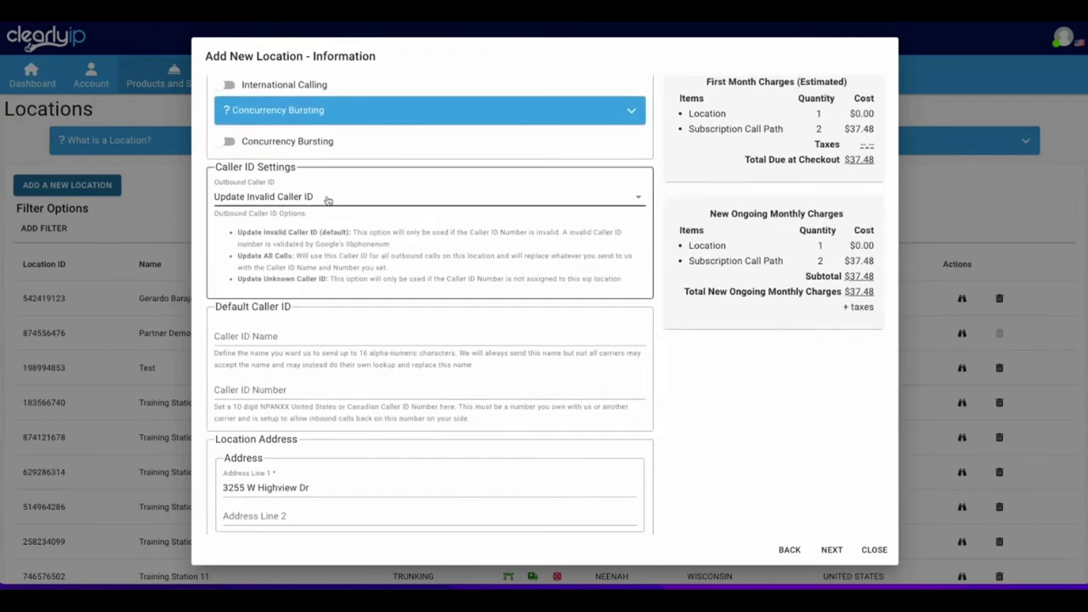
pyautogui.scroll(-1, 259, 253)
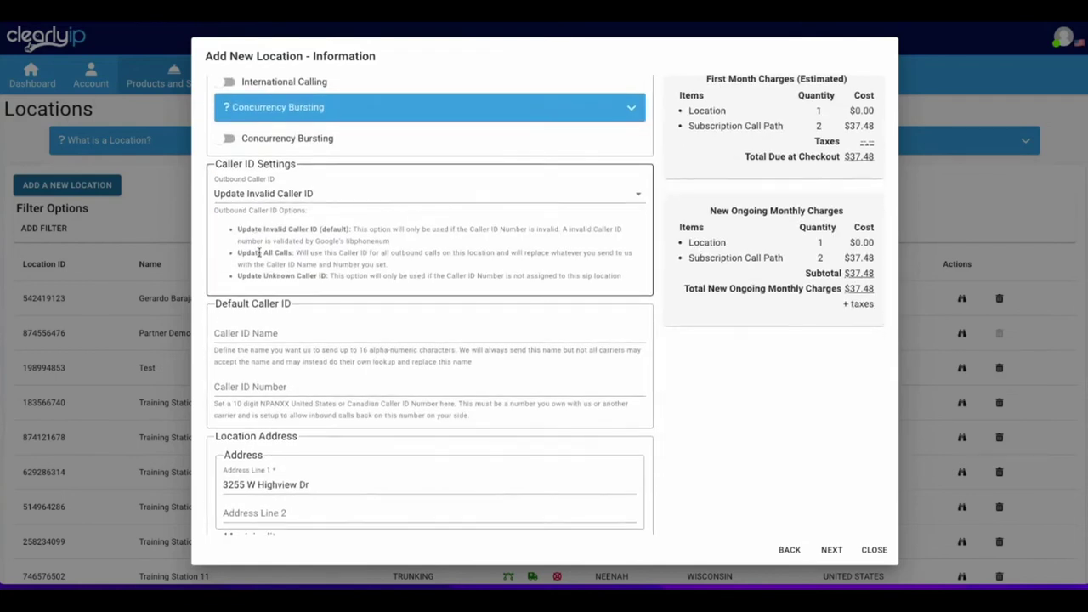
pyautogui.scroll(-1, 259, 252)
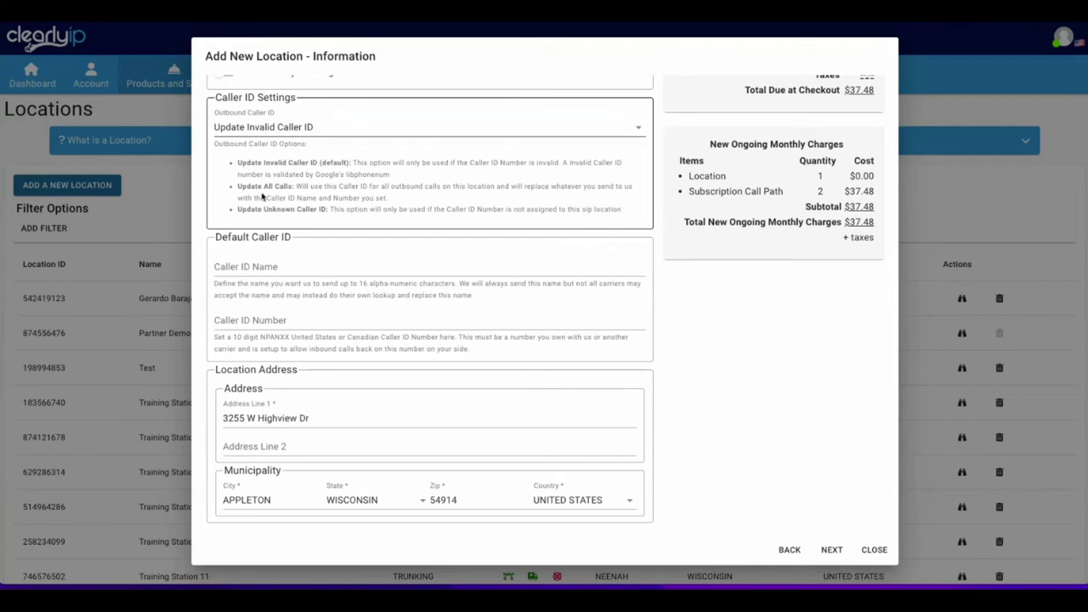
# Set the Caller ID Name to ClearlyIP and enter the caller ID number.
pyautogui.click(246, 266)
pyautogui.write('ClearlyIP')
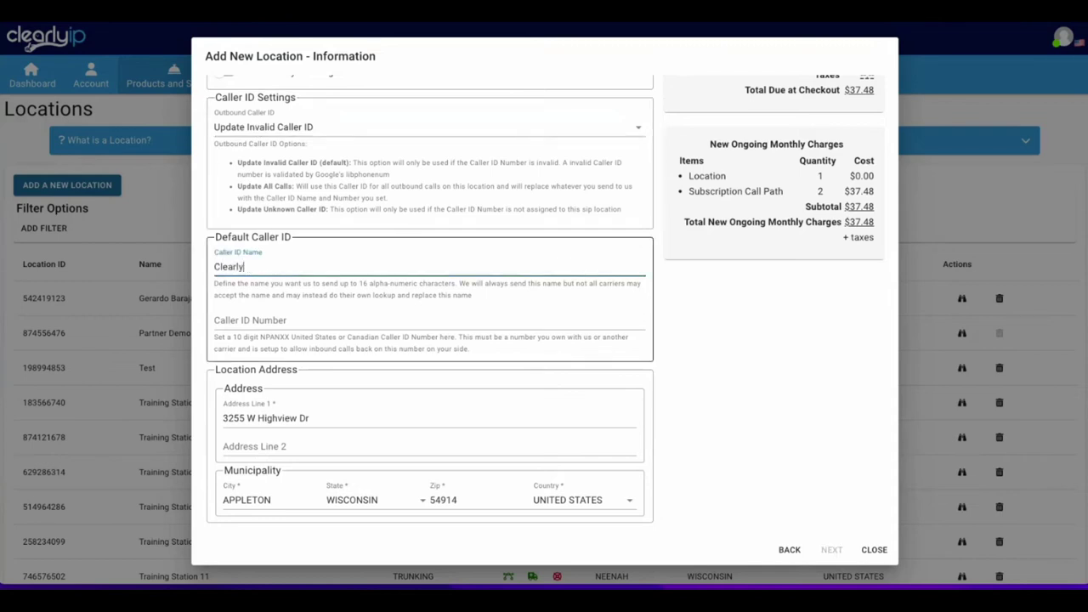
pyautogui.press('Tab')
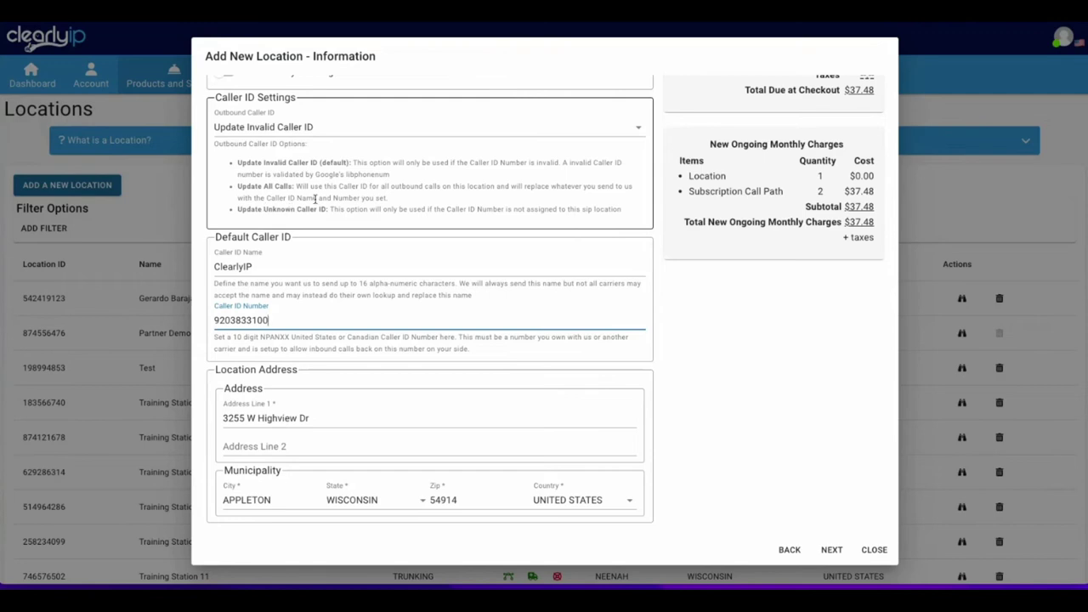
# Set Outbound Caller ID to Update Unknown Caller ID and advance to Number Selection.
pyautogui.moveTo(237, 209); pyautogui.dragTo(326, 212)
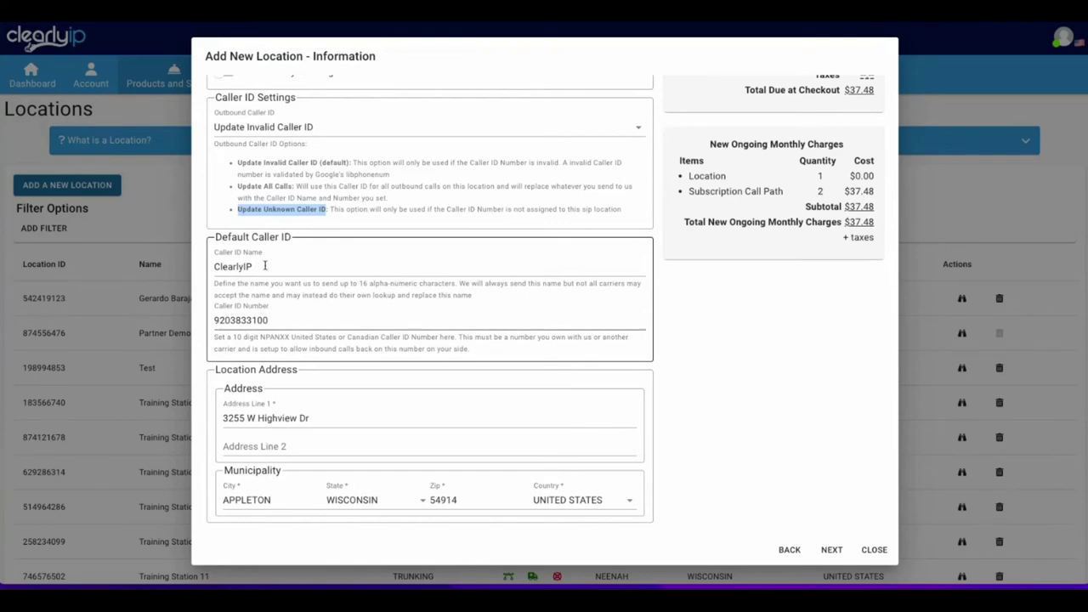
pyautogui.click(250, 129)
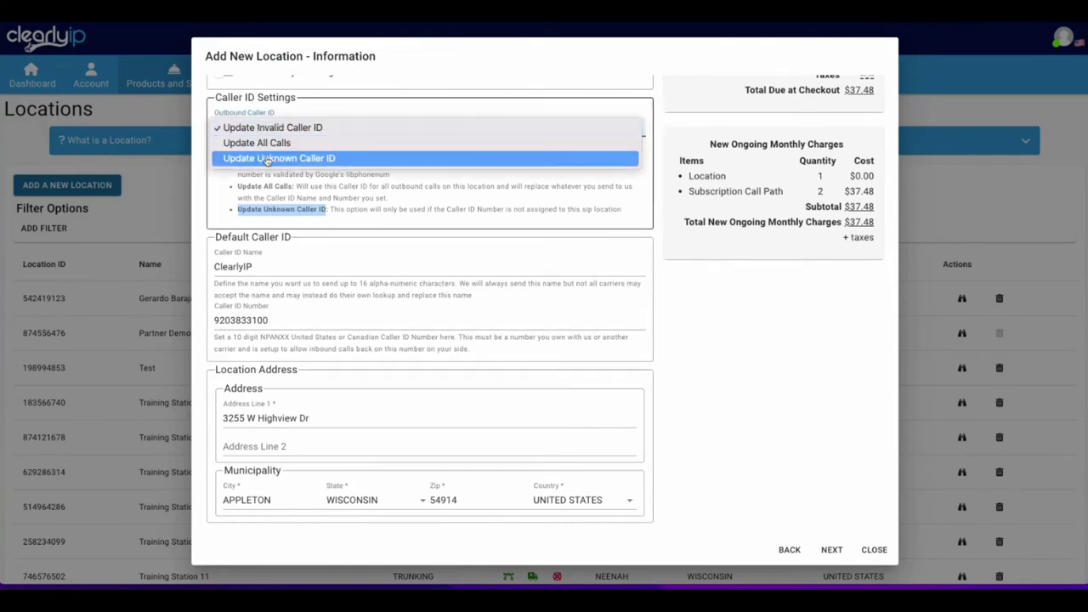
pyautogui.click(266, 160)
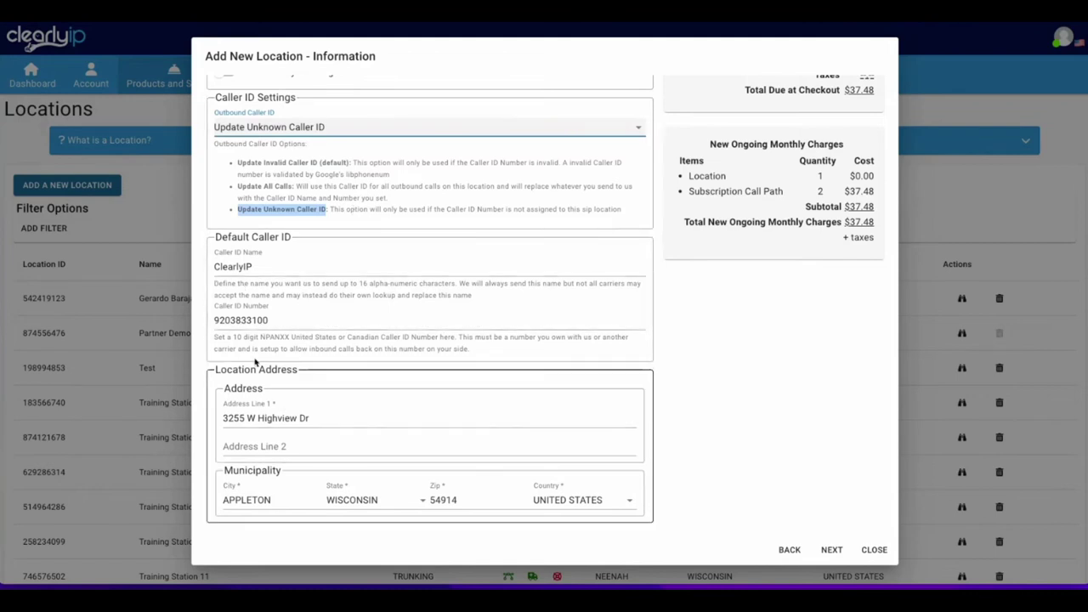
pyautogui.doubleClick(240, 320)
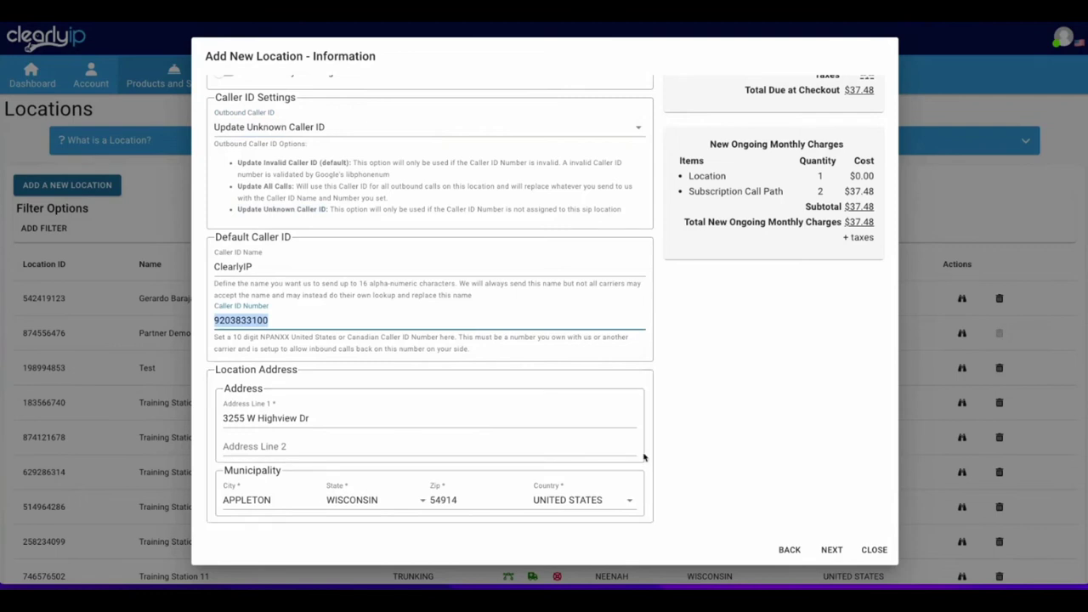
pyautogui.click(831, 550)
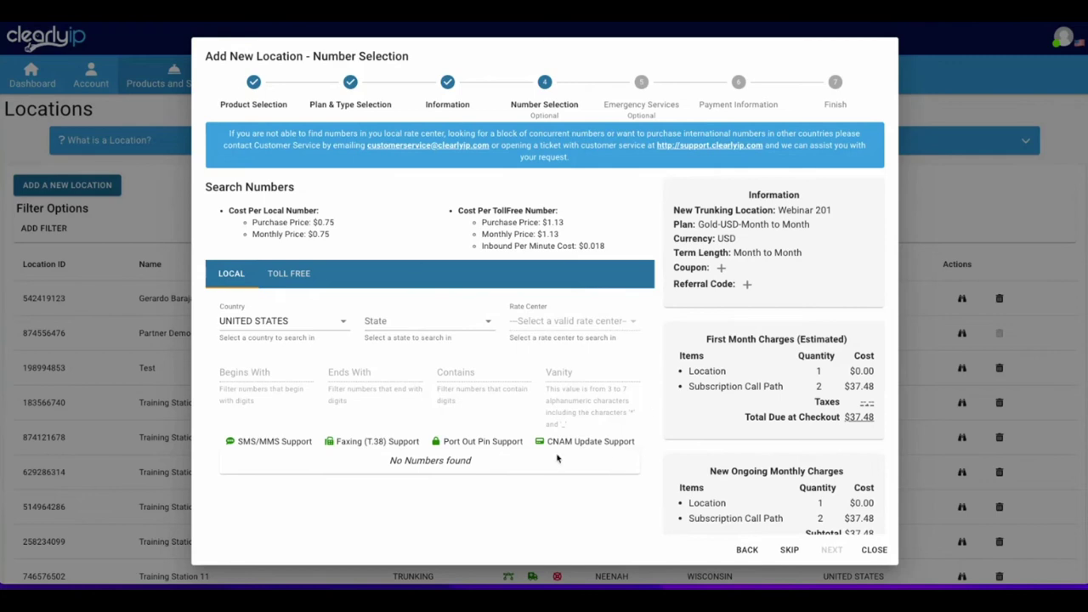
# Add the first two available numbers from Appleton, Wisconsin to the order.
pyautogui.click(392, 332)
pyautogui.write('wi')
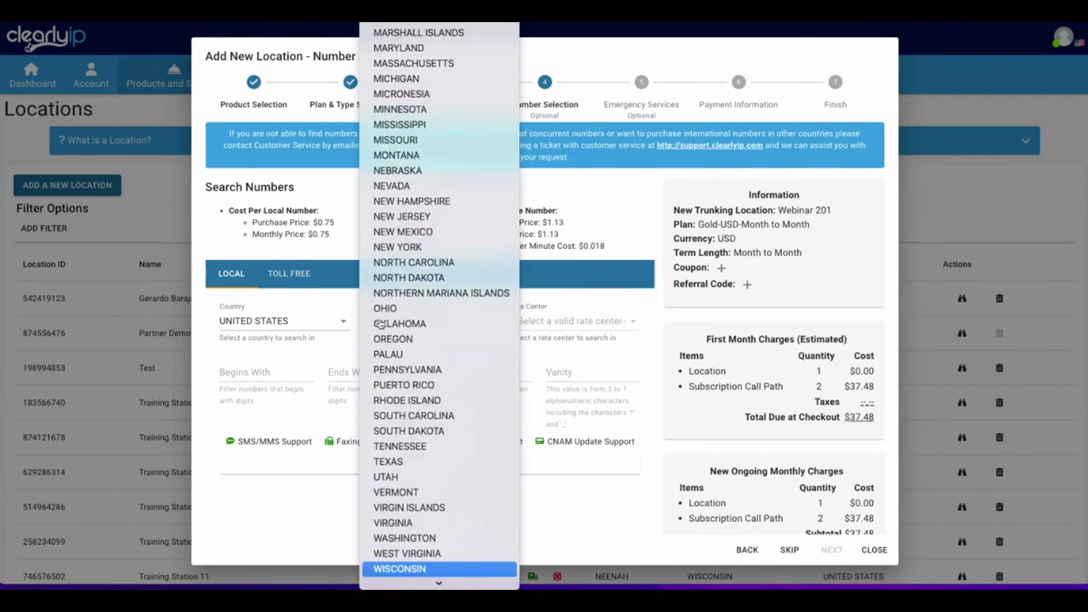
pyautogui.press('Return')
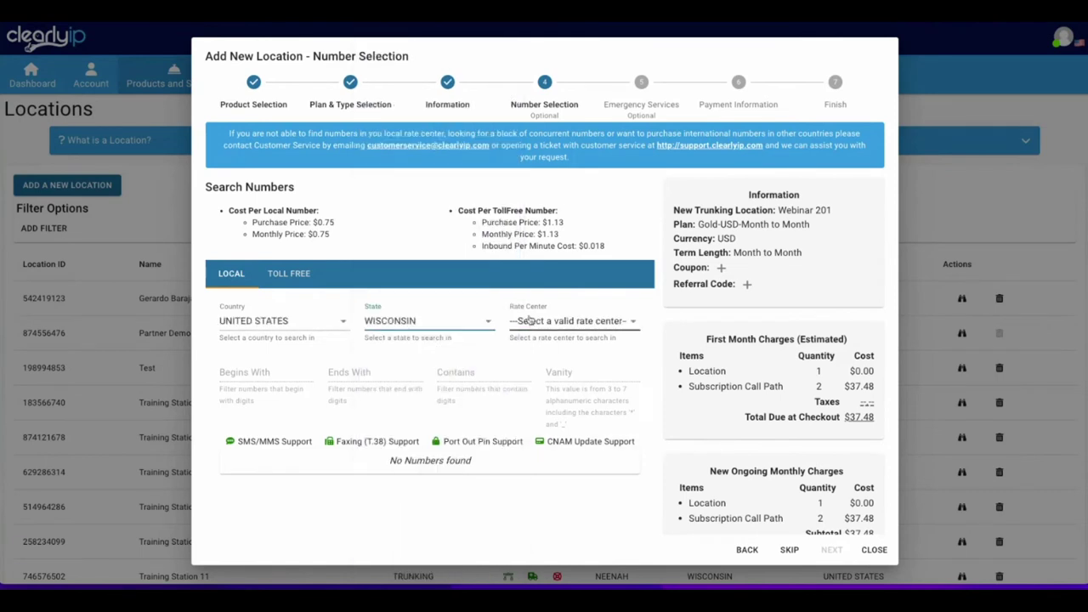
pyautogui.click(526, 319)
pyautogui.write('ap')
pyautogui.press('Return')
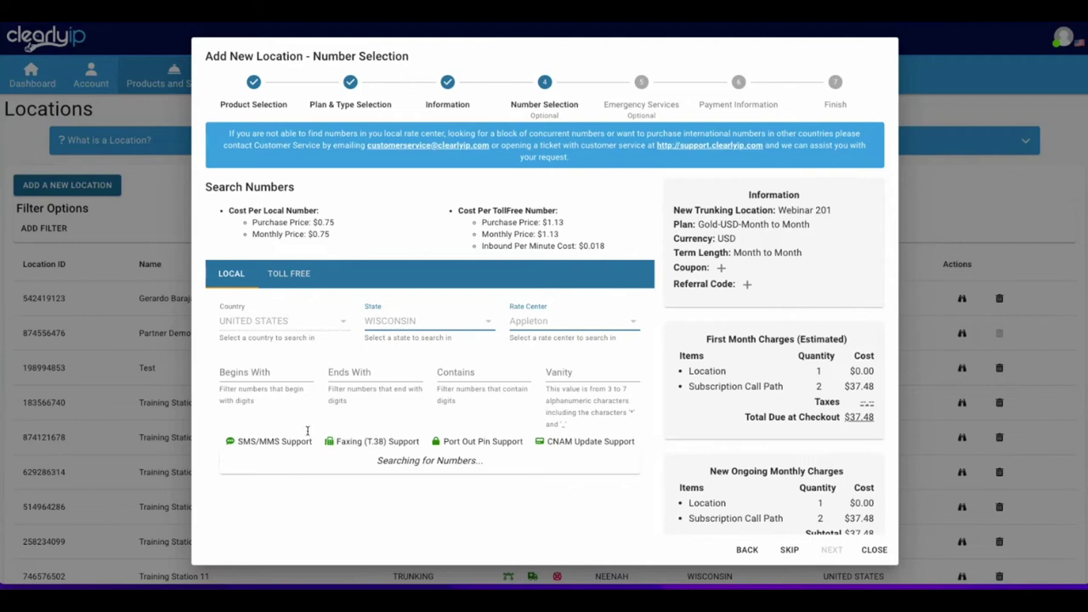
pyautogui.scroll(-1, 304, 427)
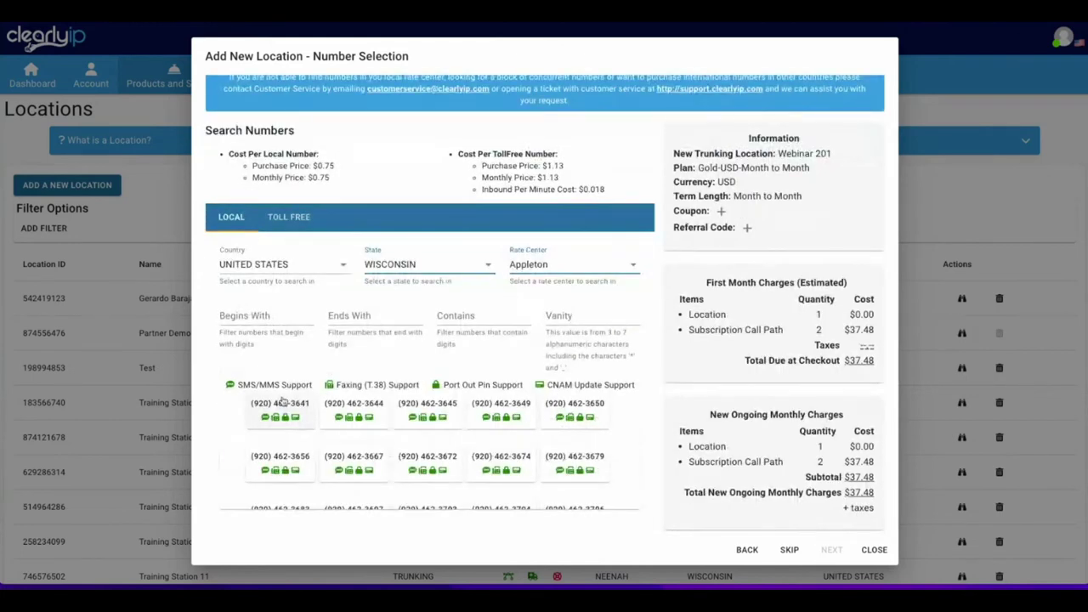
pyautogui.click(283, 408)
pyautogui.click(361, 408)
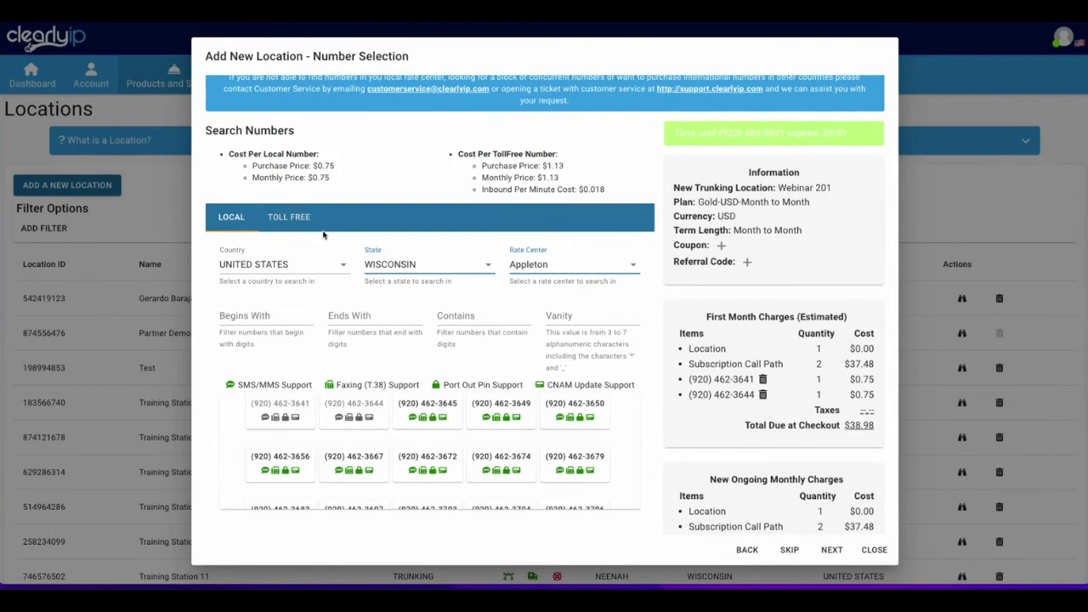
pyautogui.click(403, 267)
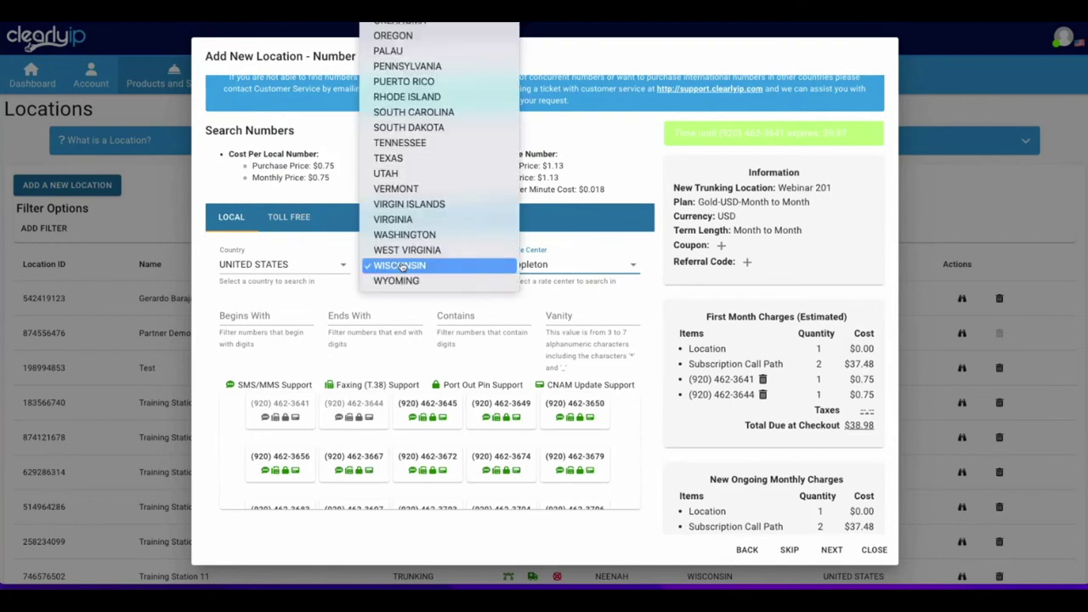
pyautogui.scroll(5, 403, 267)
pyautogui.press('c')
pyautogui.press('Return')
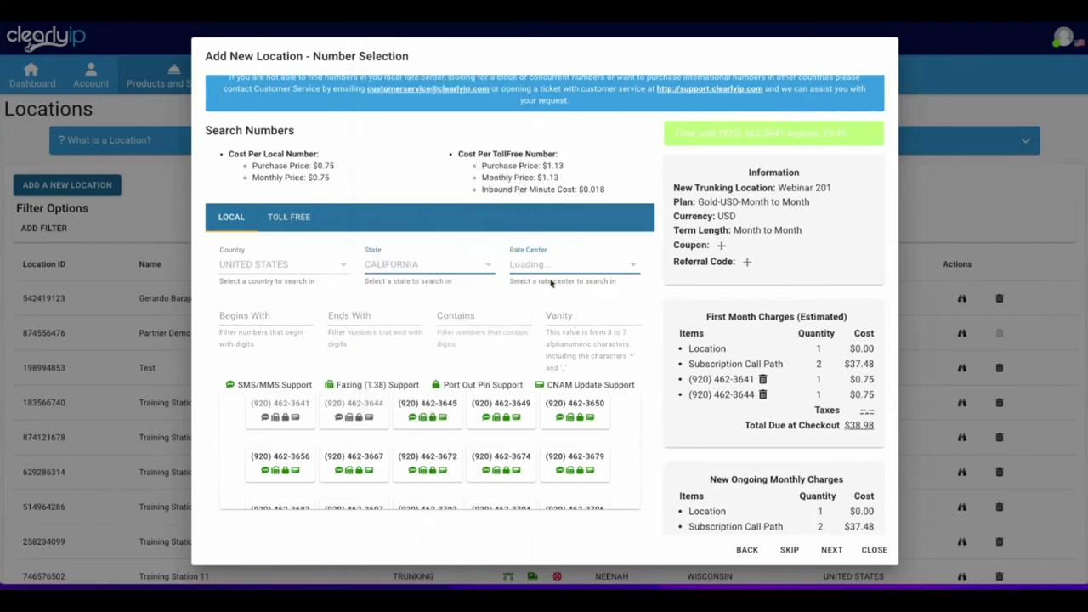
pyautogui.click(539, 265)
pyautogui.write('los')
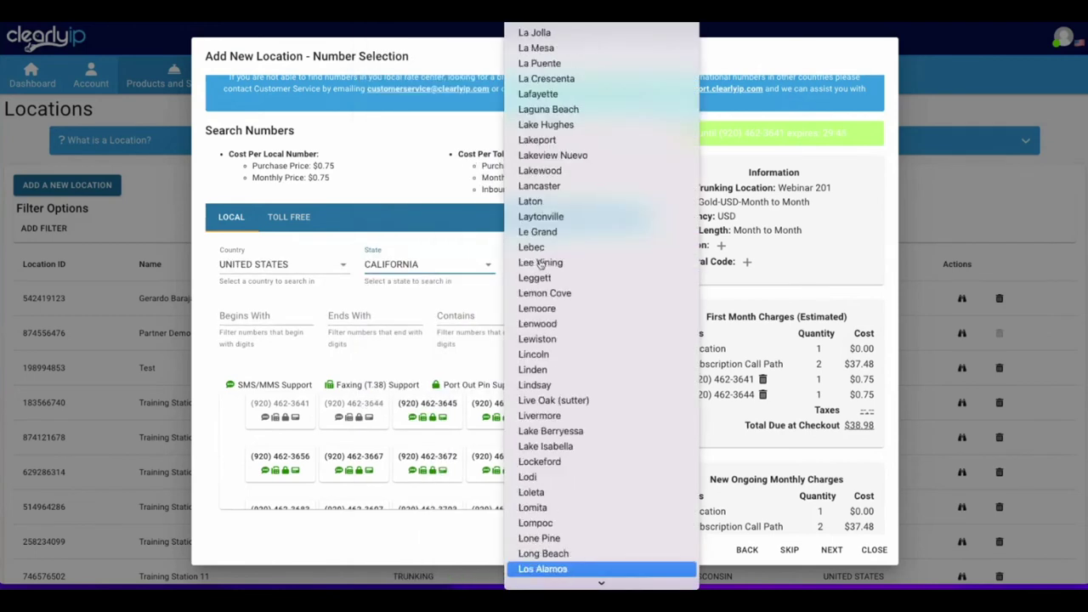
pyautogui.press('Down')
pyautogui.press('Down')
pyautogui.press('Down')
pyautogui.press('Down')
pyautogui.press('Down')
pyautogui.press('Down')
pyautogui.press('Down')
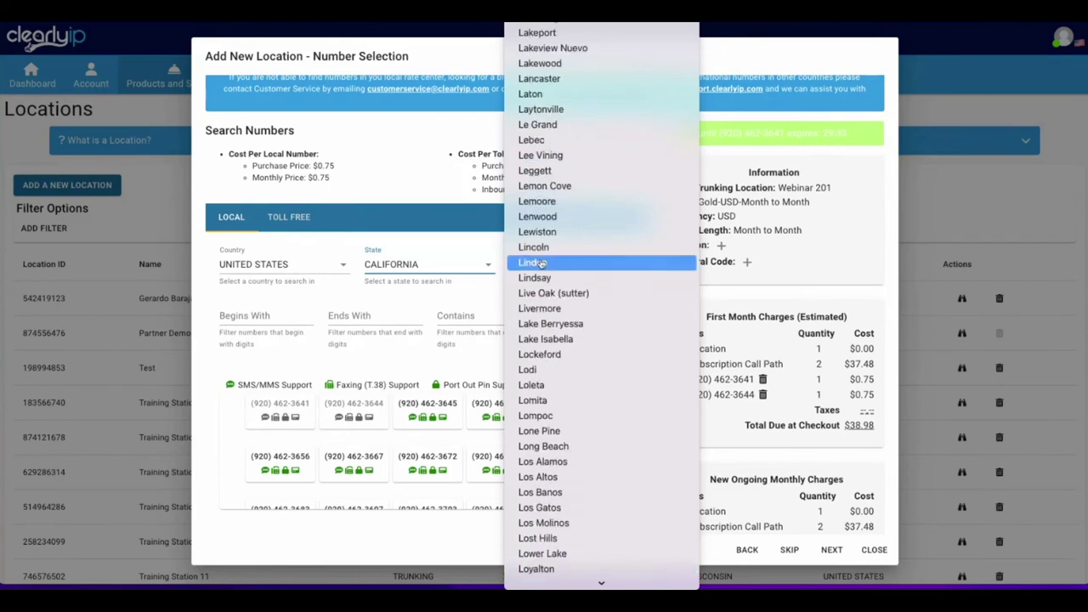
pyautogui.click(528, 466)
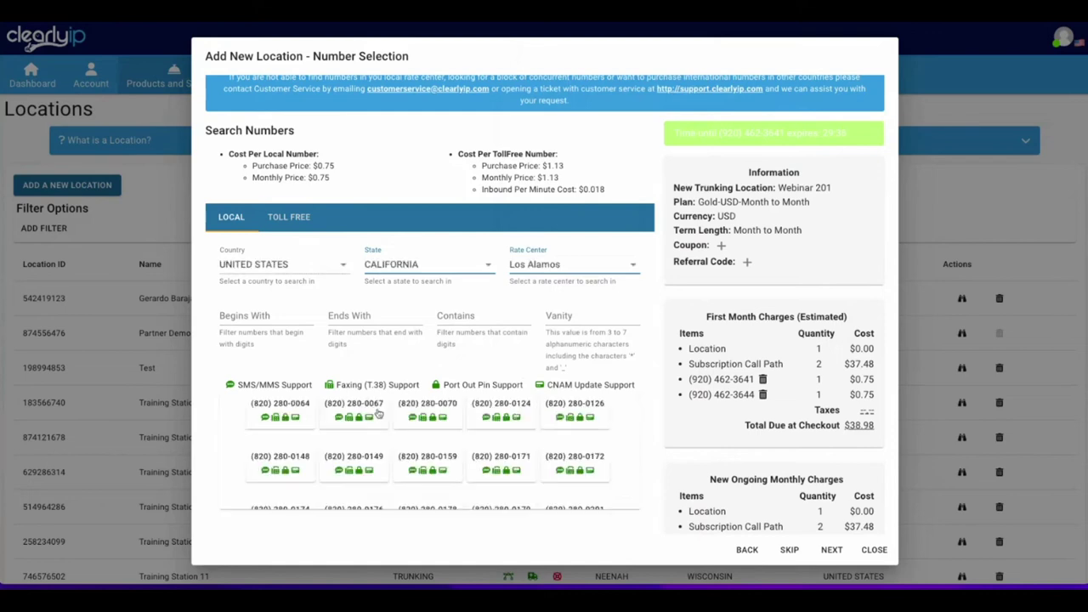
pyautogui.click(356, 407)
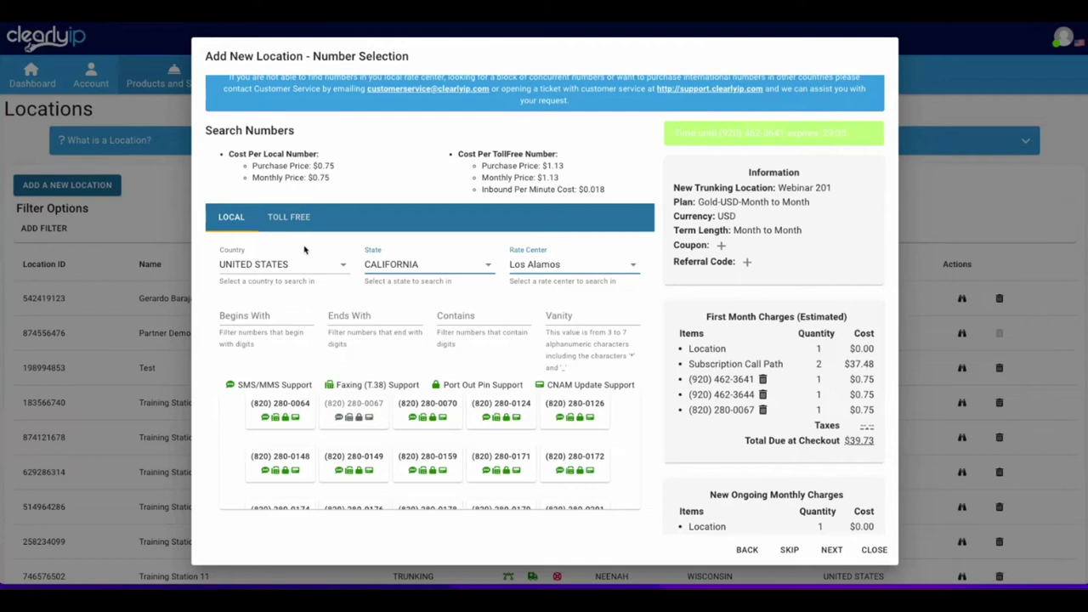
pyautogui.click(289, 220)
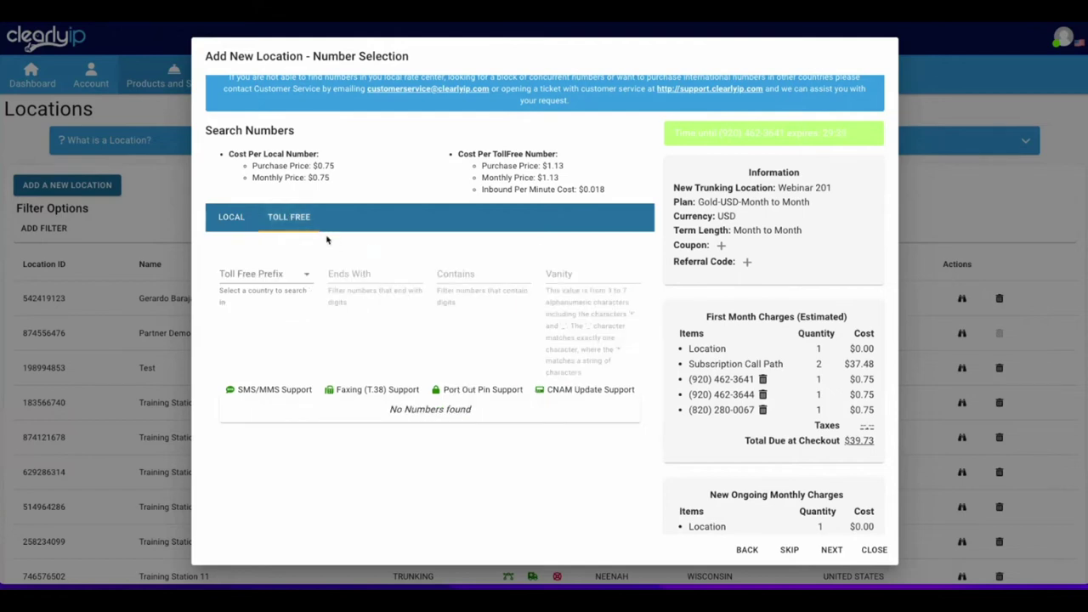
pyautogui.click(257, 274)
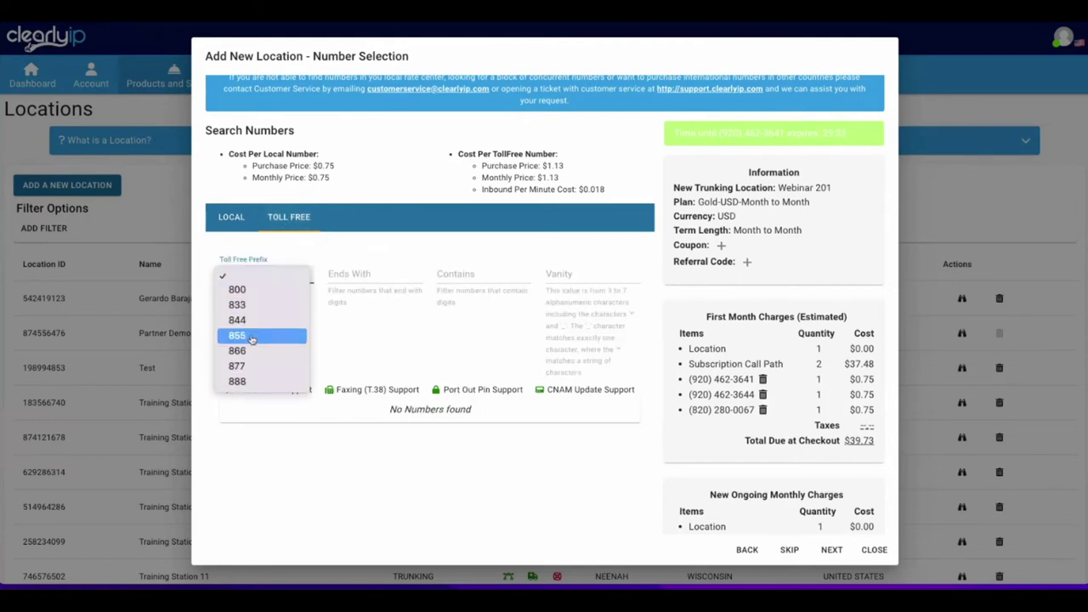
pyautogui.click(289, 335)
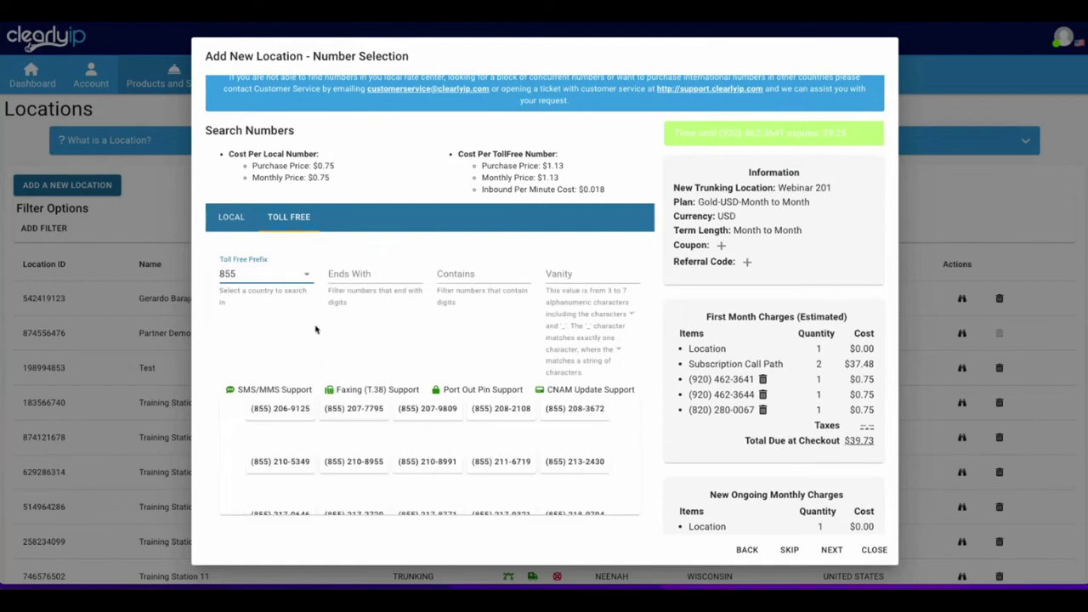
pyautogui.scroll(-5, 388, 439)
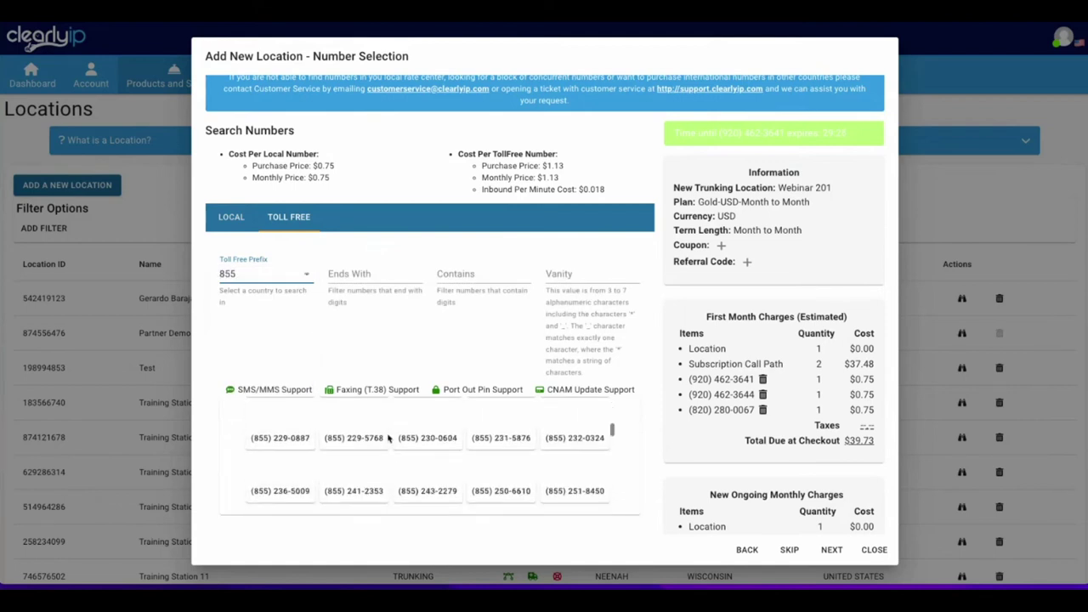
pyautogui.scroll(5, 388, 438)
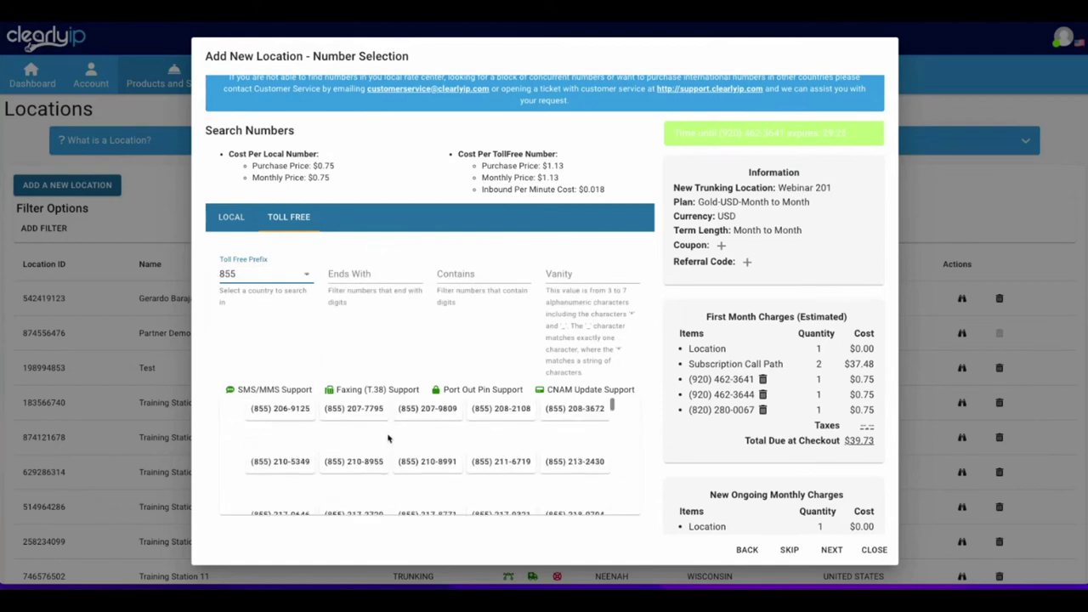
pyautogui.click(762, 411)
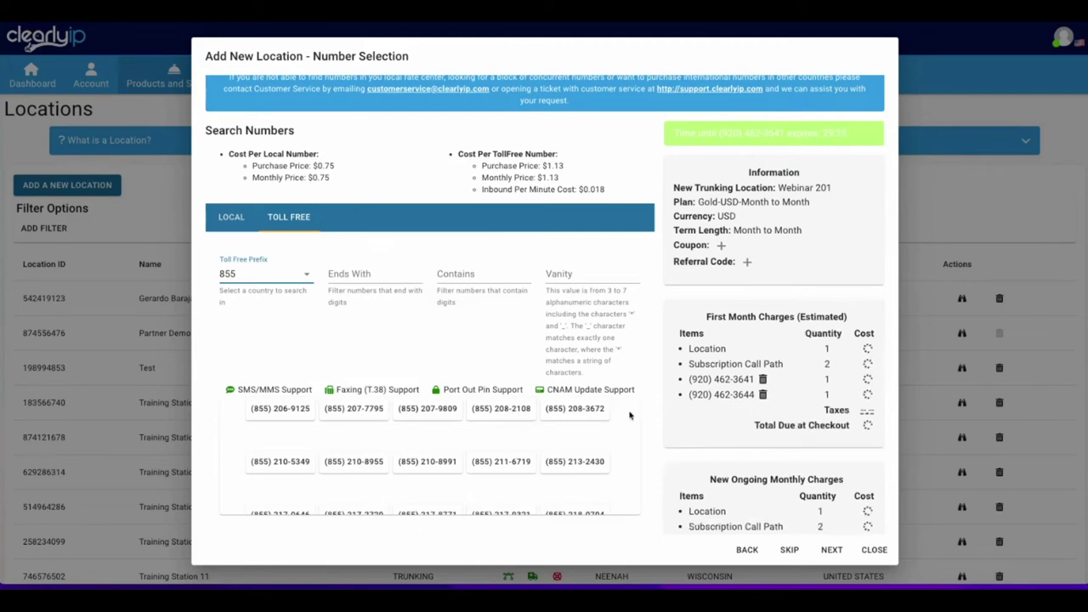
pyautogui.click(833, 550)
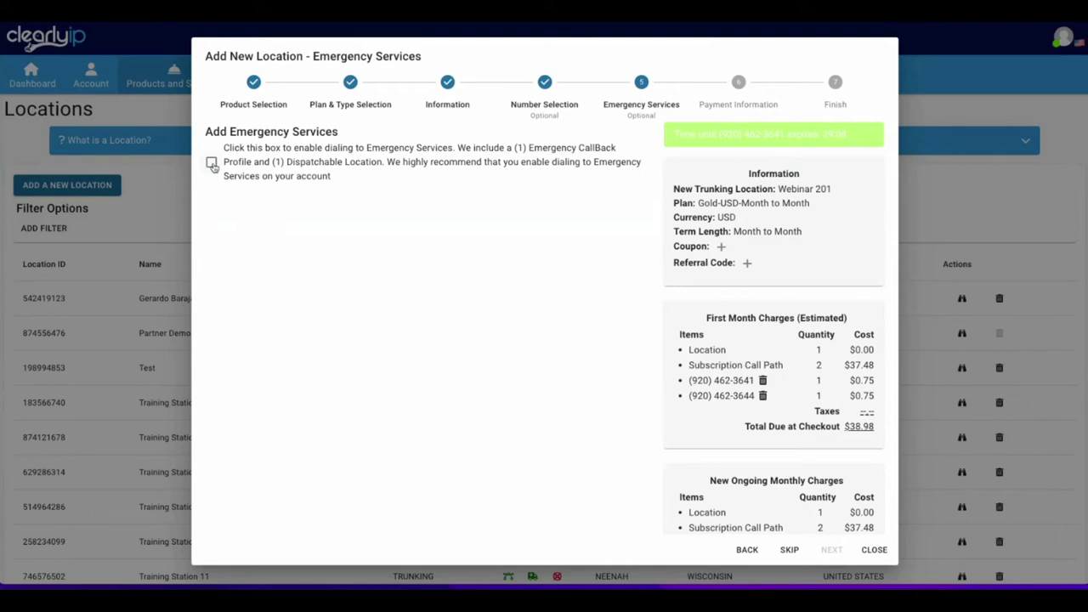
# Enable Emergency Services with Name and Caller Name set to Clearly IP.
pyautogui.click(212, 163)
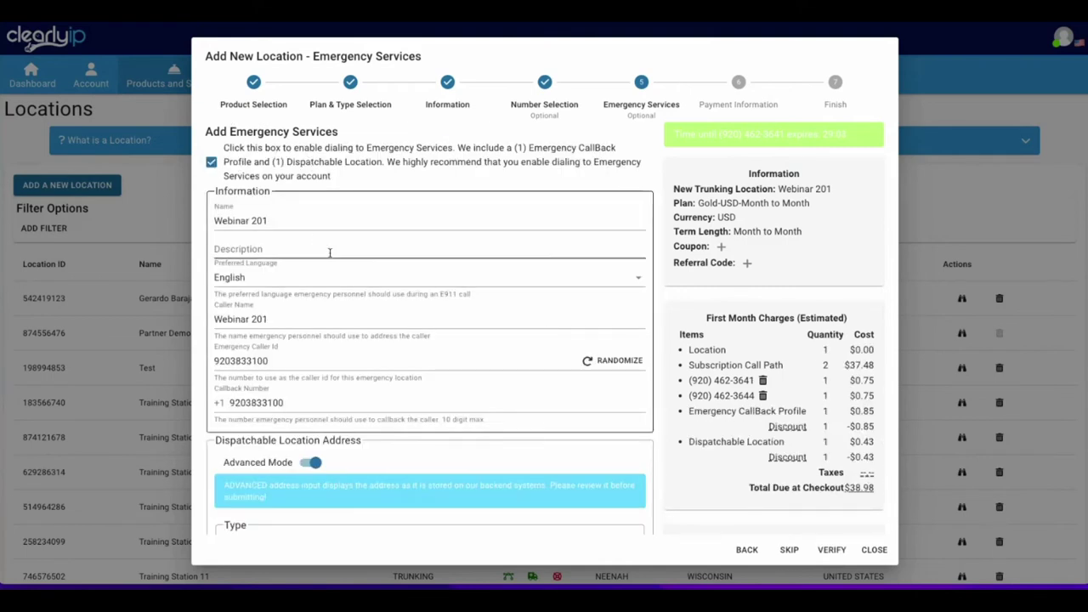
pyautogui.tripleClick(296, 221)
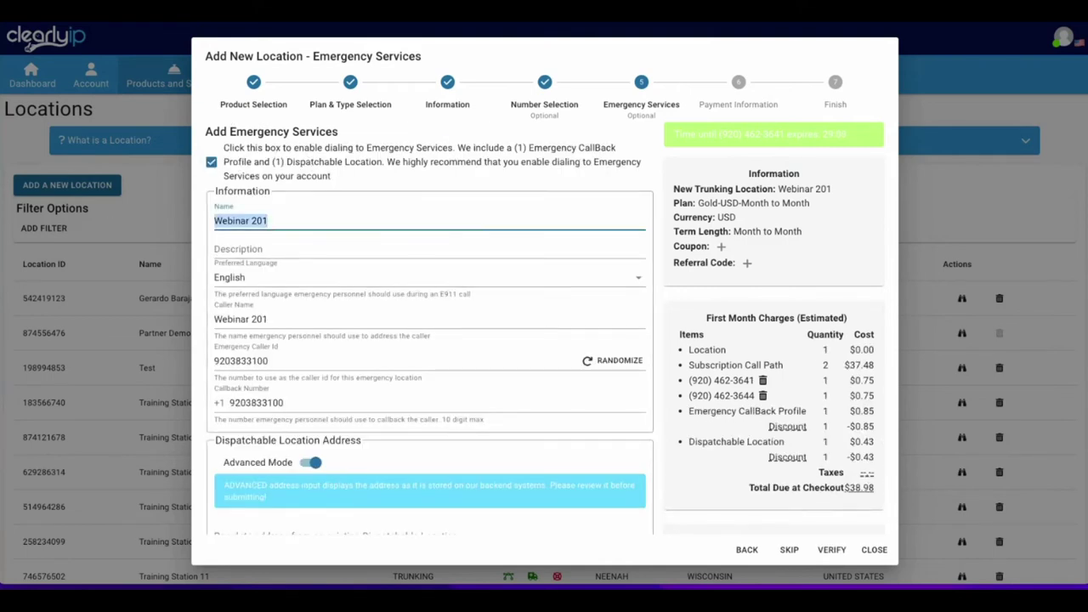
pyautogui.write('Clearly IP')
pyautogui.press('Tab')
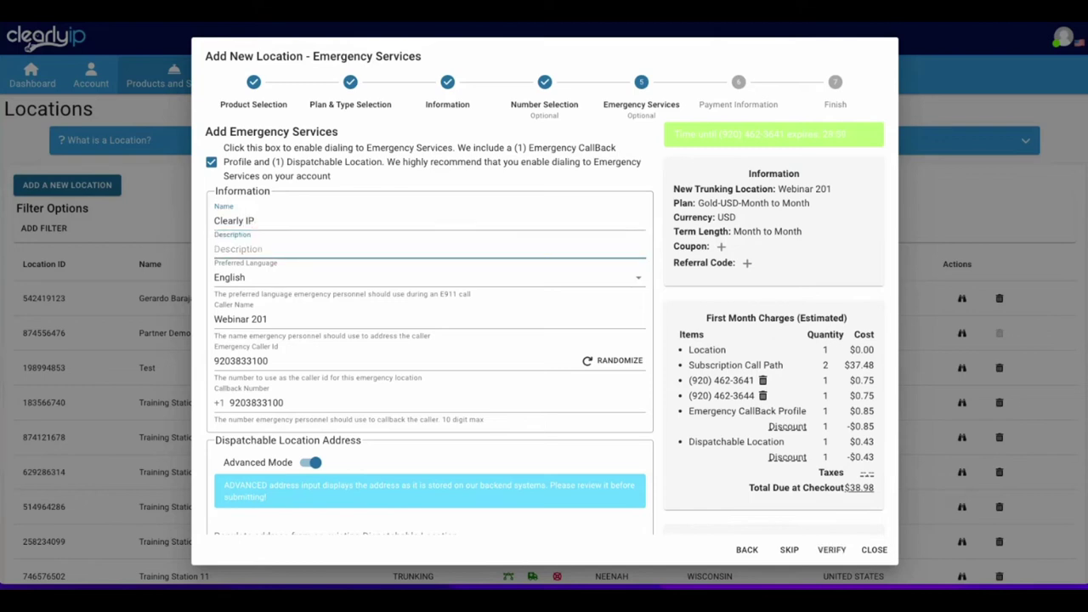
pyautogui.press('Tab')
pyautogui.press('Tab')
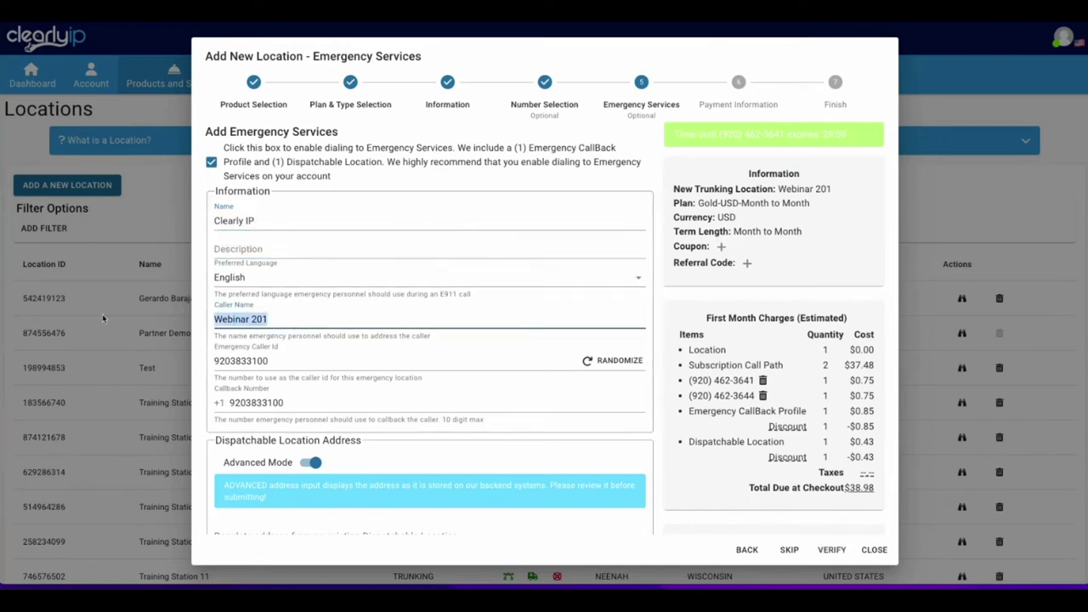
pyautogui.write('C;lealearly IP')
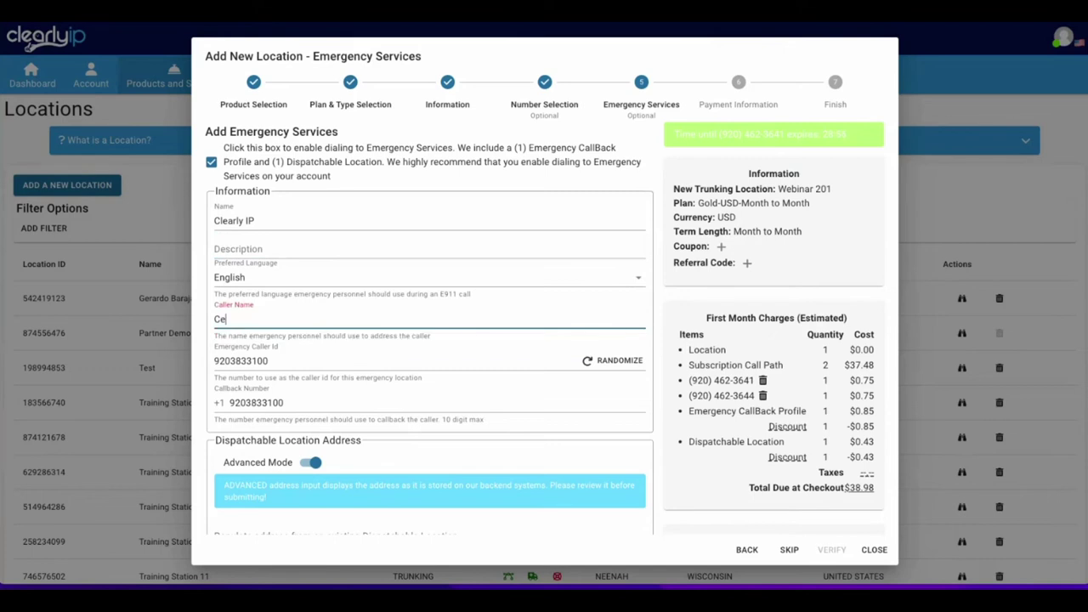
pyautogui.press('Tab')
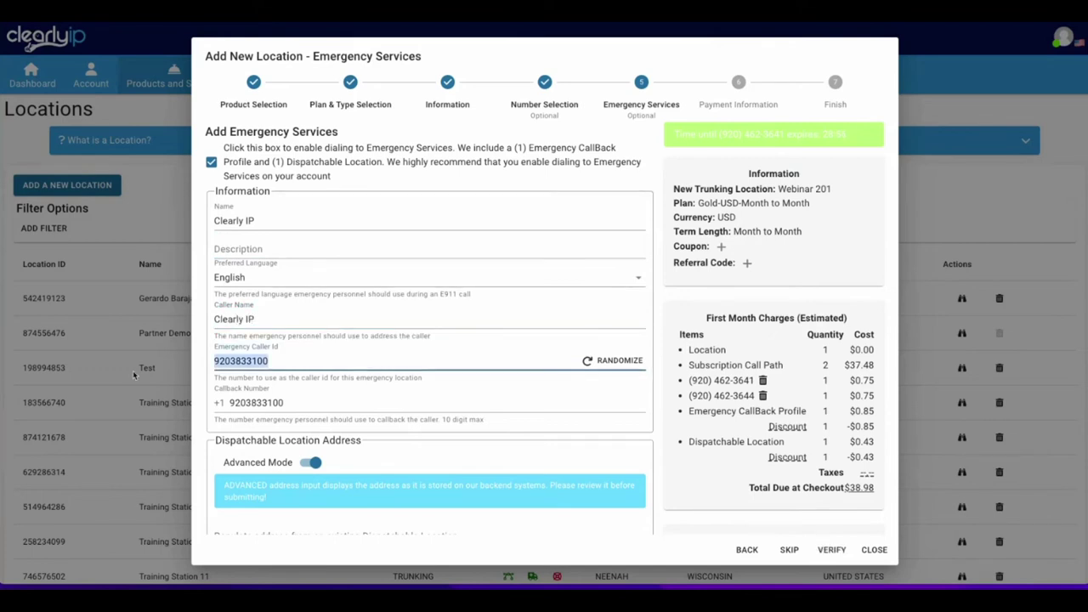
# Verify the Appleton emergency address and continue to Payment Information.
pyautogui.scroll(-2, 308, 376)
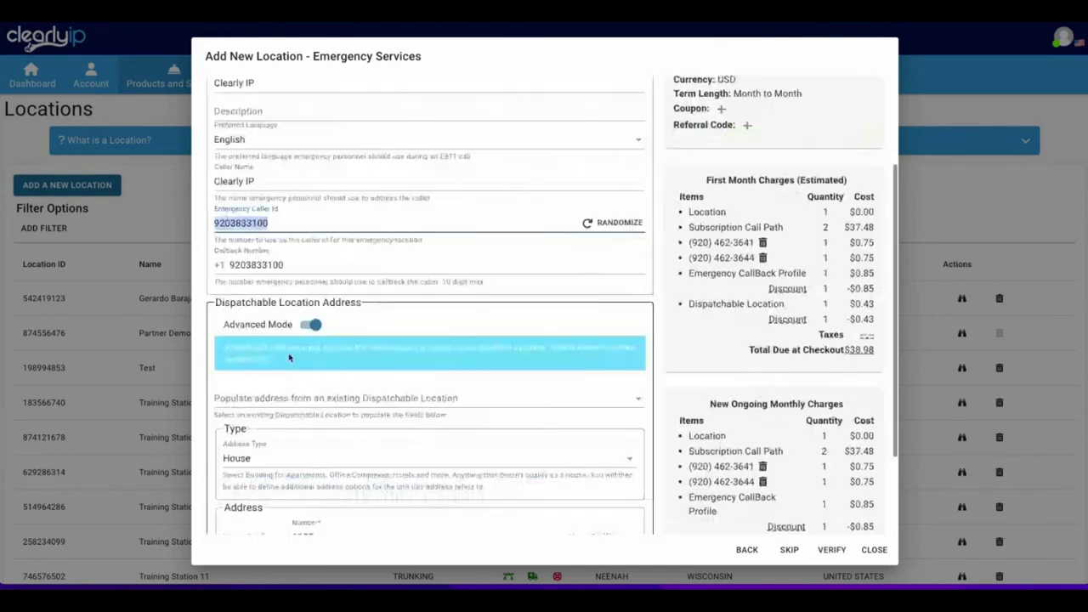
pyautogui.click(310, 266)
pyautogui.scroll(-2, 311, 457)
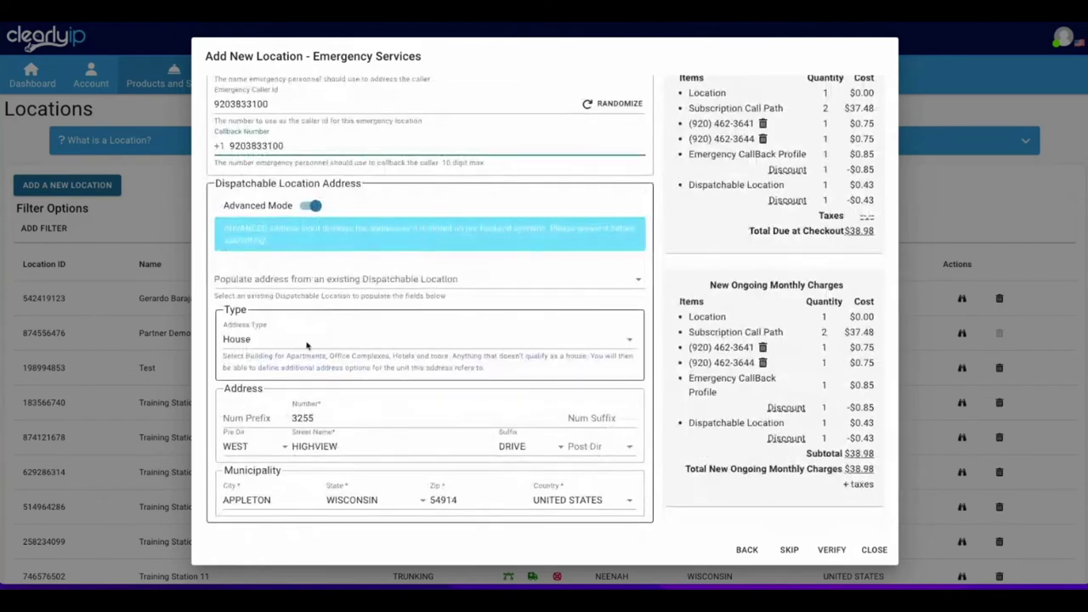
pyautogui.click(831, 550)
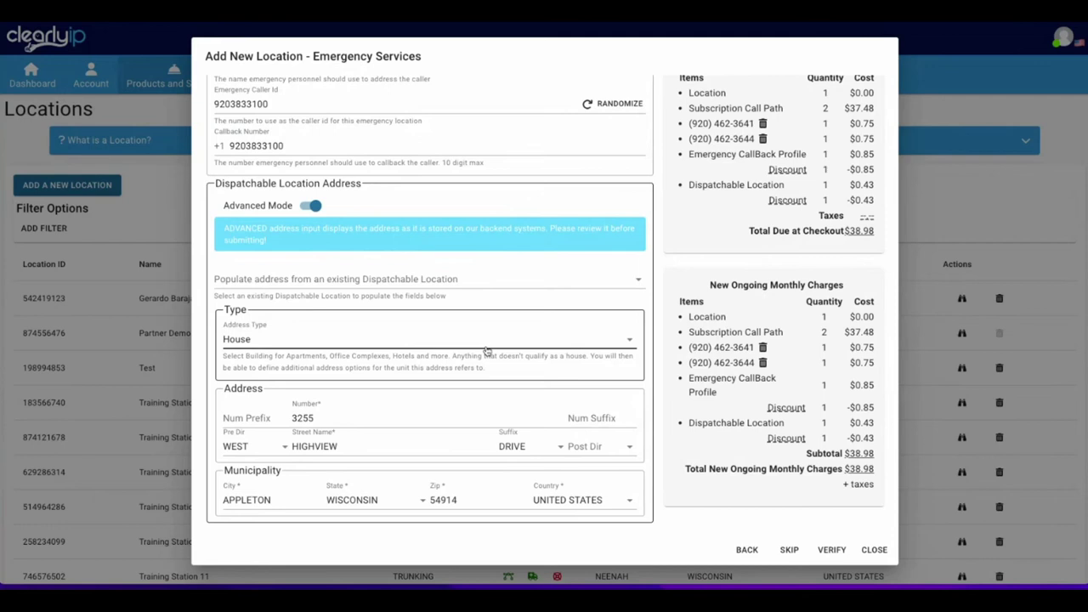
pyautogui.click(832, 549)
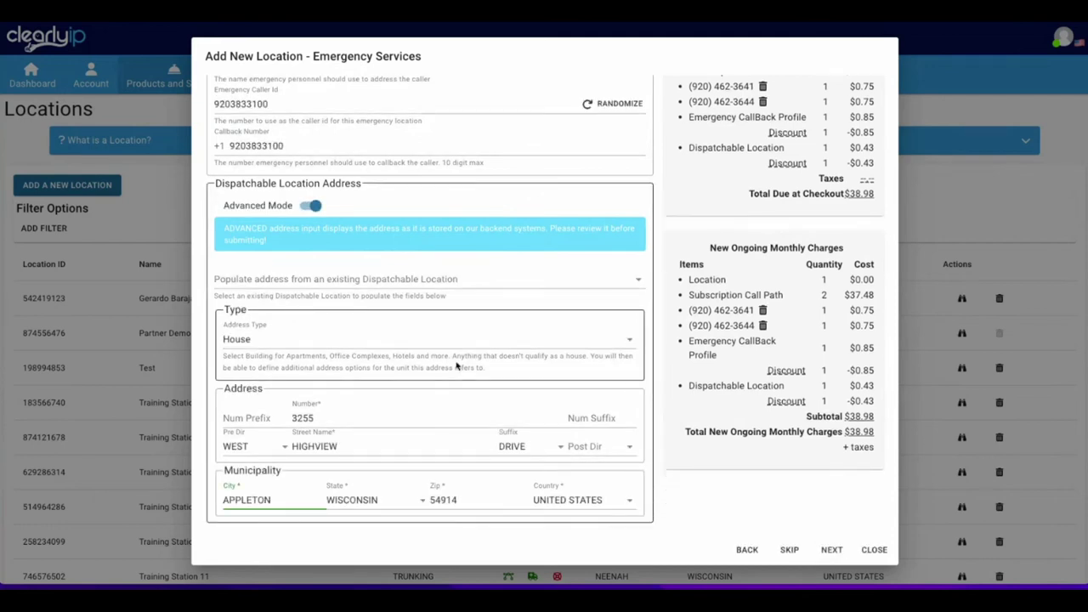
pyautogui.click(832, 549)
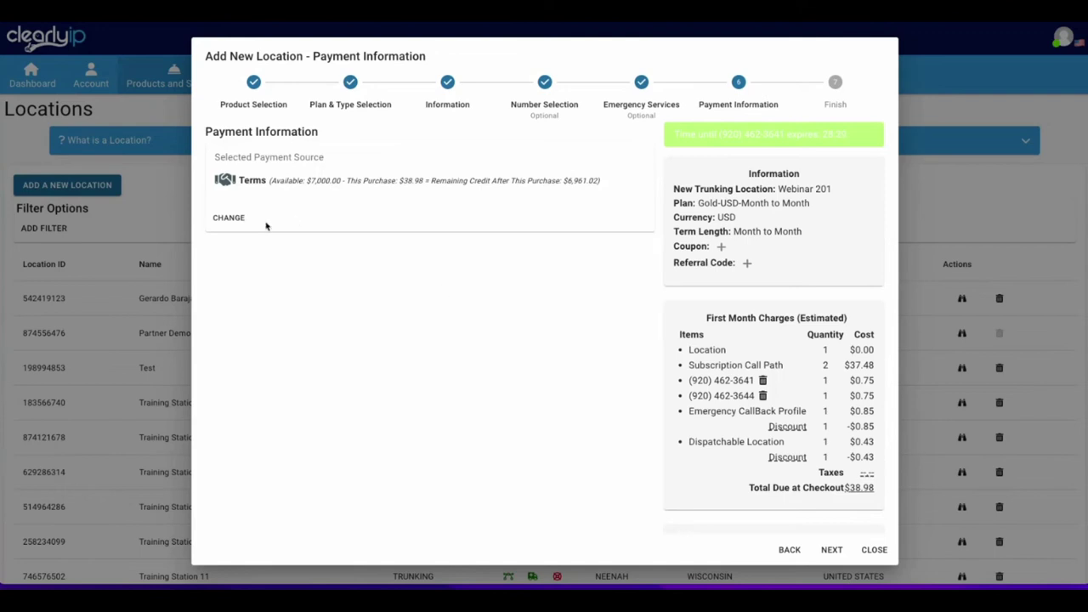
# Agree to the Terms of Service and save to create the Webinar 201 location.
pyautogui.click(832, 551)
pyautogui.click(211, 432)
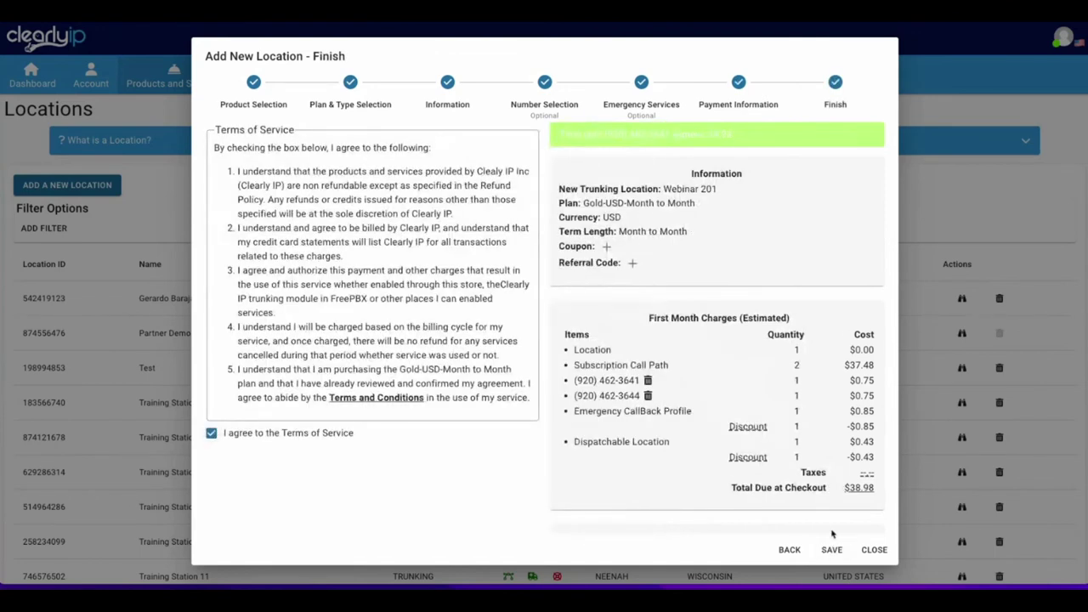
pyautogui.click(832, 550)
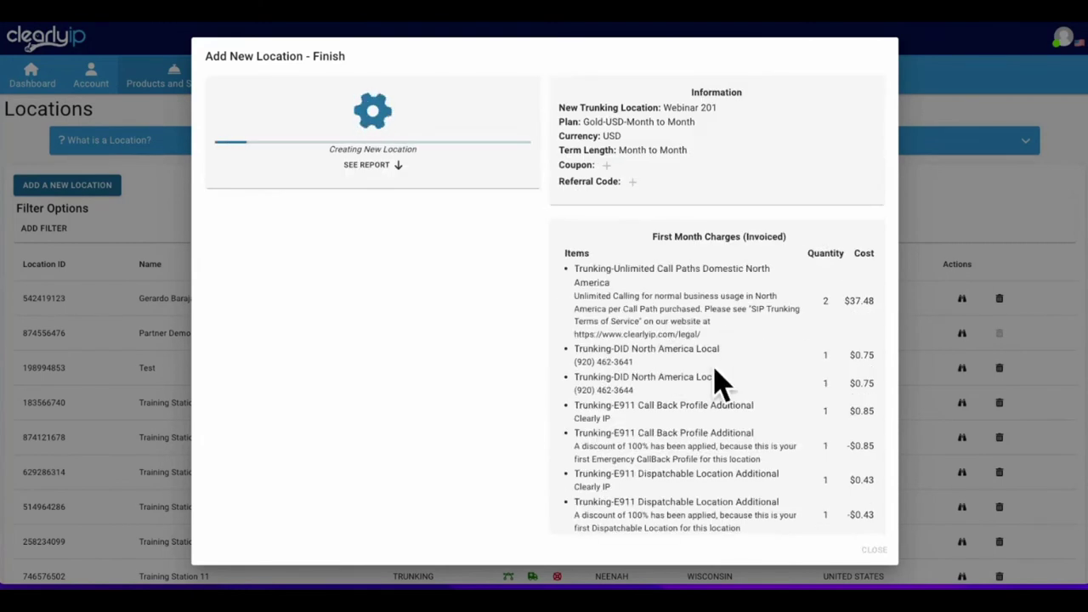
pyautogui.scroll(-5, 714, 383)
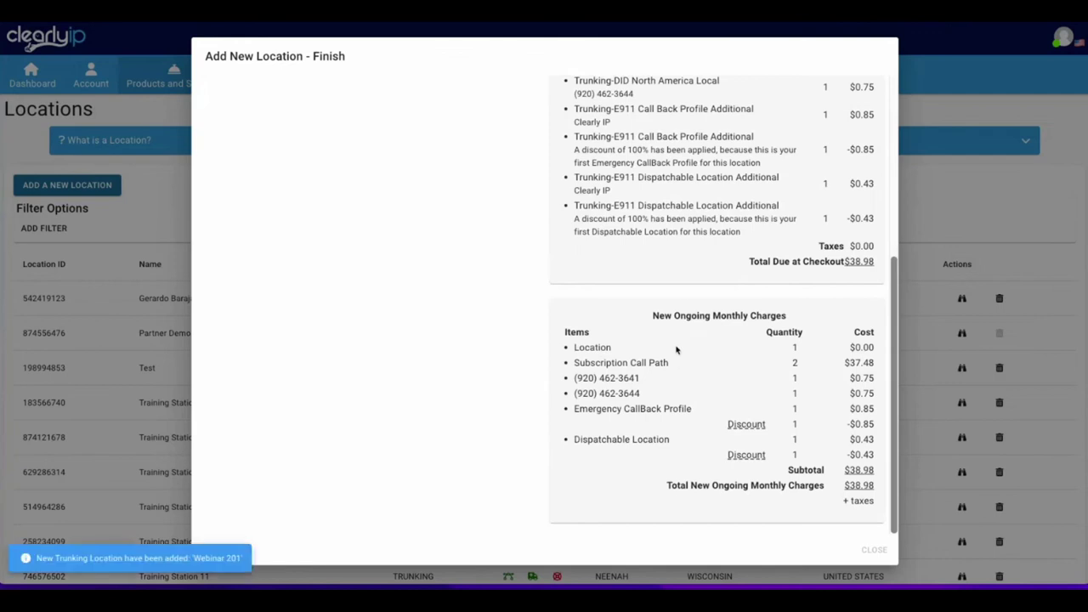
pyautogui.scroll(10, 400, 332)
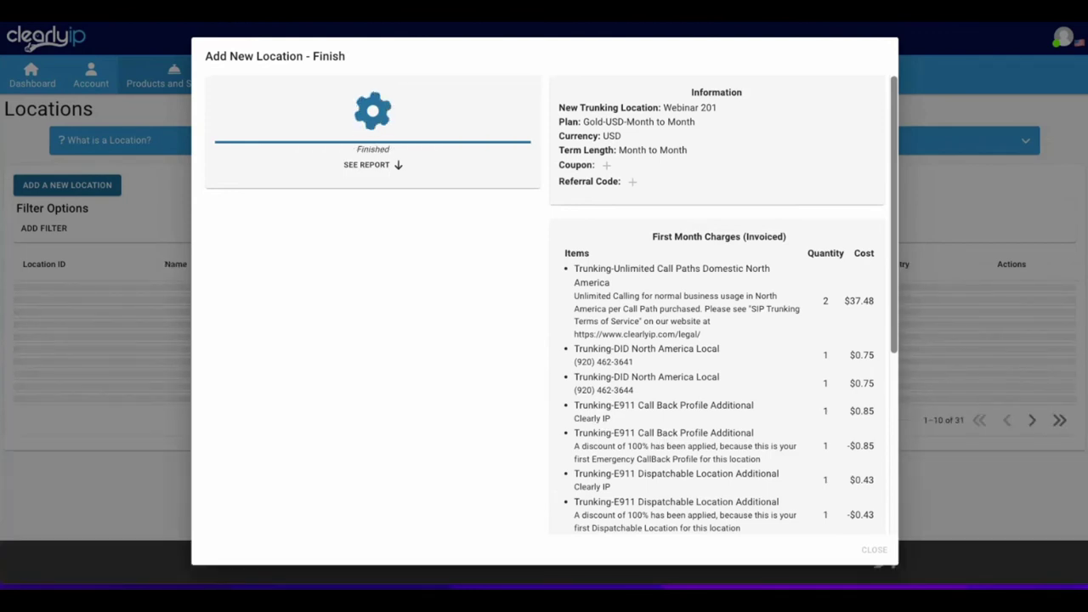
# Filter Locations by Description containing 'webinar' and open the Webinar Demo details.
pyautogui.click(875, 551)
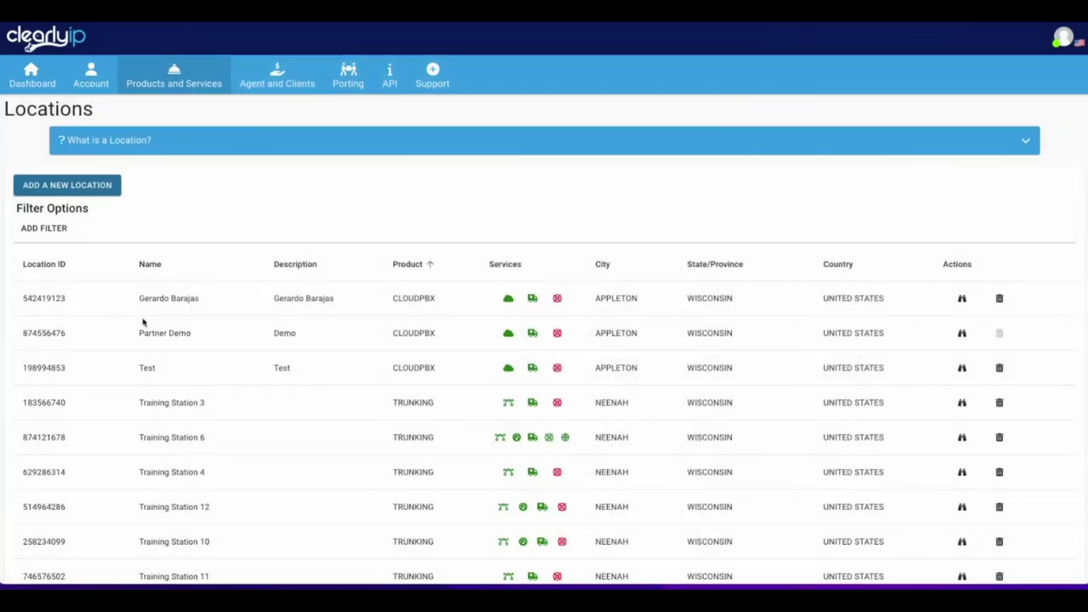
pyautogui.scroll(-3, 193, 375)
pyautogui.scroll(3, 190, 365)
pyautogui.click(47, 228)
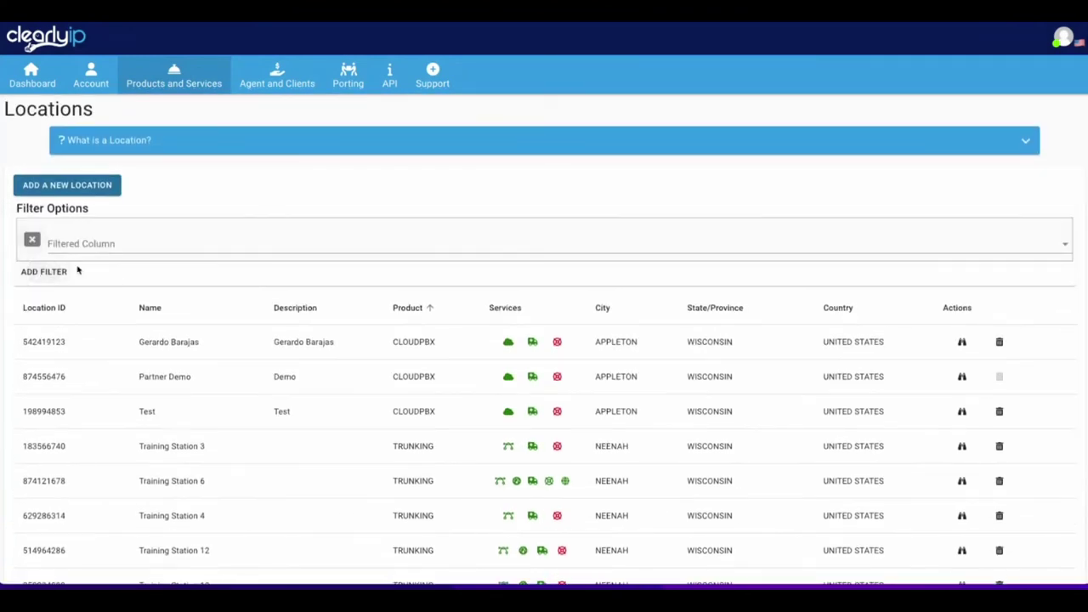
pyautogui.click(78, 247)
pyautogui.click(78, 289)
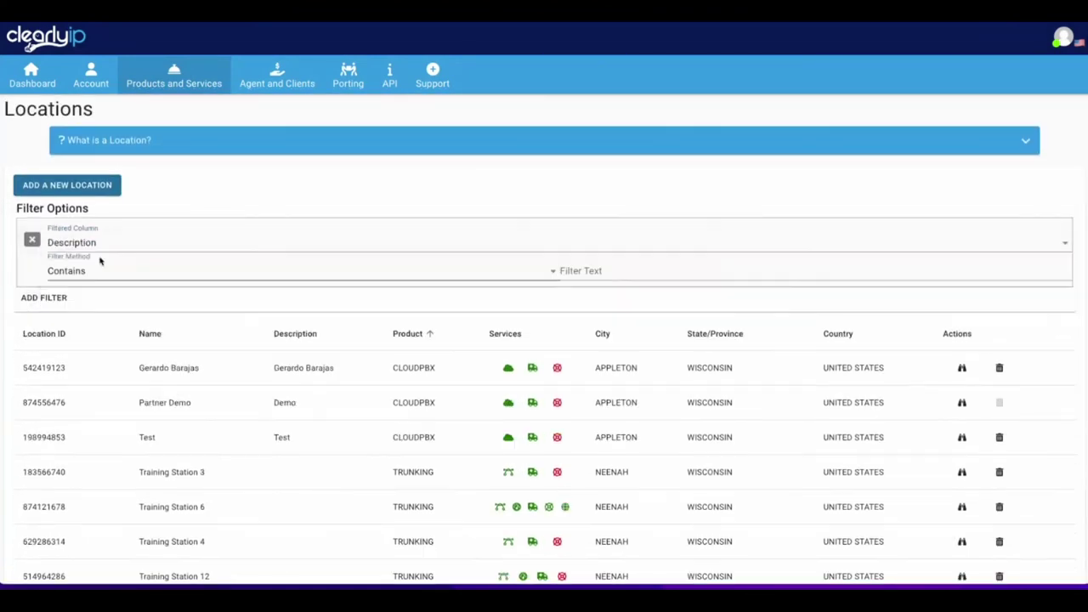
pyautogui.click(599, 271)
pyautogui.write('webinar')
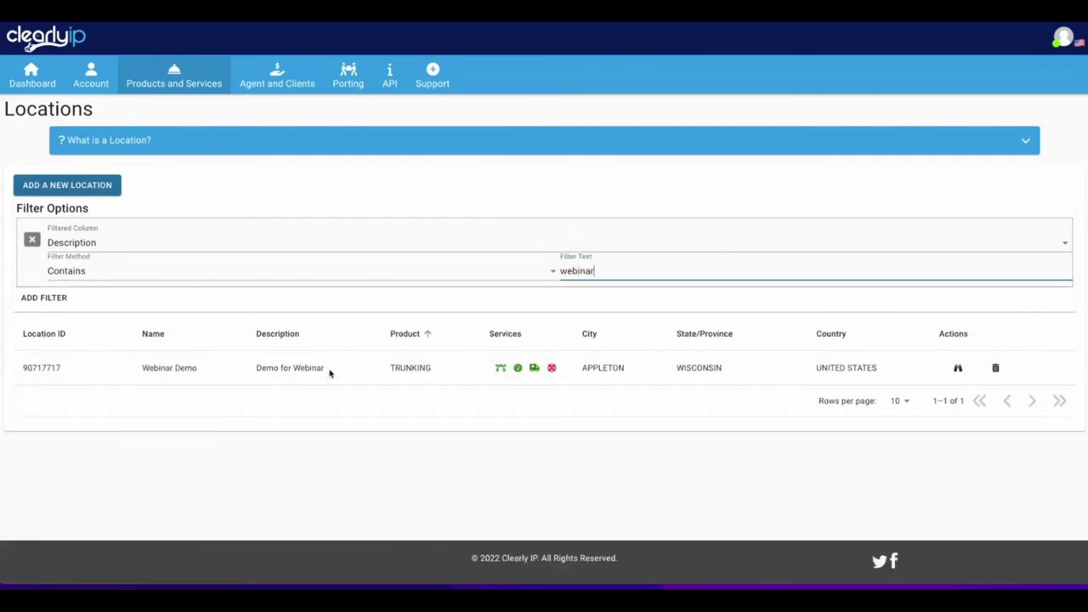
pyautogui.click(188, 369)
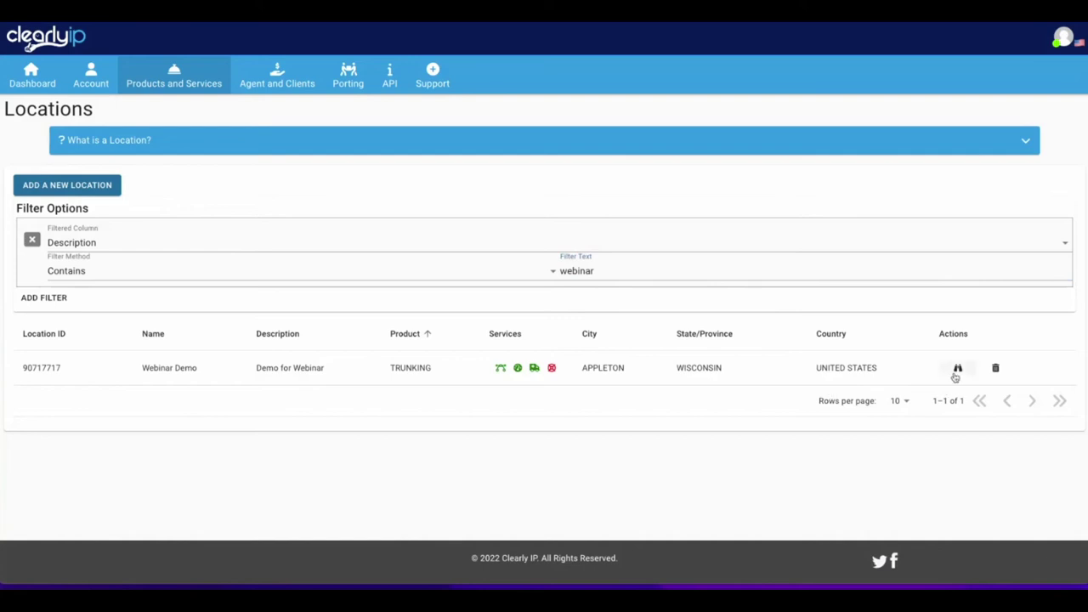
pyautogui.click(956, 371)
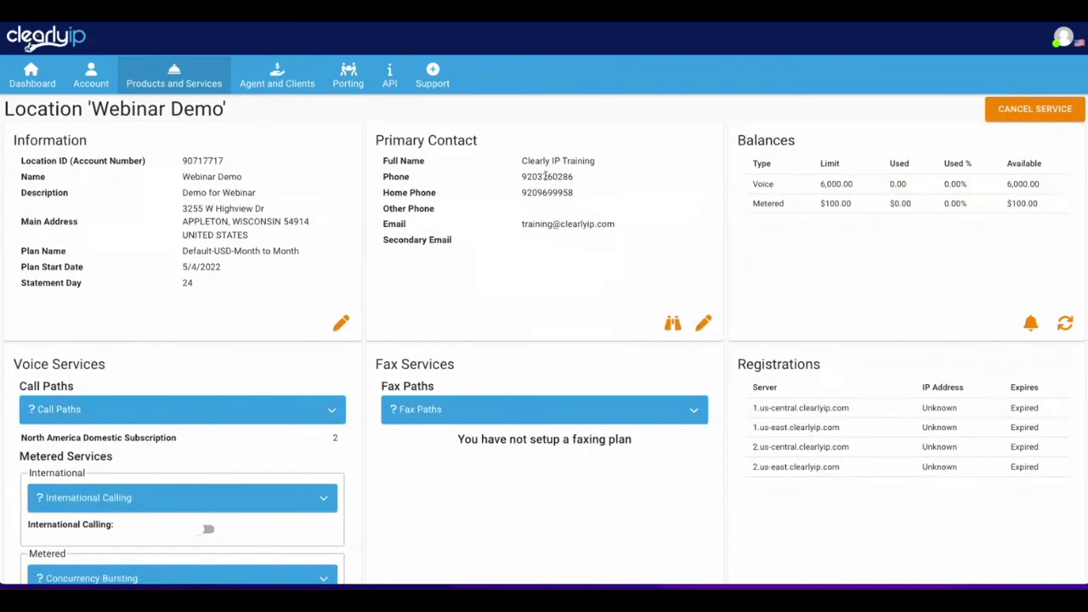
# Review Webinar Demo's bursting call paths and $100.00 metered limit, then disable Concurrency Bursting.
pyautogui.moveTo(523, 159); pyautogui.dragTo(626, 158)
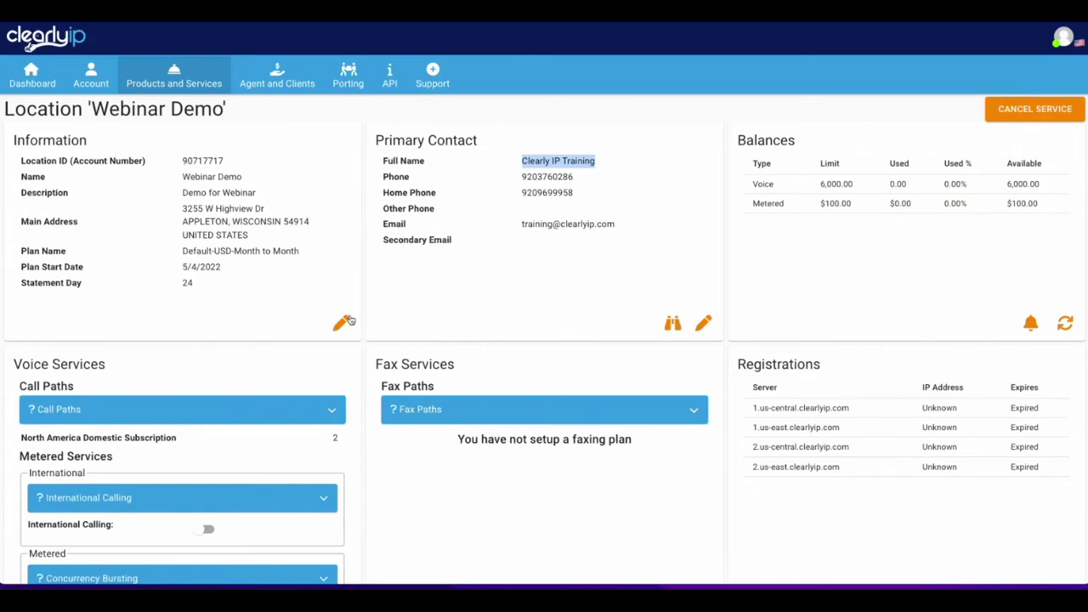
pyautogui.scroll(-3, 349, 321)
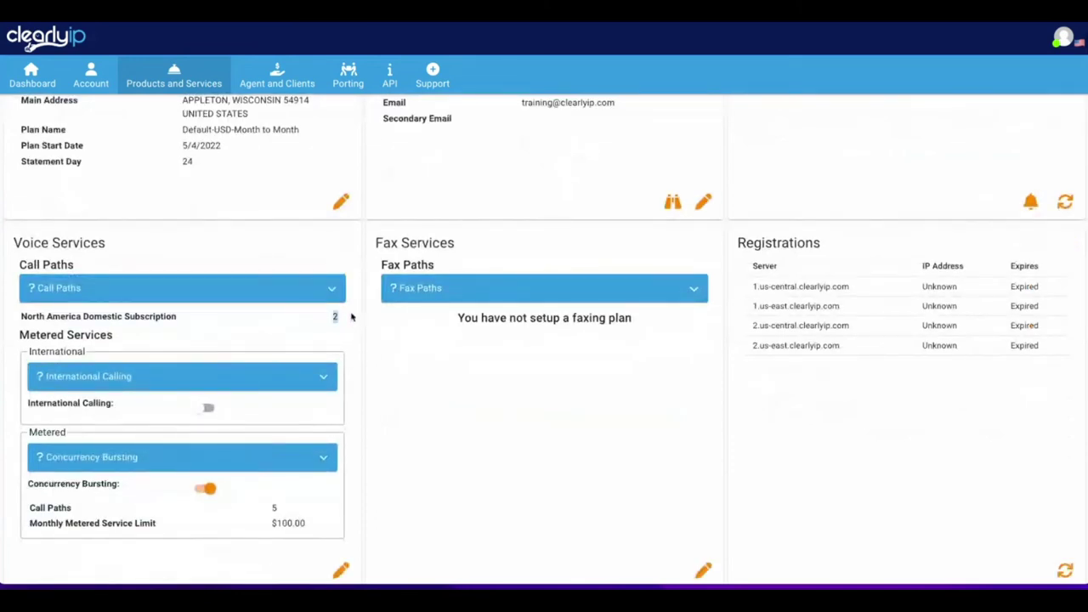
pyautogui.scroll(-2, 350, 348)
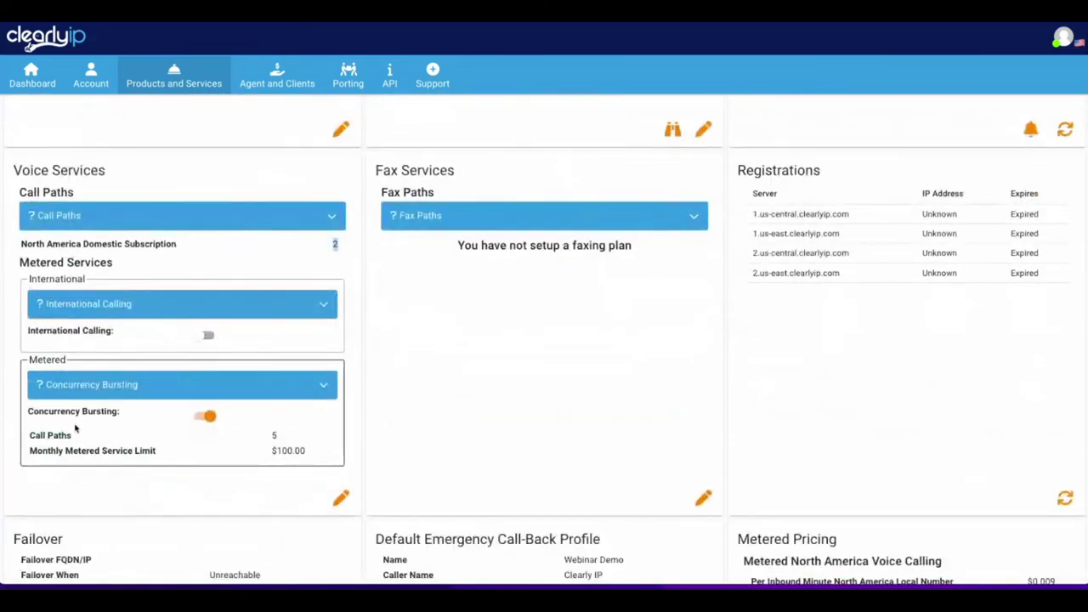
pyautogui.doubleClick(274, 435)
pyautogui.scroll(1, 332, 293)
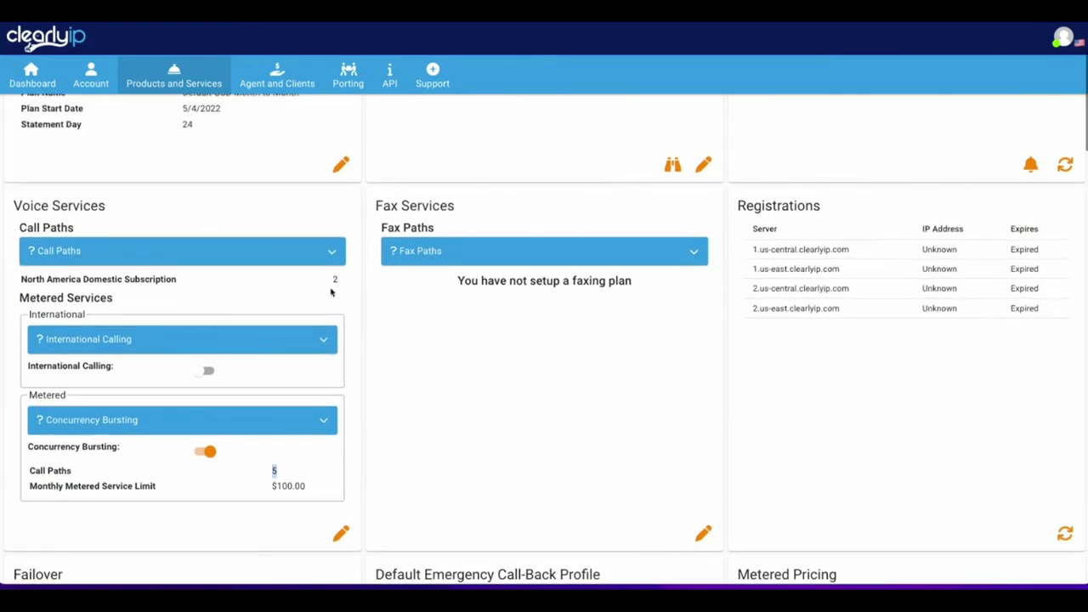
pyautogui.moveTo(324, 282); pyautogui.dragTo(334, 280)
pyautogui.moveTo(287, 474); pyautogui.dragTo(260, 473)
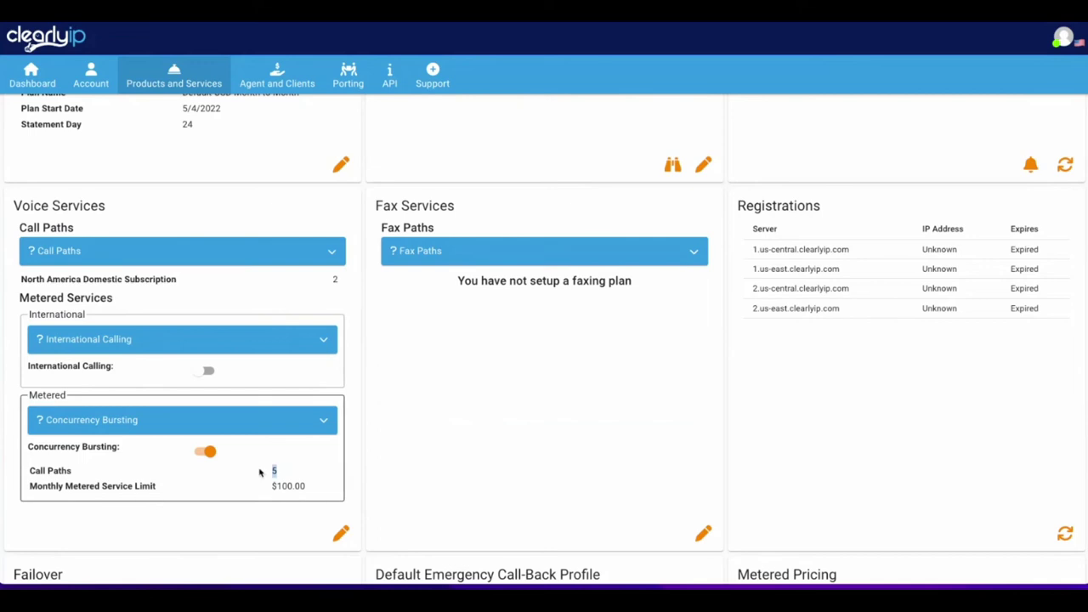
pyautogui.moveTo(275, 483); pyautogui.dragTo(301, 483)
pyautogui.scroll(-2, 240, 478)
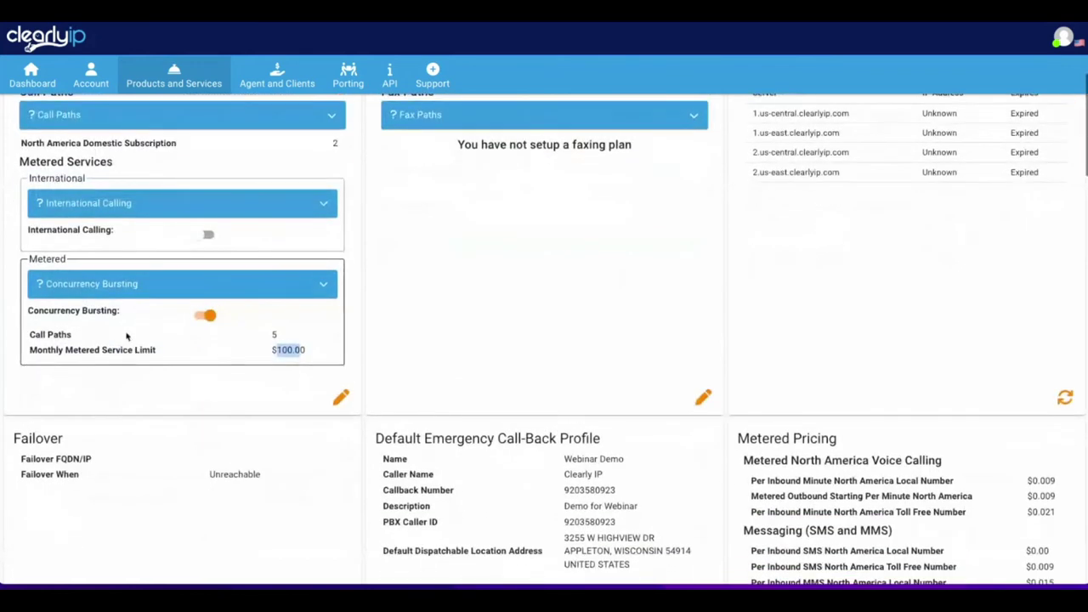
pyautogui.click(209, 316)
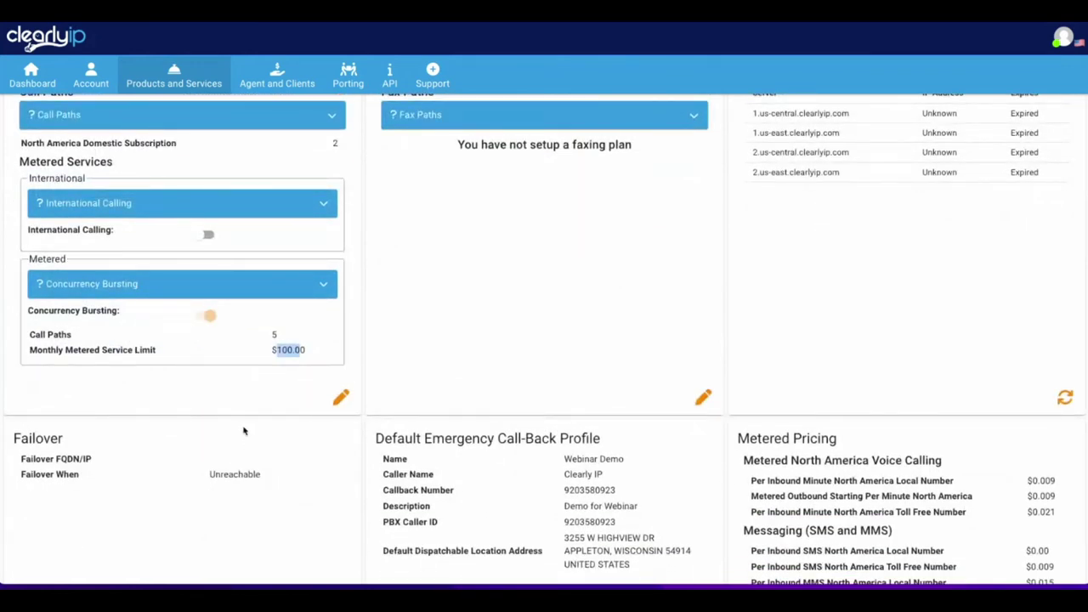
# Enable International Calling with 3 call paths and a $20.00 weekly limit.
pyautogui.scroll(1, 238, 400)
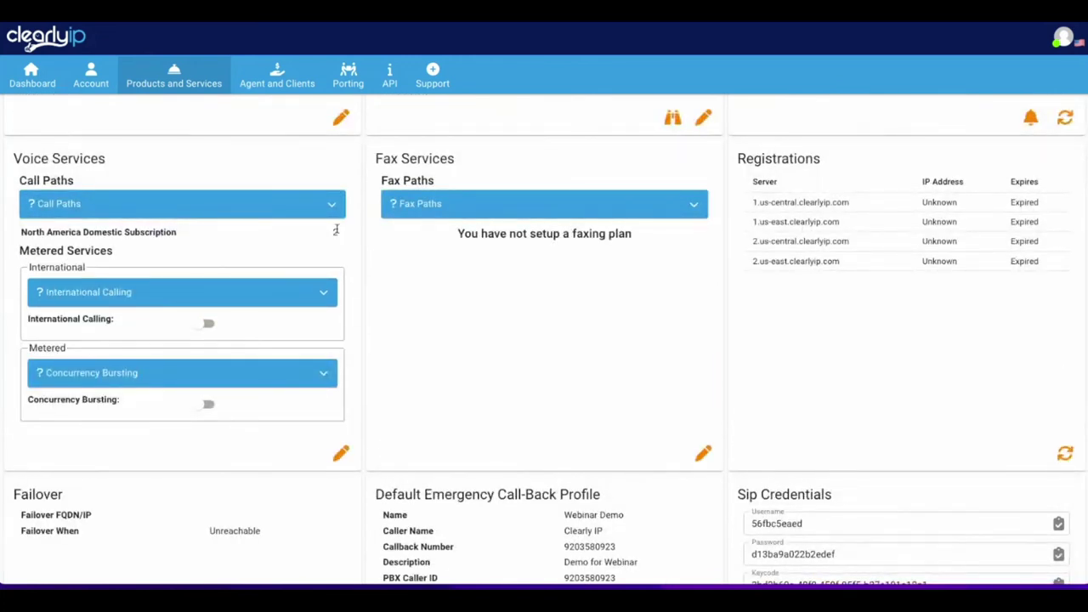
pyautogui.click(204, 324)
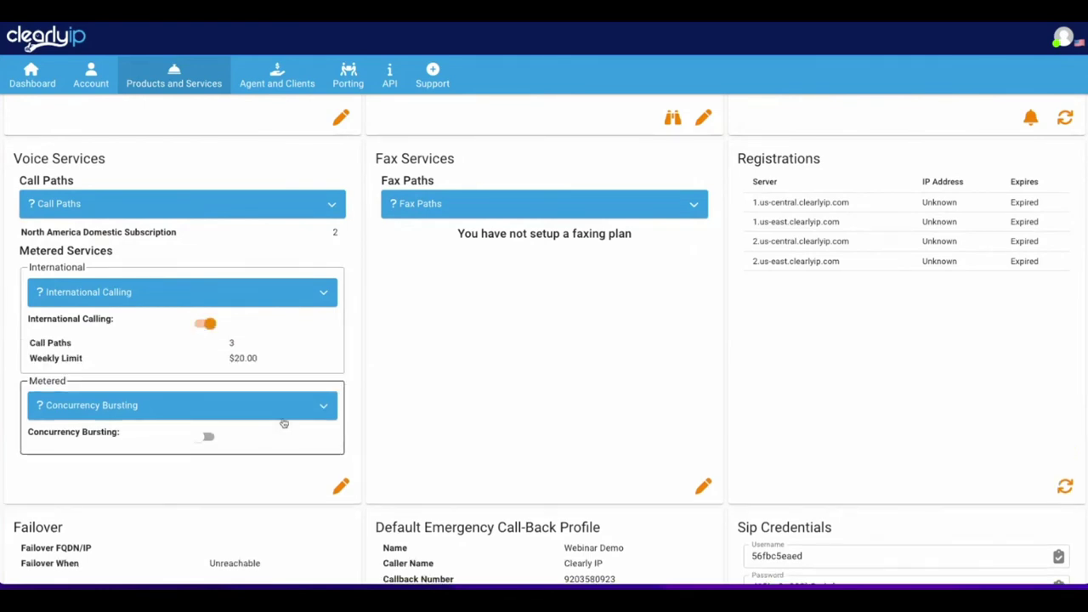
pyautogui.doubleClick(231, 343)
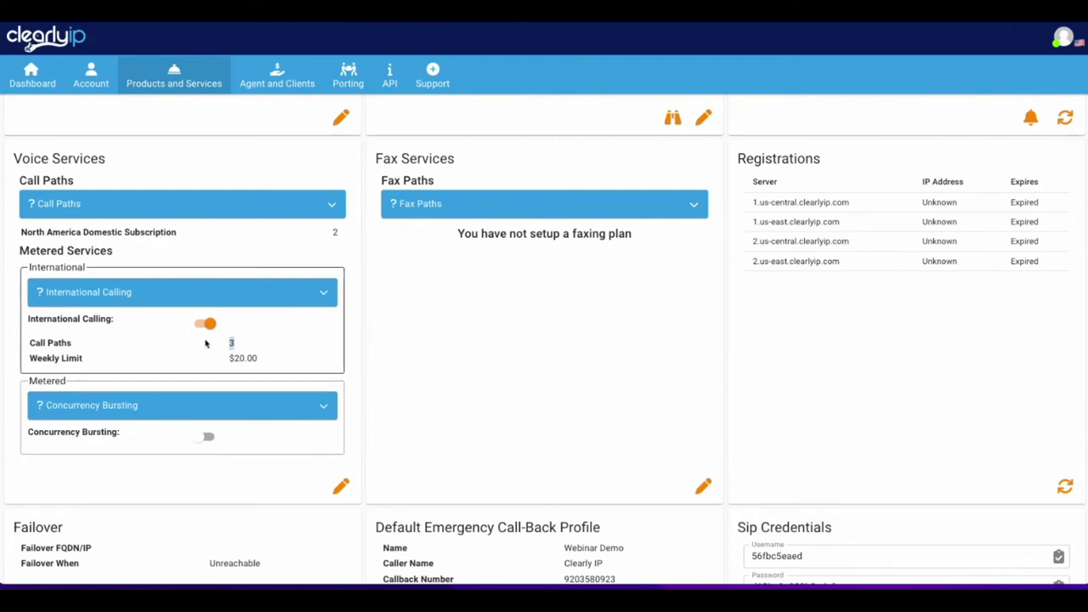
pyautogui.moveTo(259, 358); pyautogui.dragTo(227, 359)
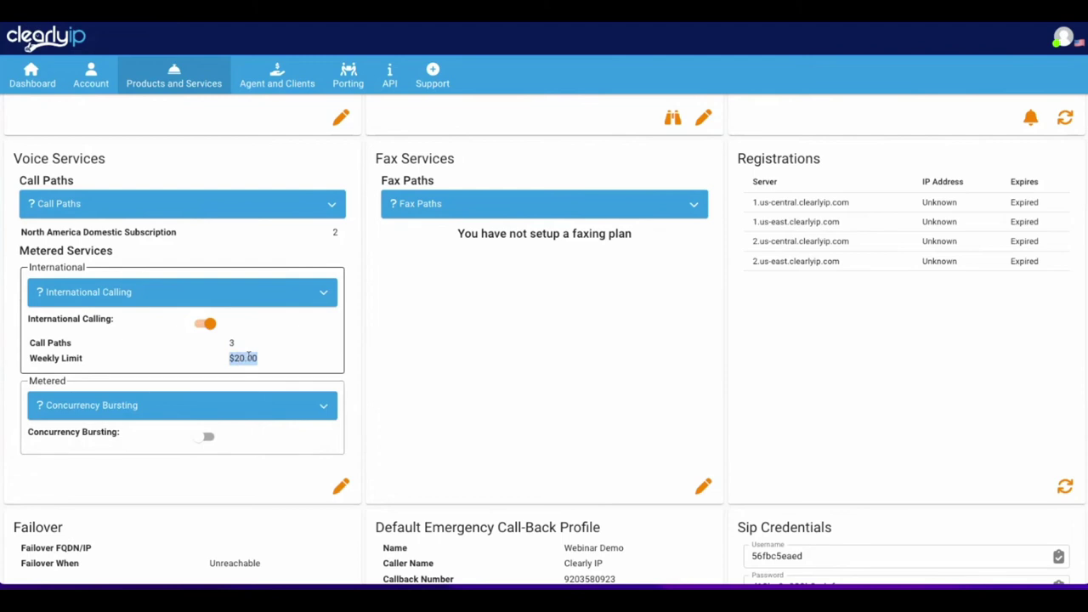
pyautogui.moveTo(253, 344); pyautogui.dragTo(278, 363)
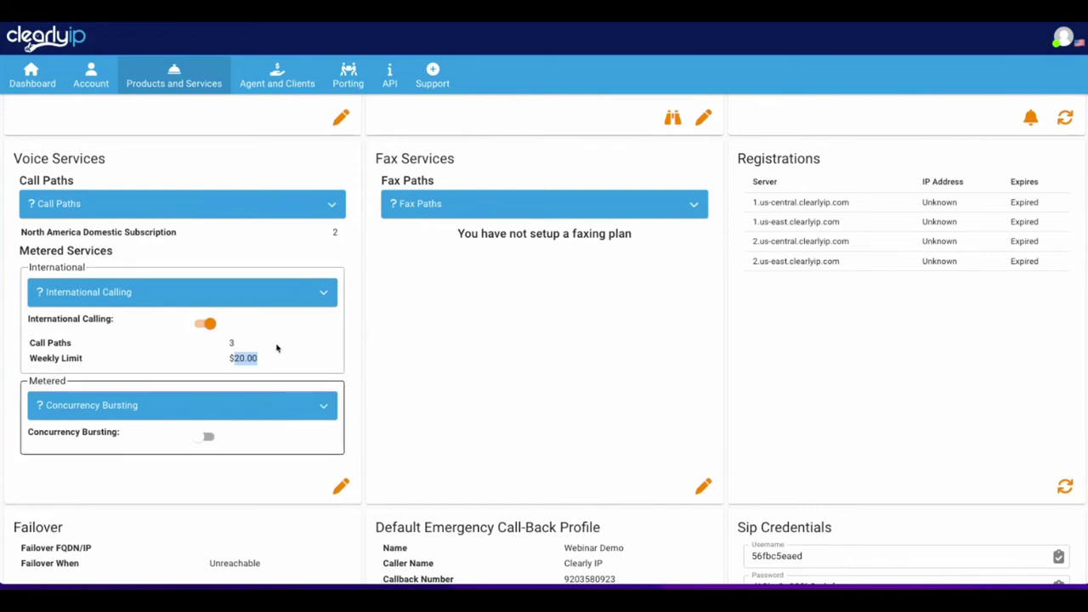
# Change the metered Voice Services limits to 2 international call paths and a $5 weekly limit.
pyautogui.click(341, 488)
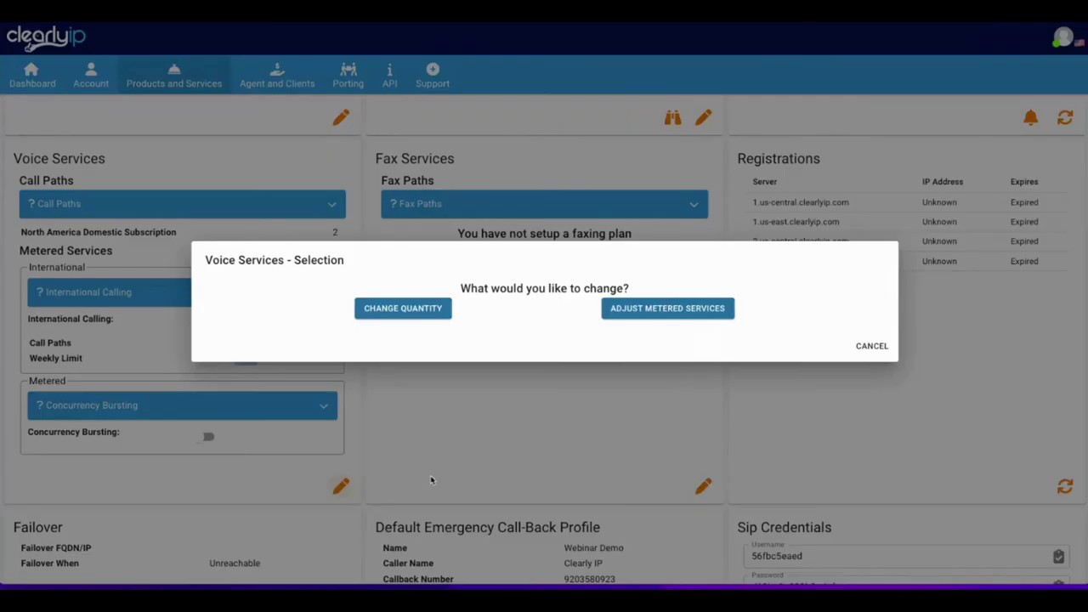
pyautogui.click(674, 314)
pyautogui.doubleClick(217, 241)
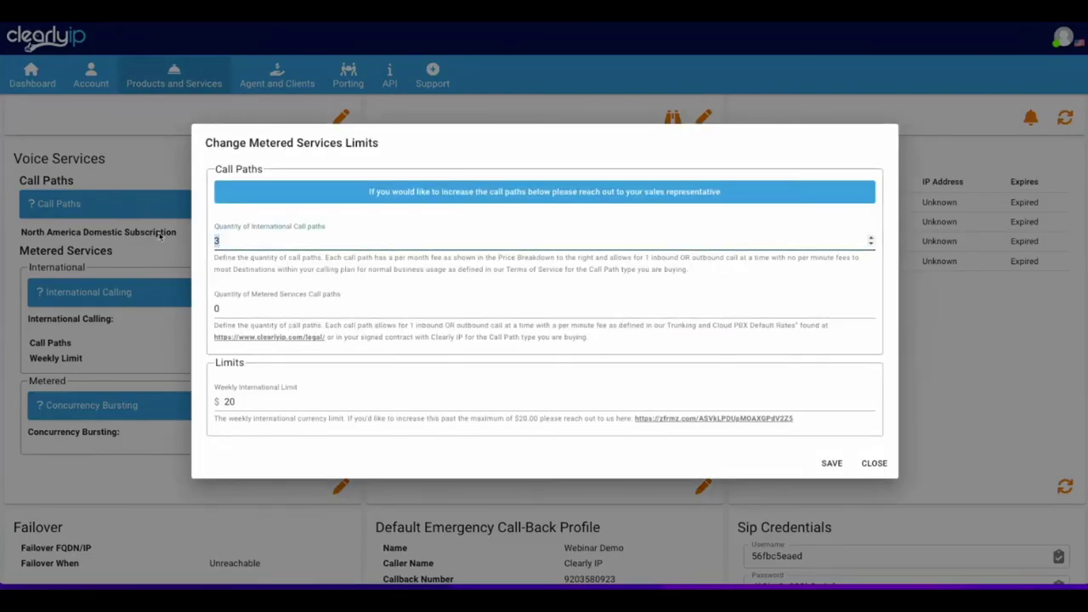
pyautogui.write('2')
pyautogui.doubleClick(277, 400)
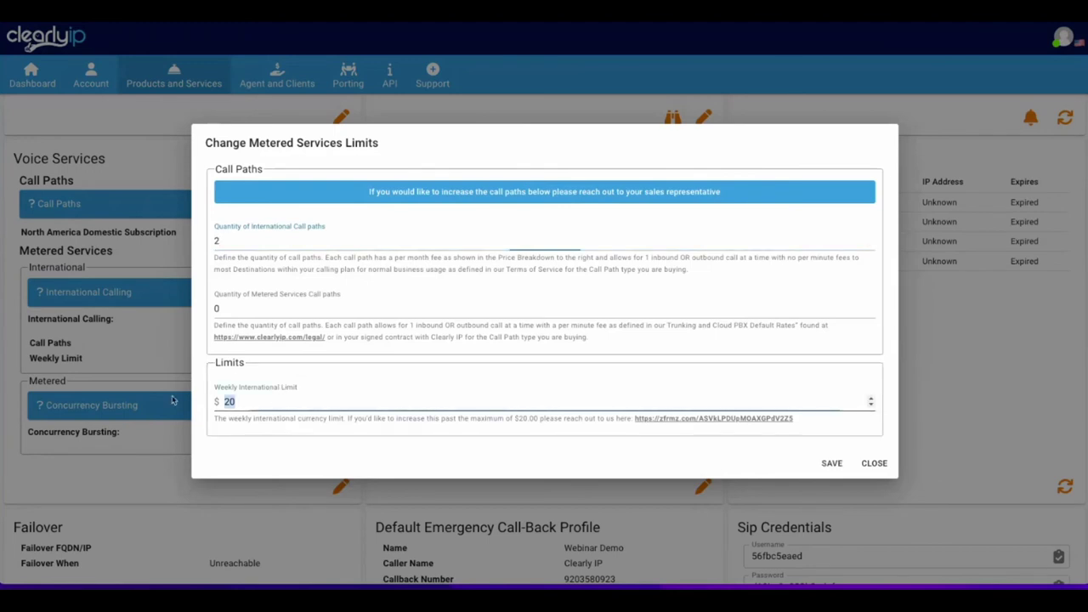
pyautogui.write('5')
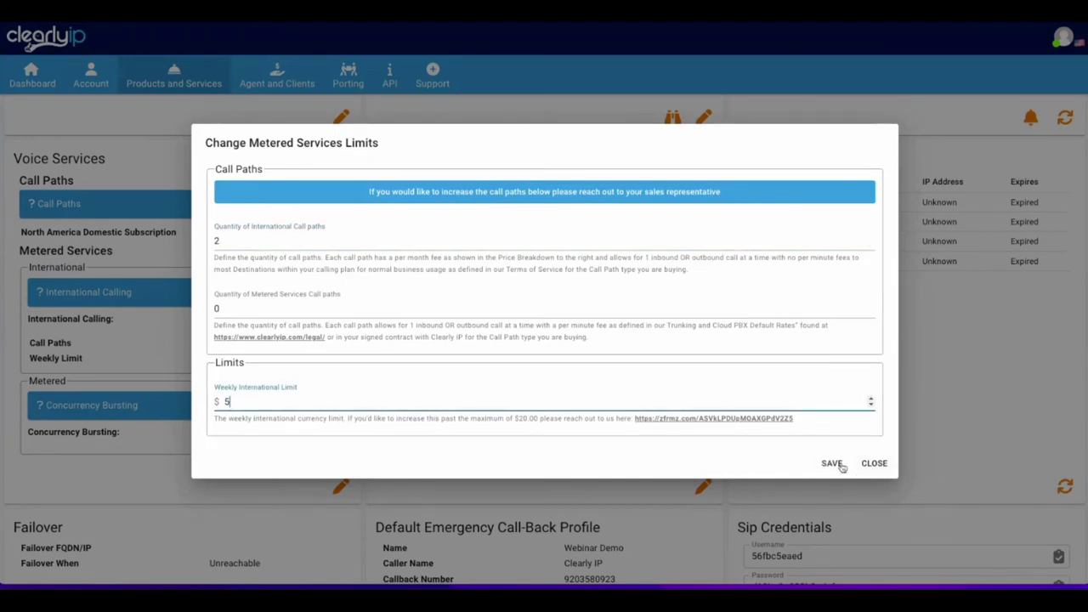
pyautogui.click(832, 463)
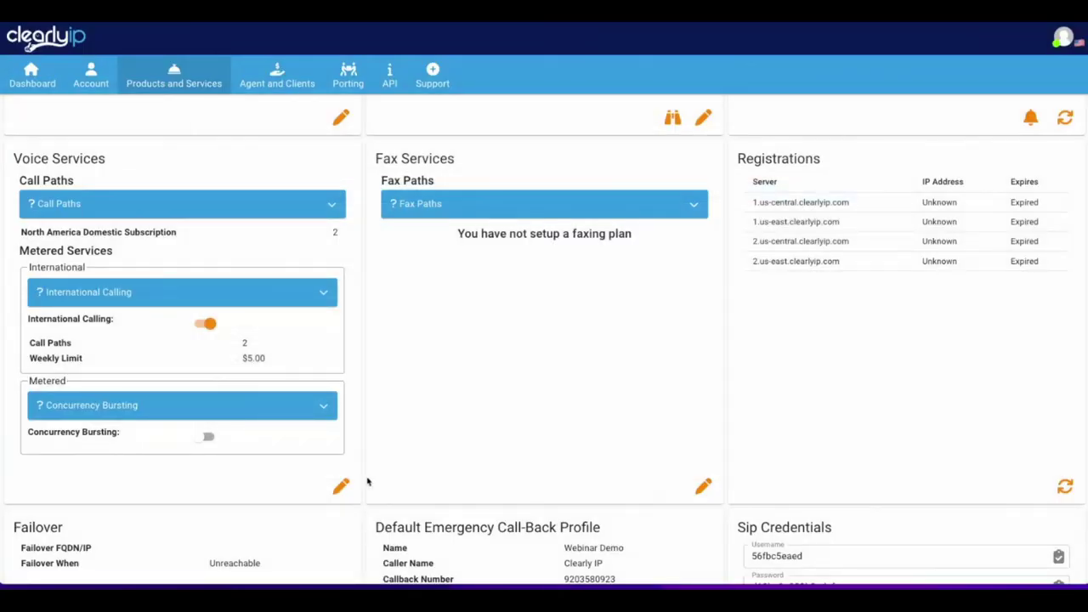
# Scroll down the location page to review its Numbers table, then back up.
pyautogui.scroll(-3, 372, 479)
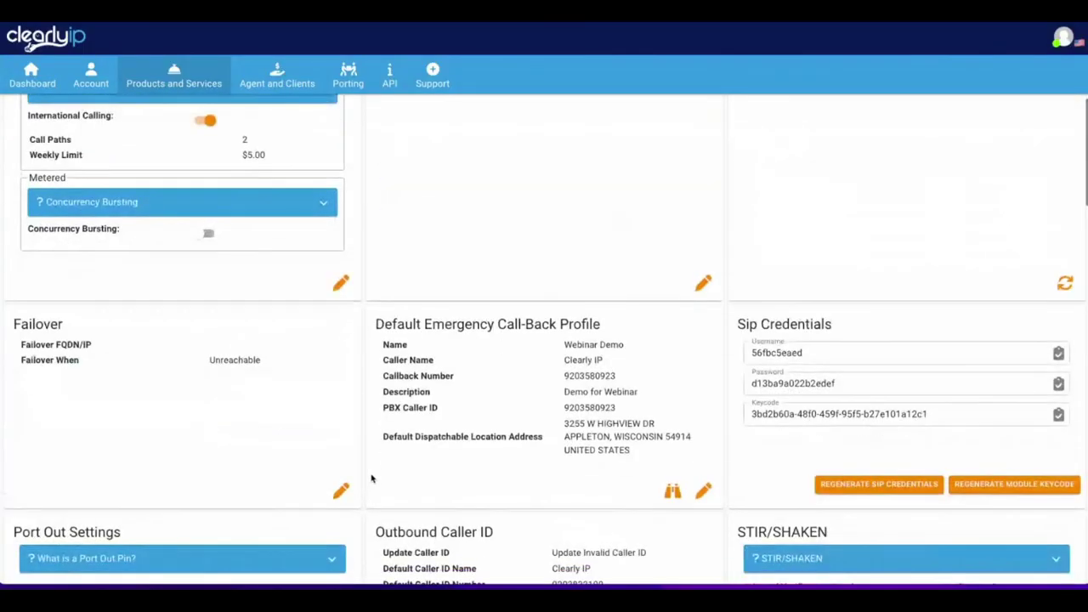
pyautogui.scroll(-1, 372, 479)
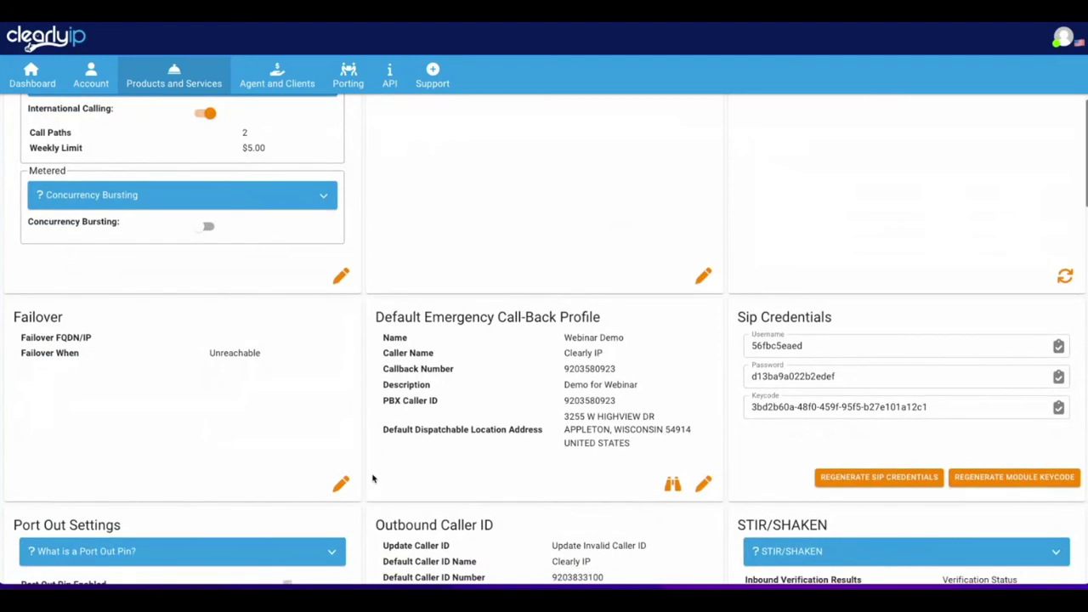
pyautogui.scroll(-10, 371, 479)
pyautogui.scroll(-3, 207, 347)
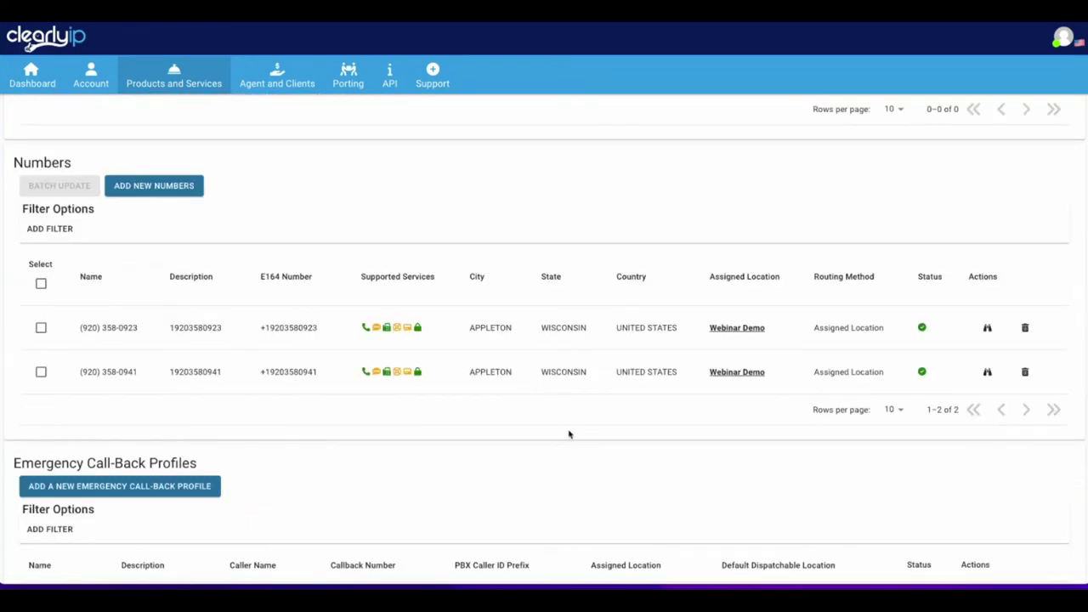
pyautogui.scroll(-5, 272, 407)
pyautogui.scroll(7, 286, 399)
pyautogui.scroll(10, 286, 398)
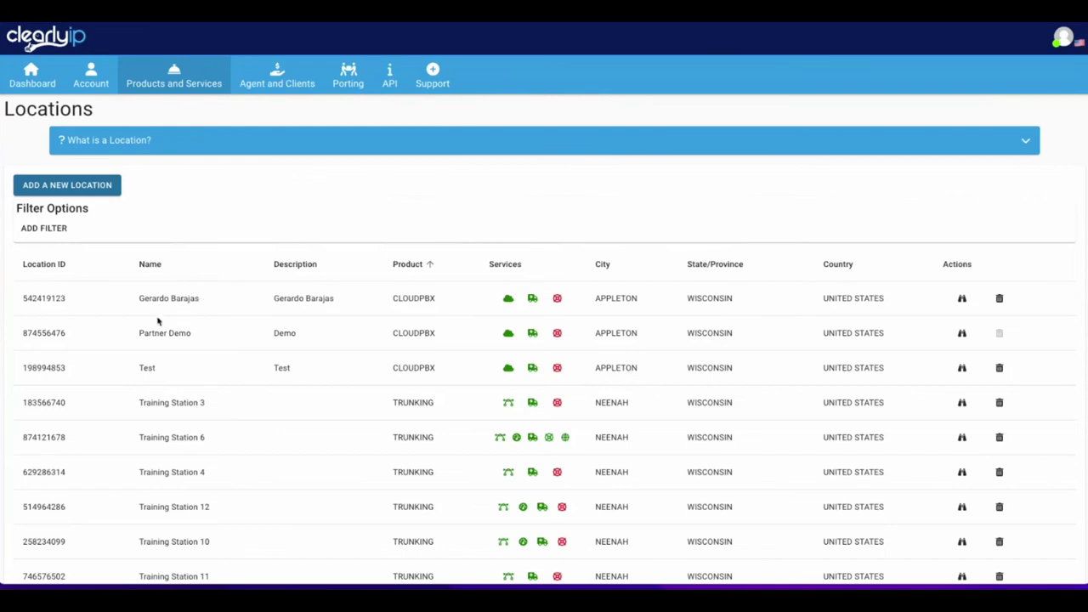
# Filter the Locations list on Description with '10' and open the matching test box location.
pyautogui.click(48, 227)
pyautogui.click(62, 245)
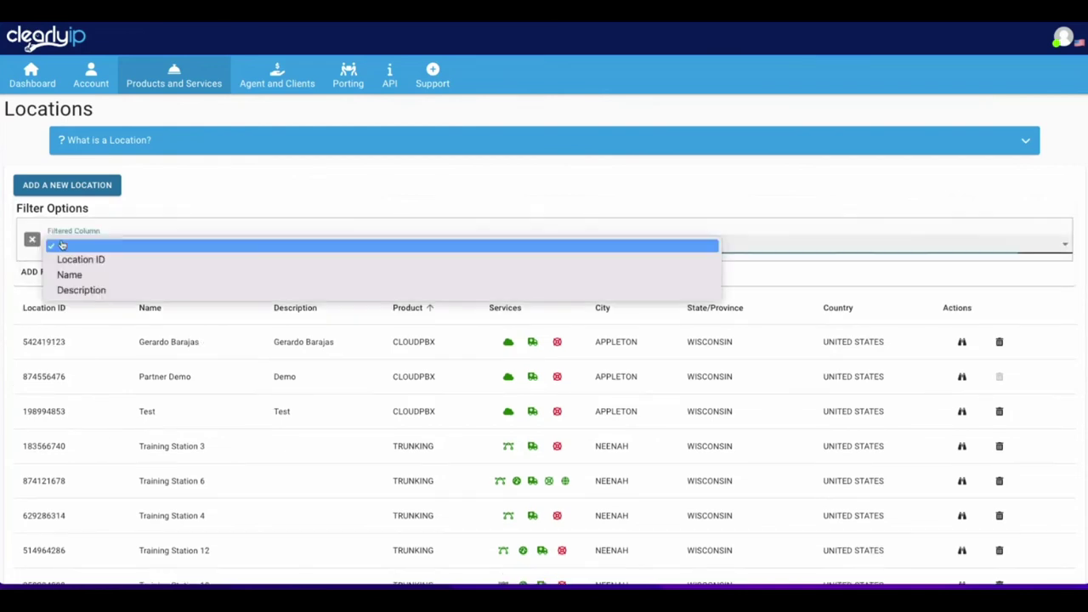
pyautogui.click(74, 290)
pyautogui.click(565, 270)
pyautogui.write('10.60')
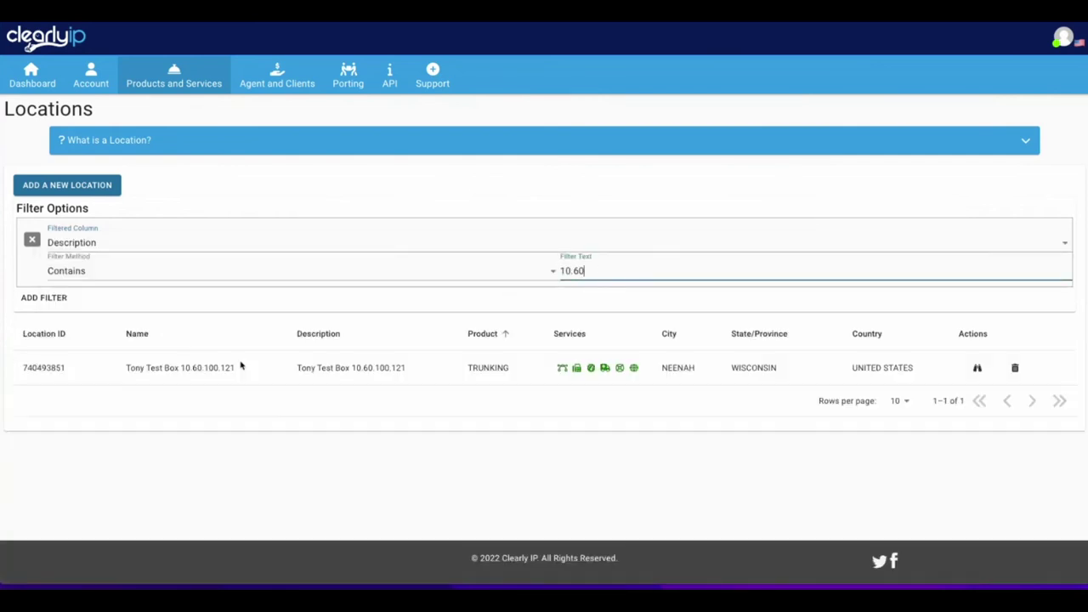
pyautogui.click(977, 367)
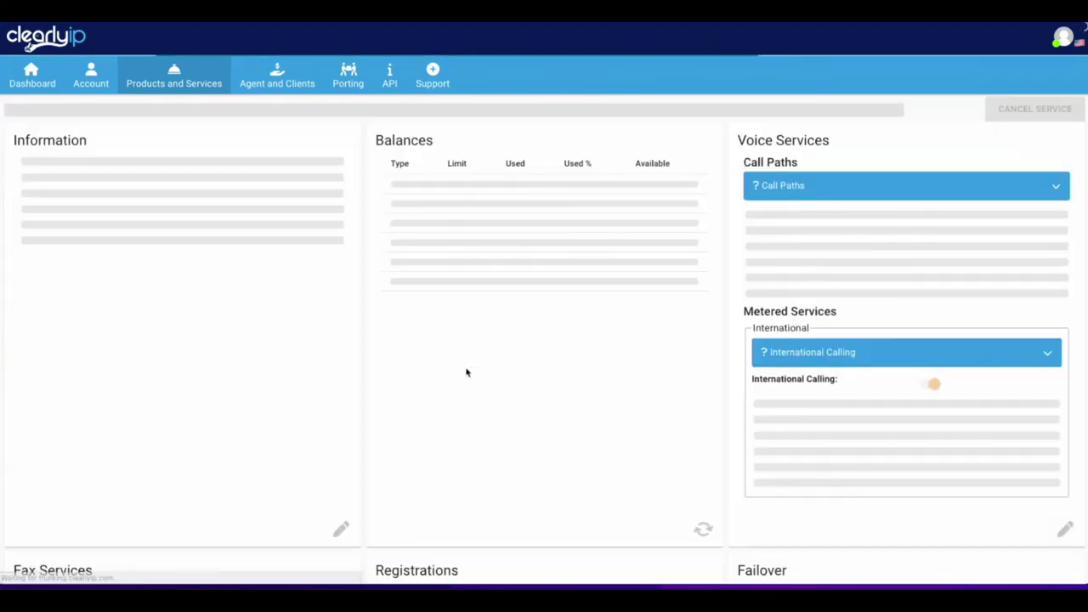
# Copy the location's module keycode from the Sip Credentials section.
pyautogui.scroll(-15, 438, 370)
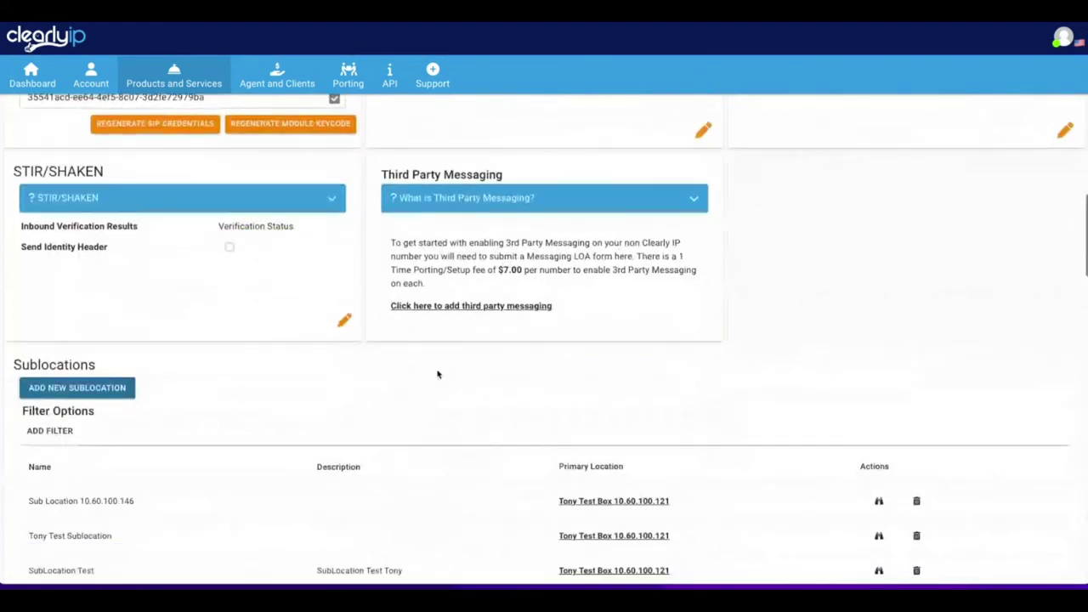
pyautogui.tripleClick(96, 193)
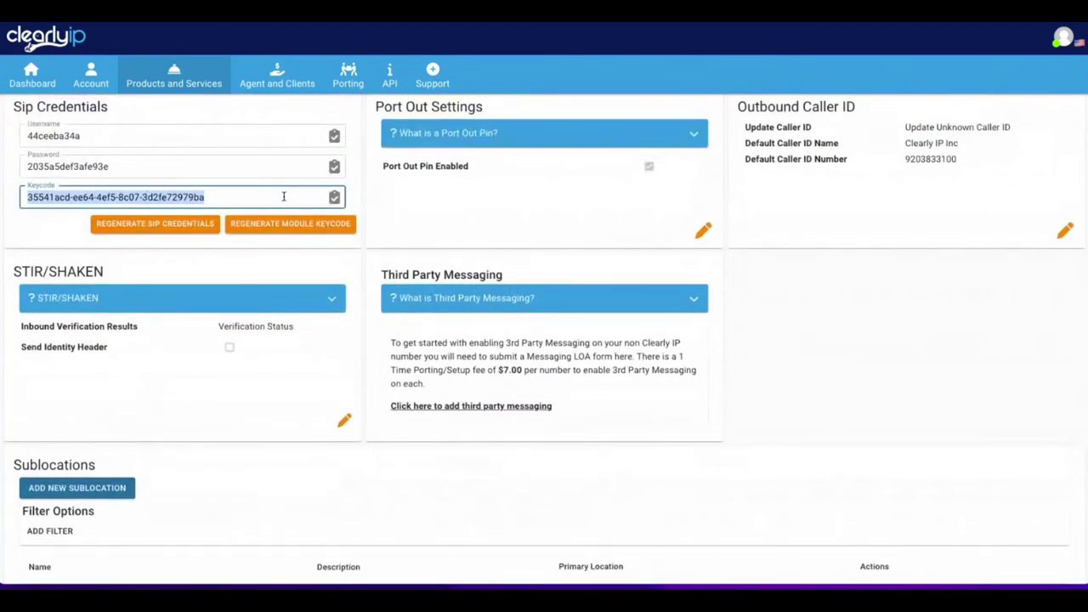
pyautogui.click(335, 197)
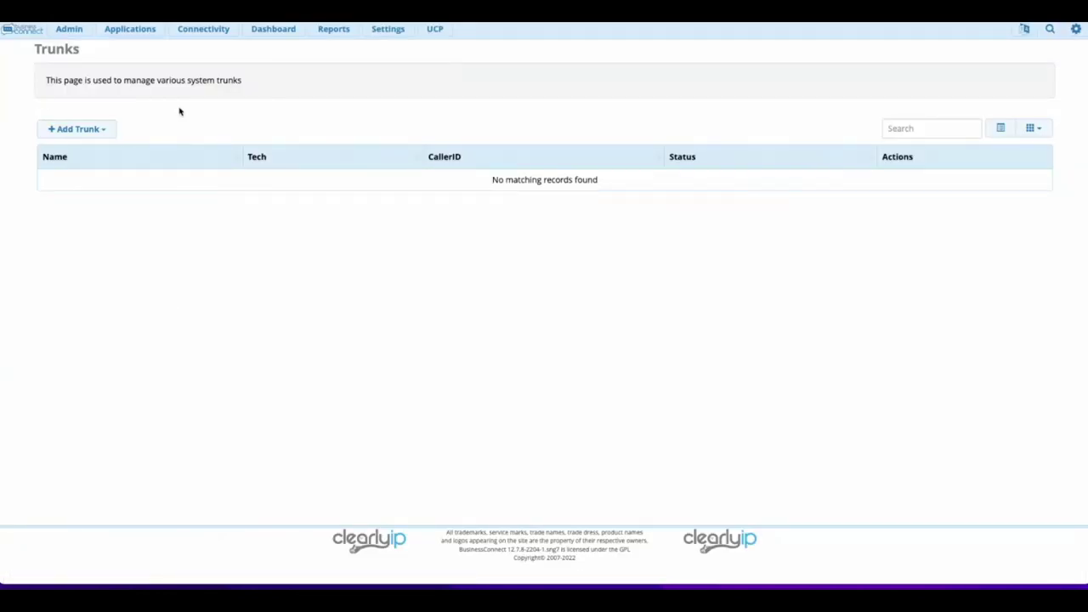
# Bring up the Connectivity menu options with Clearly Trunking in view.
pyautogui.click(204, 31)
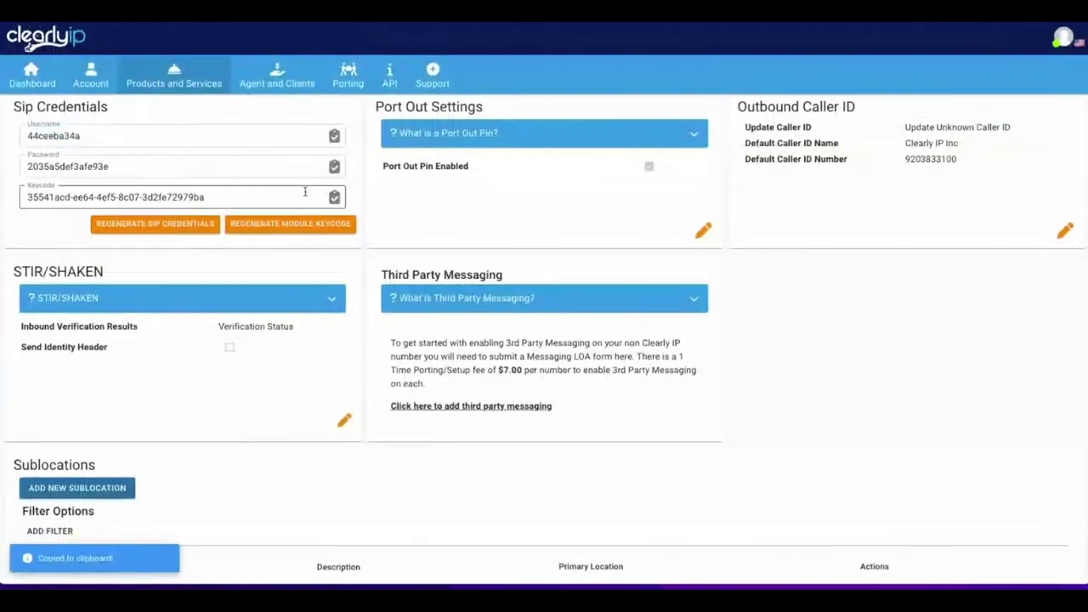
pyautogui.moveTo(385, 92)
pyautogui.moveTo(432, 85)
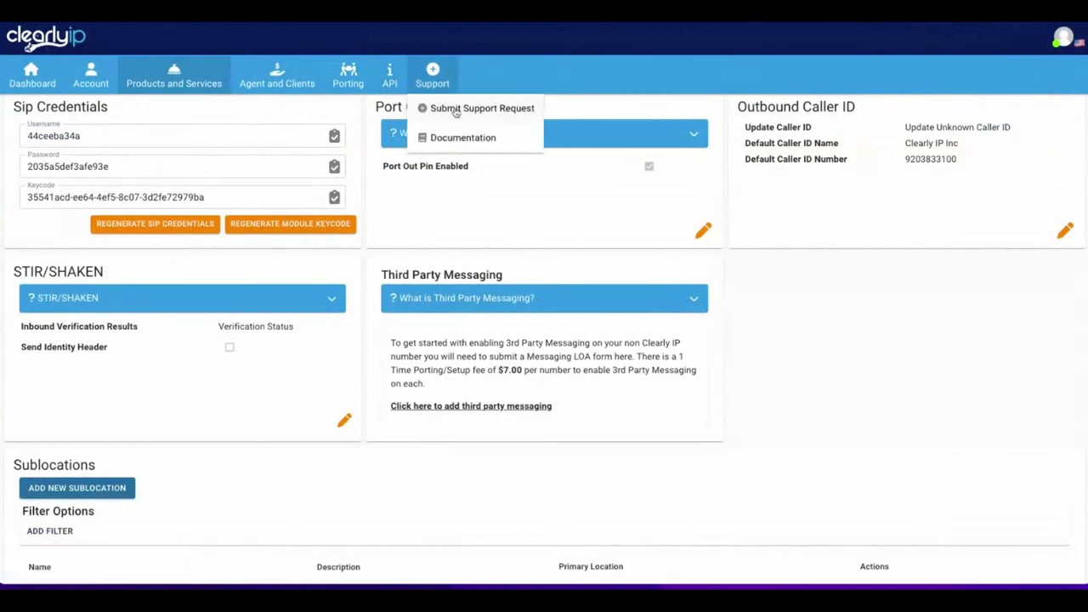
# After glancing at ClearlyIP documentation, paste the module keycode into Clearly Trunking setup and submit it.
pyautogui.click(461, 141)
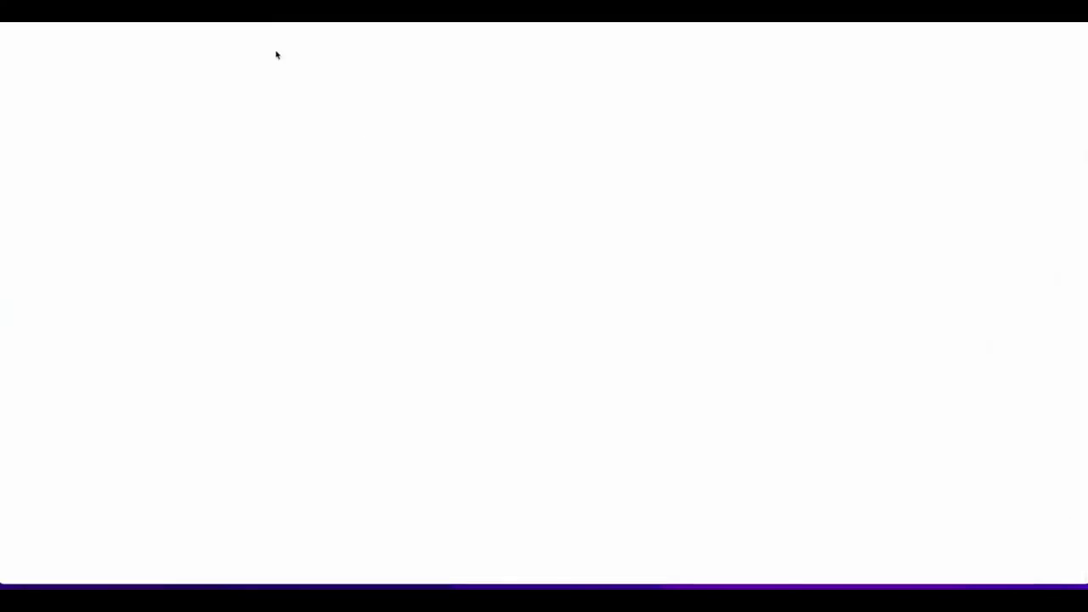
pyautogui.scroll(-2, 353, 136)
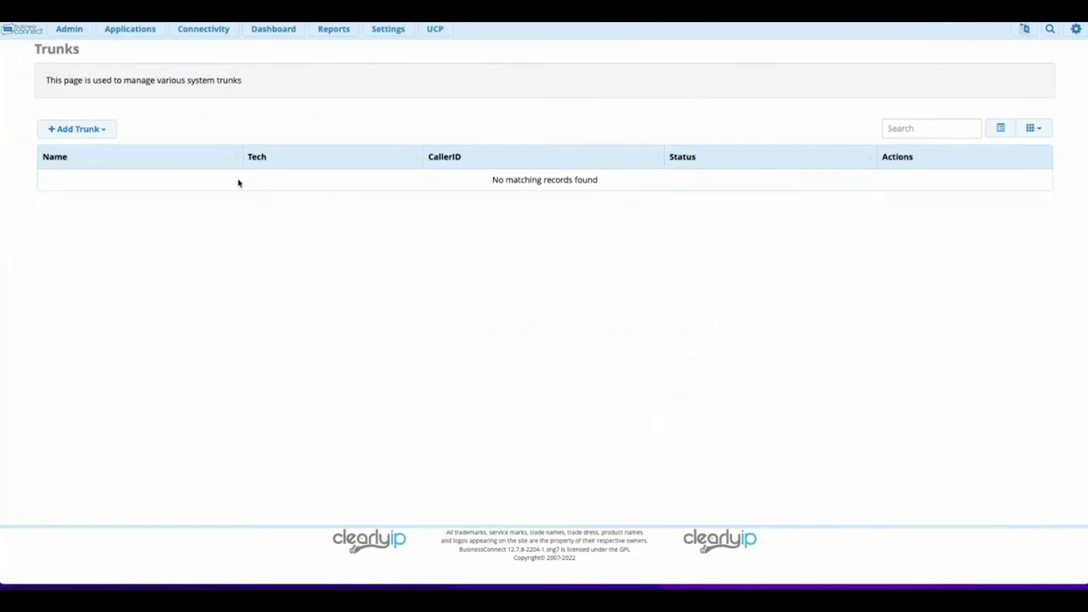
pyautogui.click(199, 29)
pyautogui.click(208, 68)
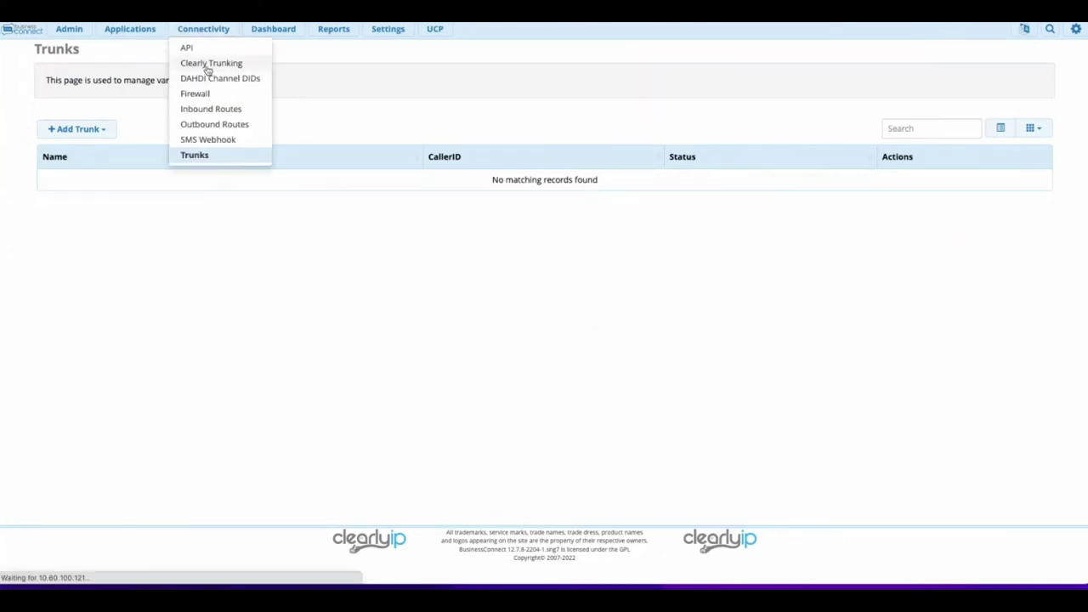
pyautogui.click(311, 148)
pyautogui.hotkey('ctrl', 'v')
pyautogui.click(1013, 183)
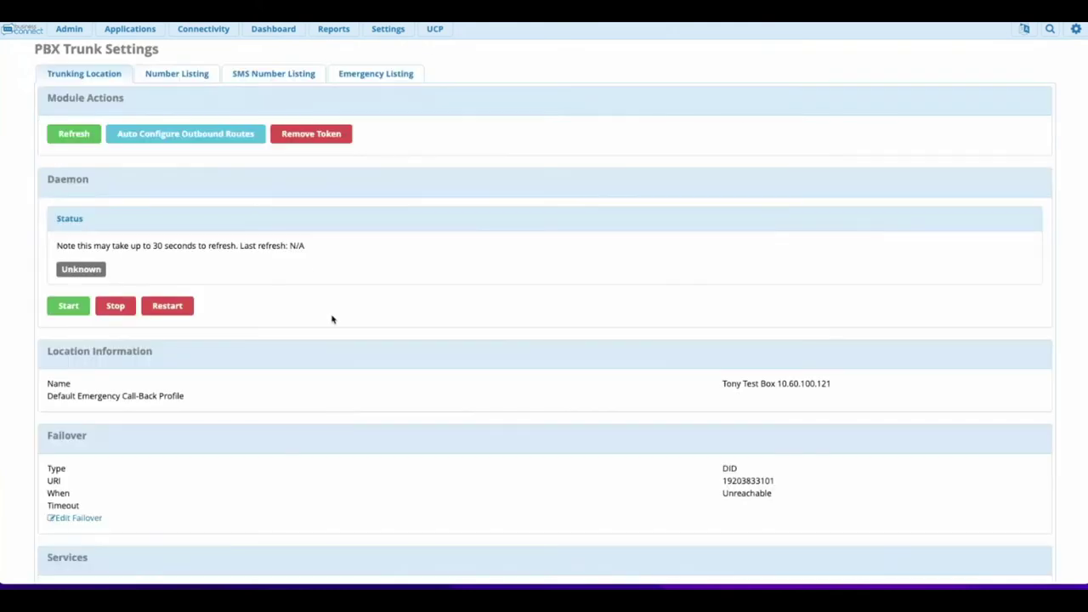
pyautogui.moveTo(854, 381); pyautogui.dragTo(701, 401)
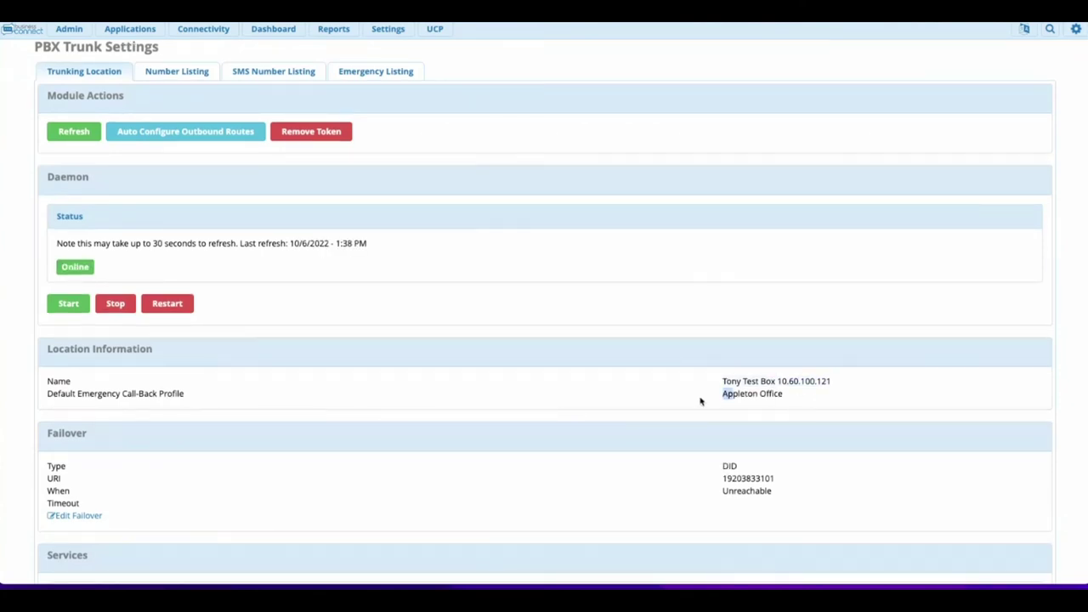
pyautogui.moveTo(794, 394); pyautogui.dragTo(720, 395)
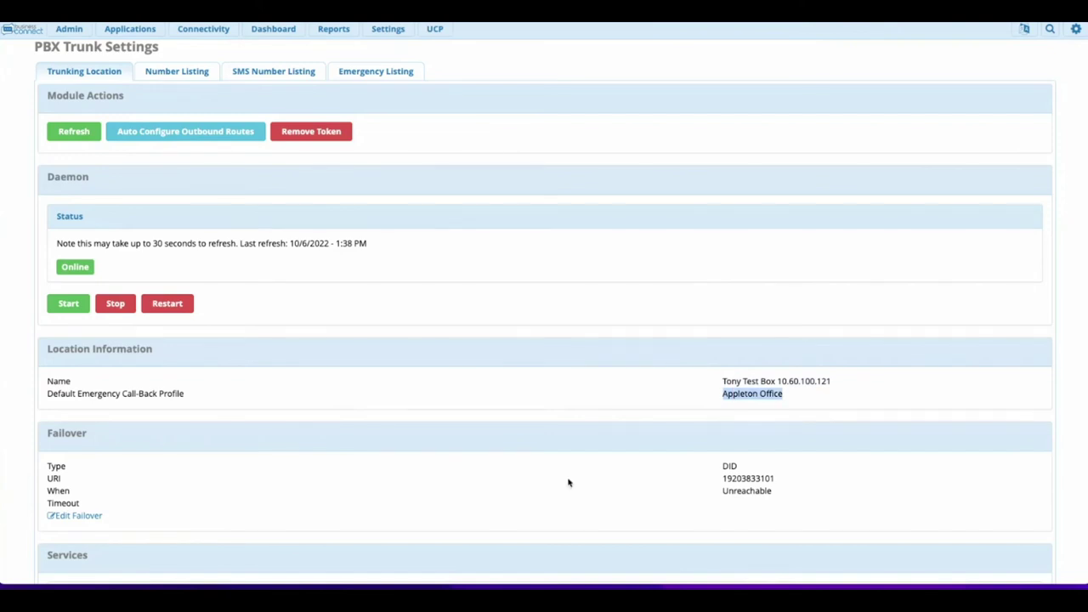
pyautogui.click(182, 134)
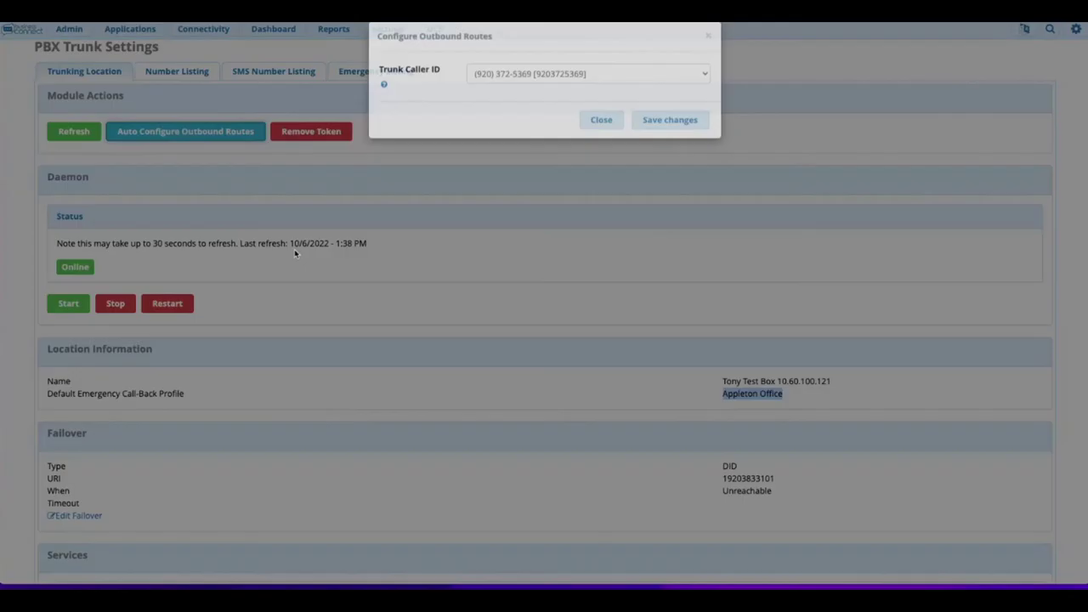
pyautogui.click(528, 88)
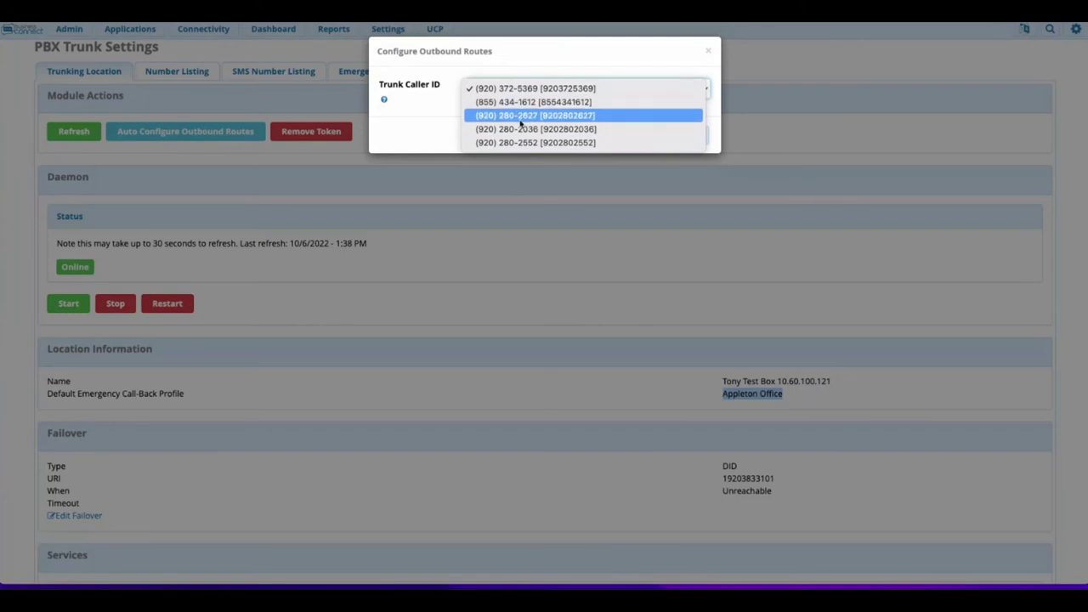
pyautogui.click(521, 115)
pyautogui.click(668, 135)
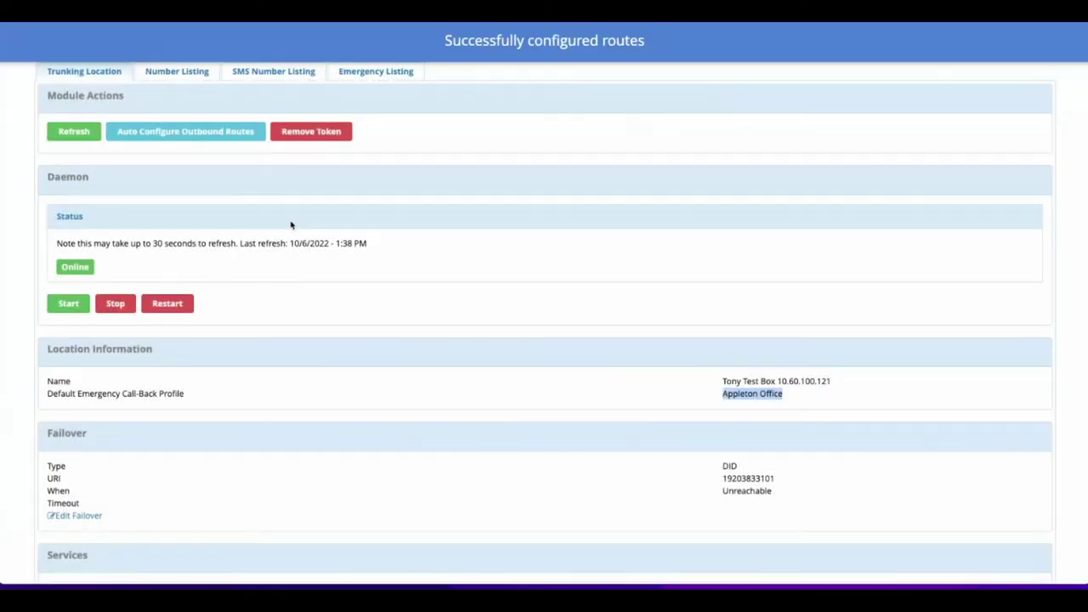
# Review the four new enabled pjsip clearlyip.com trunks in the Trunks list.
pyautogui.moveTo(194, 36)
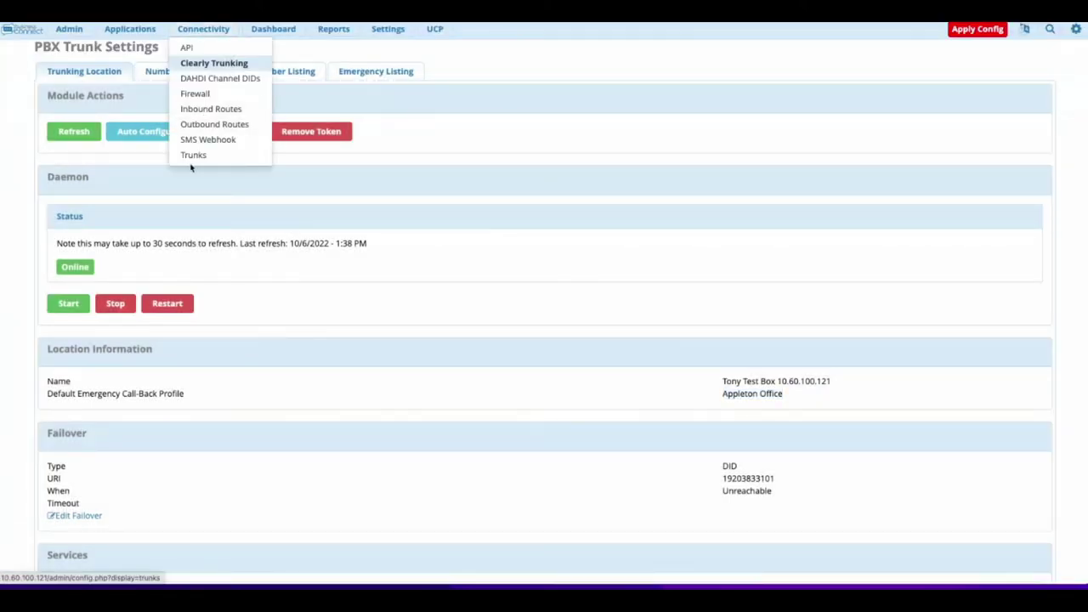
pyautogui.click(193, 158)
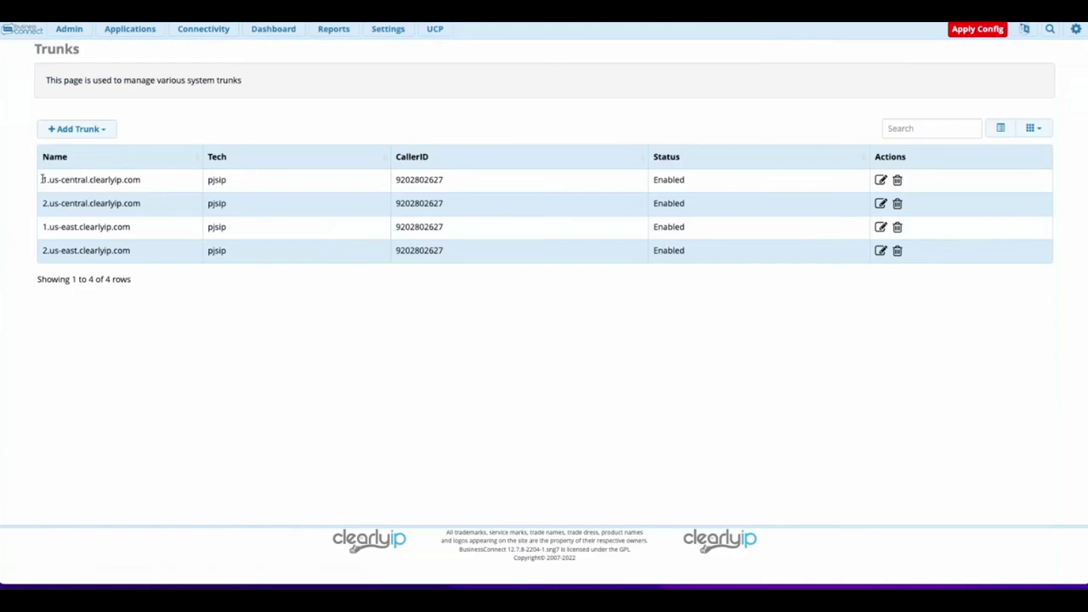
pyautogui.moveTo(44, 180); pyautogui.dragTo(135, 244)
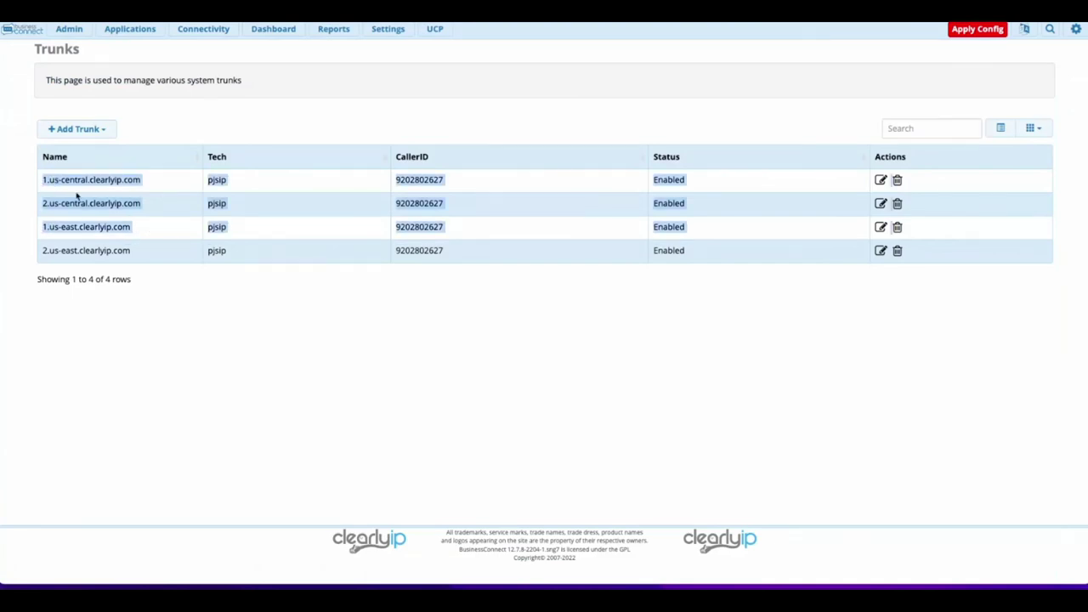
pyautogui.click(182, 301)
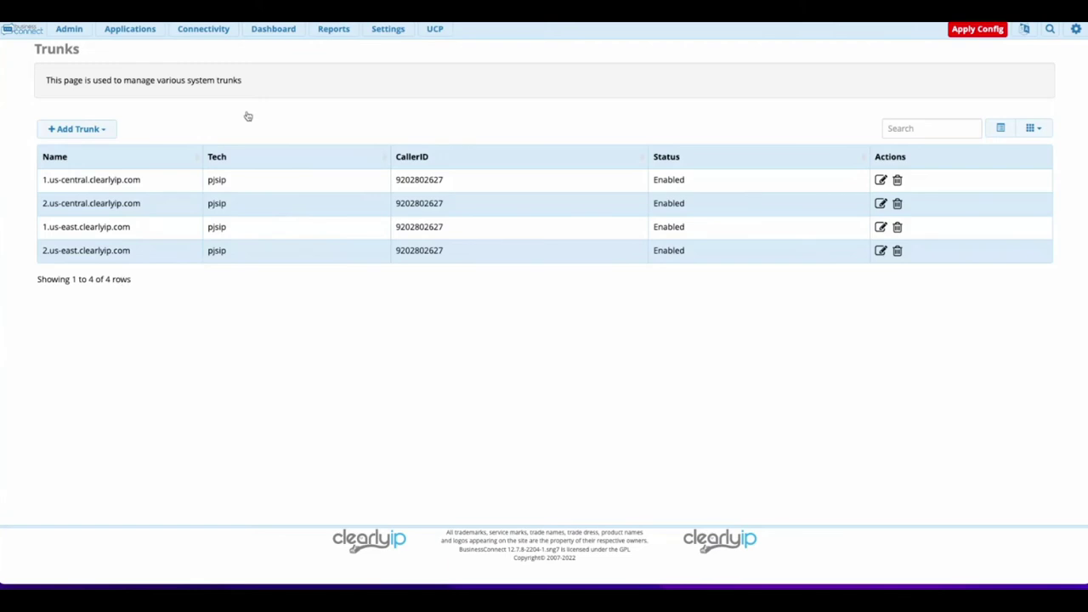
pyautogui.moveTo(218, 29)
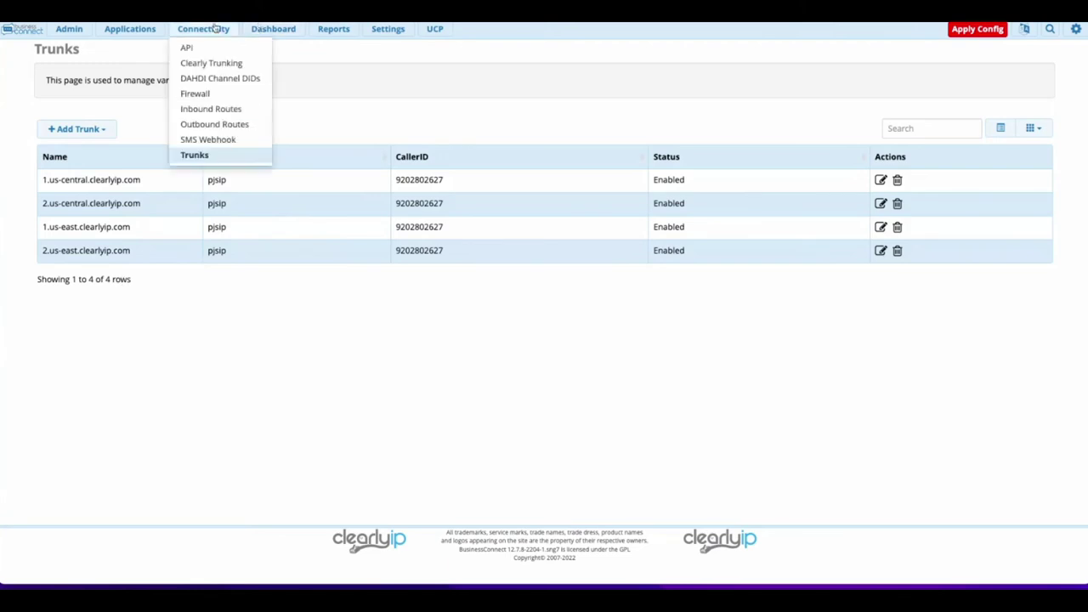
# Put Clearly Trunking Emergency first in outbound route order, check Inbound Routes, then return to Clearly Trunking.
pyautogui.click(216, 126)
pyautogui.moveTo(91, 185); pyautogui.dragTo(116, 207)
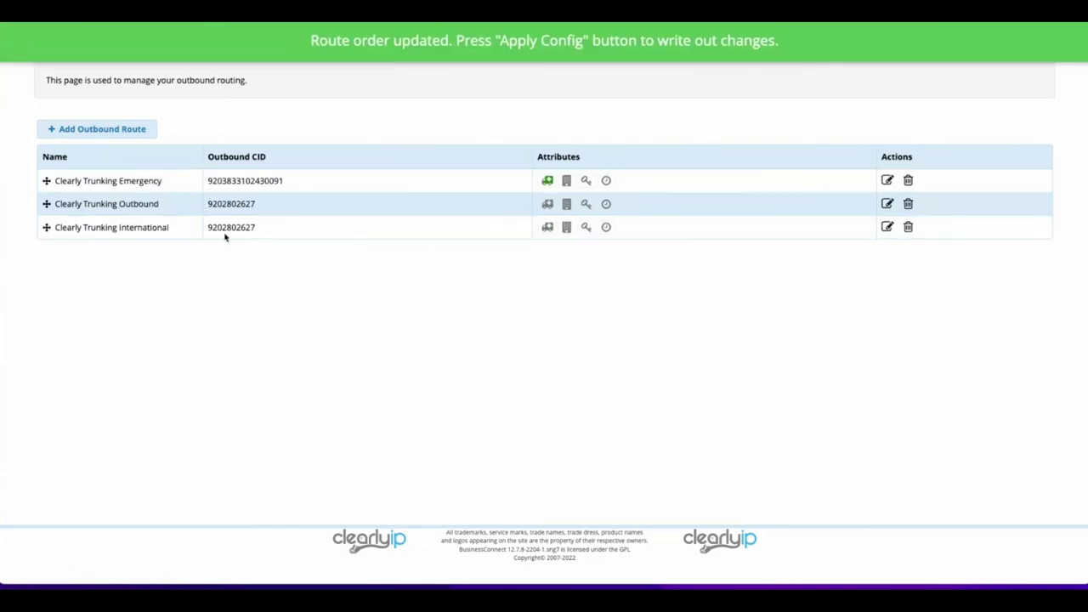
pyautogui.click(197, 32)
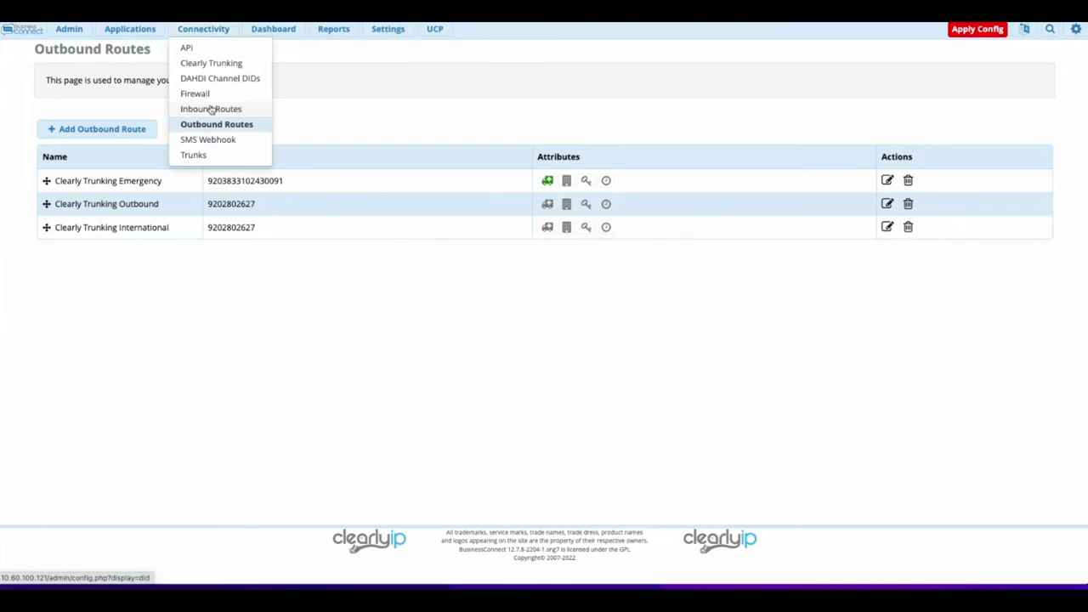
pyautogui.click(211, 111)
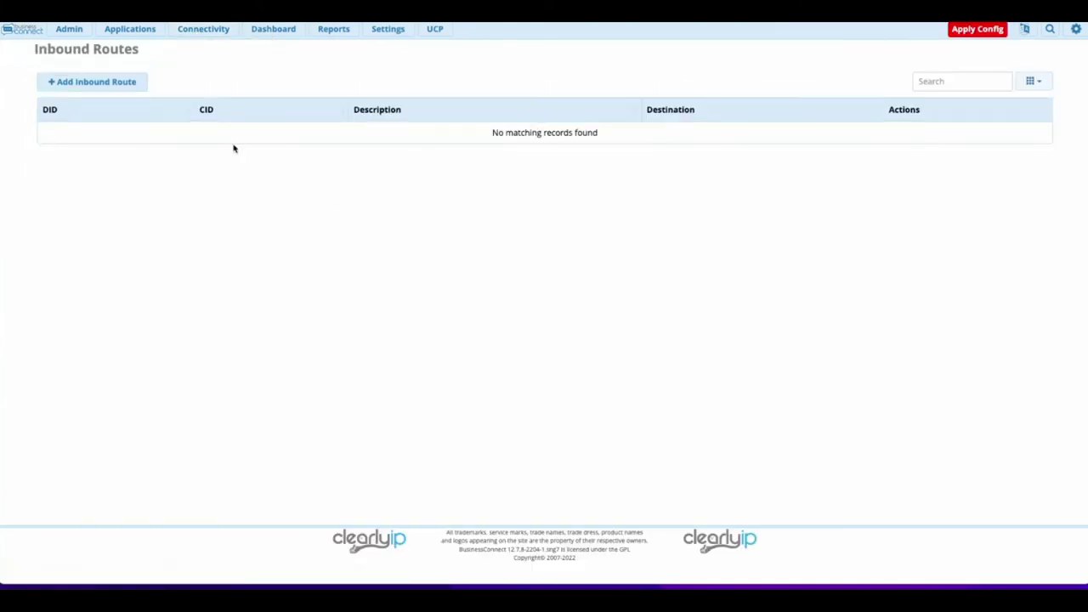
pyautogui.click(201, 30)
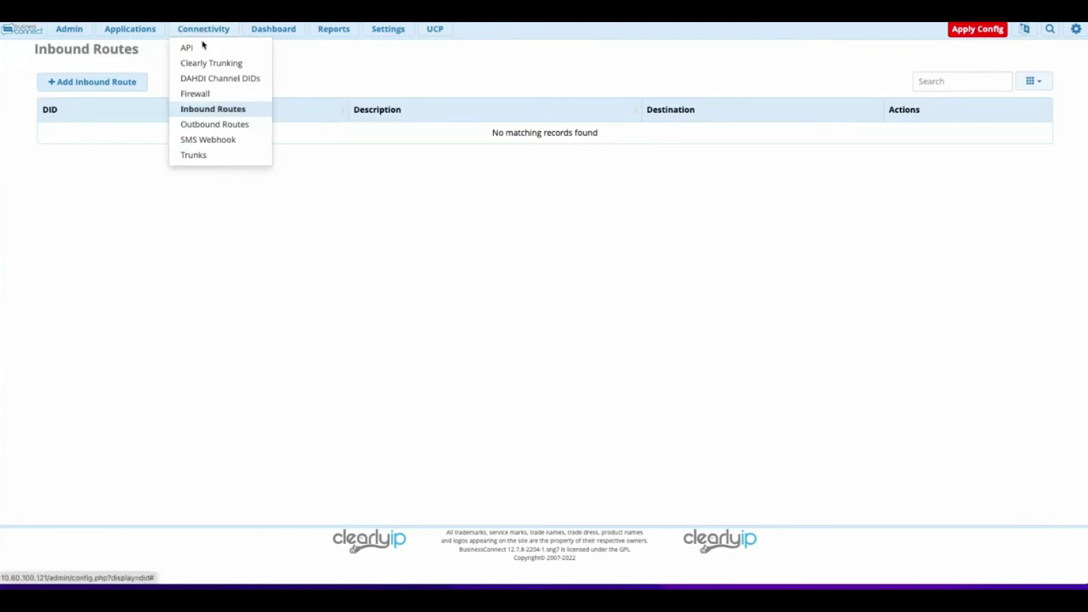
pyautogui.click(216, 68)
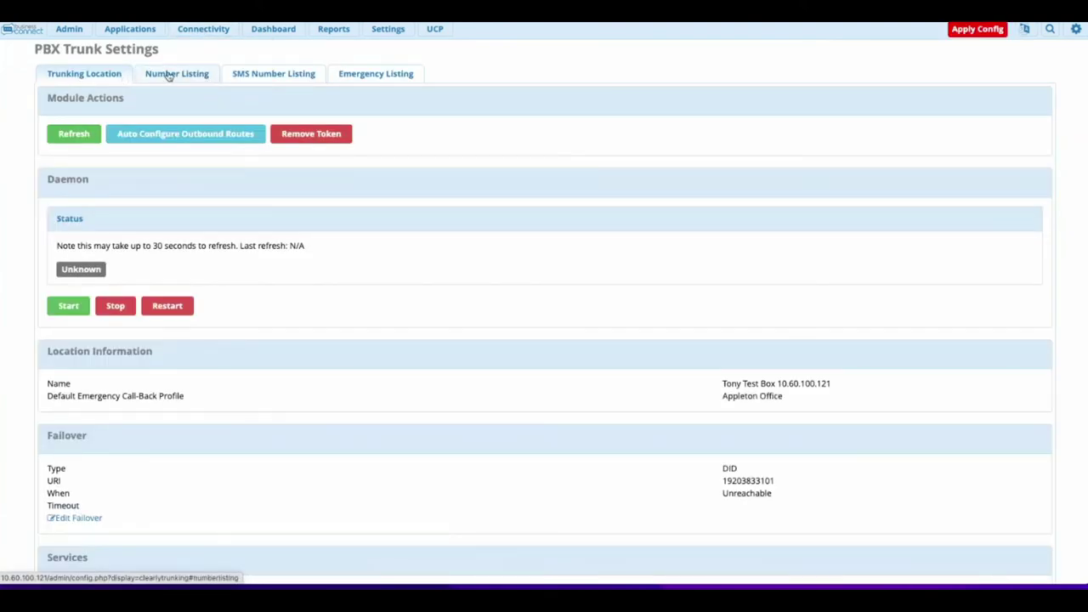
# Auto-create inbound routes for every unrouted trunk number and check them in Inbound Routes.
pyautogui.click(170, 74)
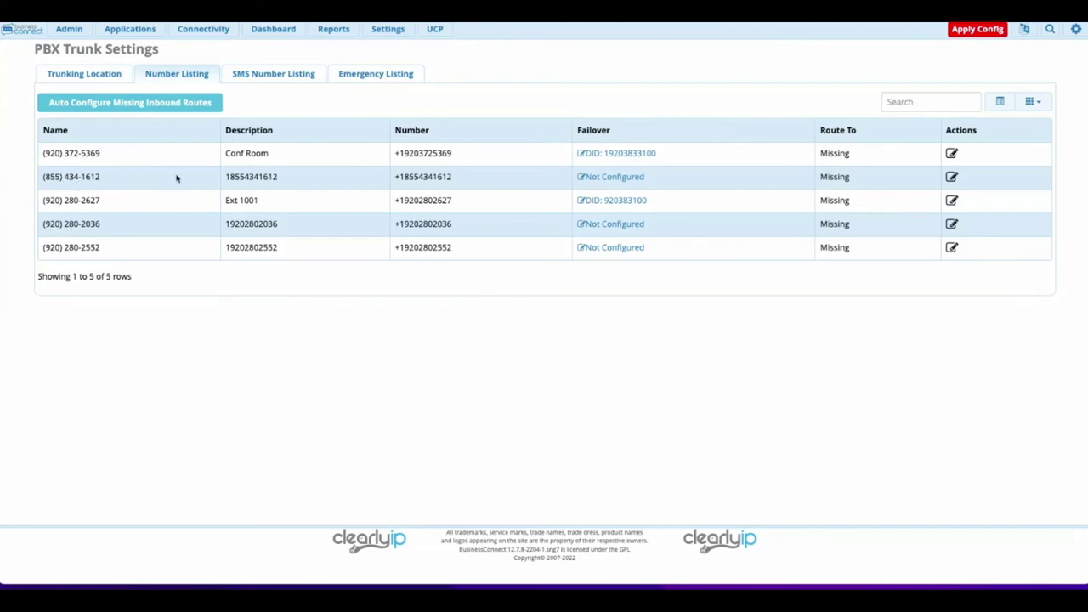
pyautogui.click(94, 104)
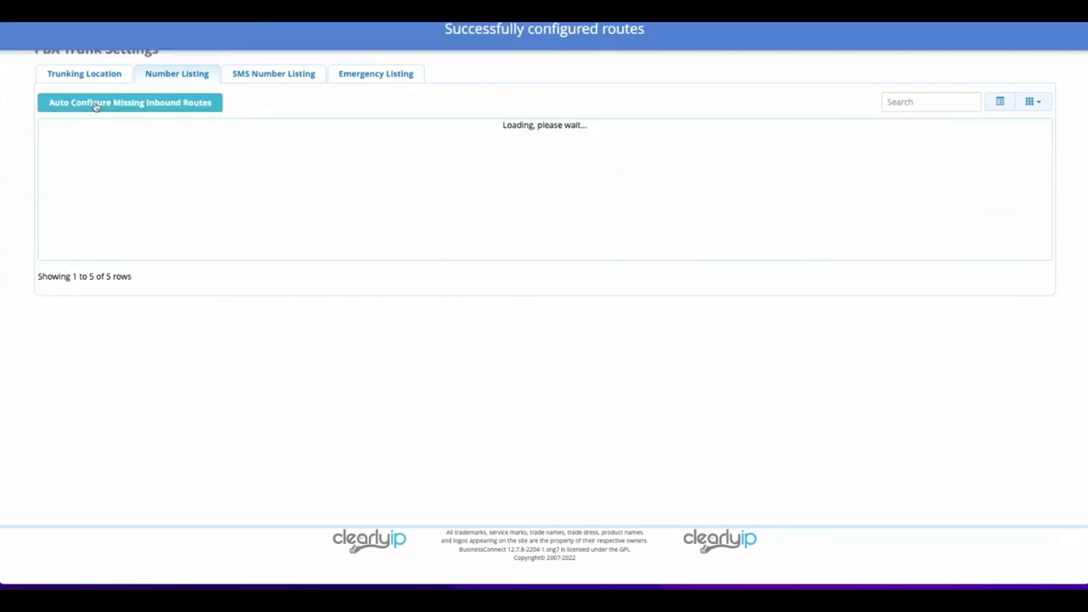
pyautogui.moveTo(183, 36)
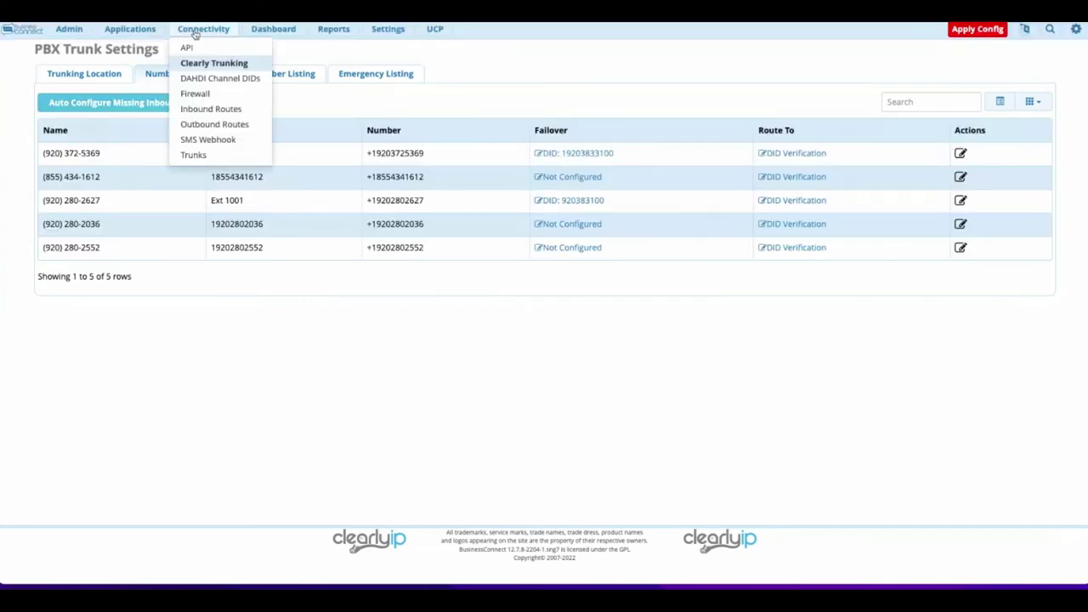
pyautogui.click(195, 113)
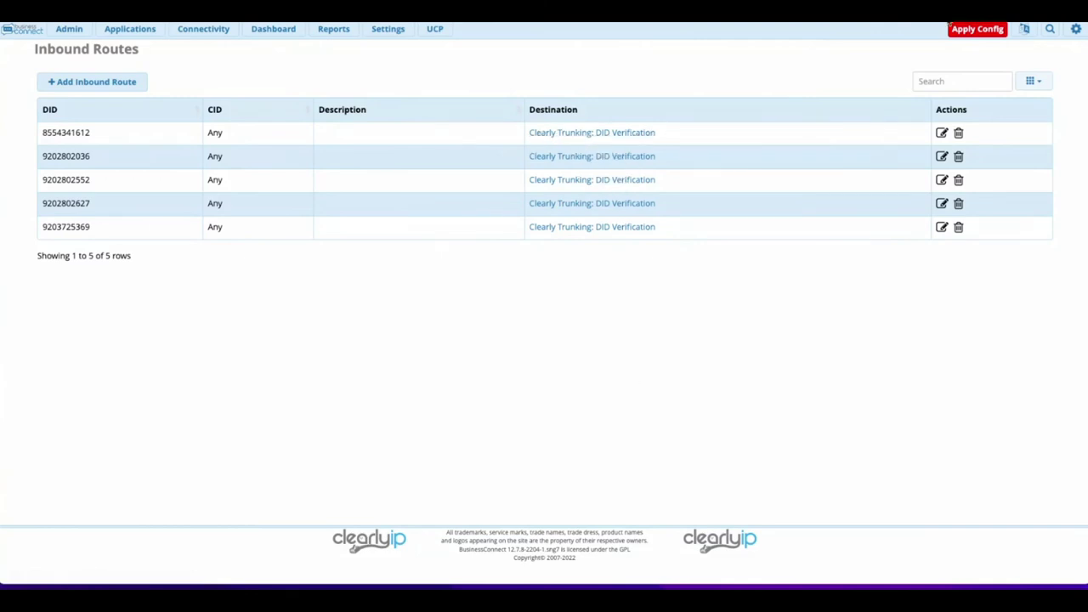
# Apply the pending trunk and route changes so the PBX reloads its configuration.
pyautogui.click(964, 34)
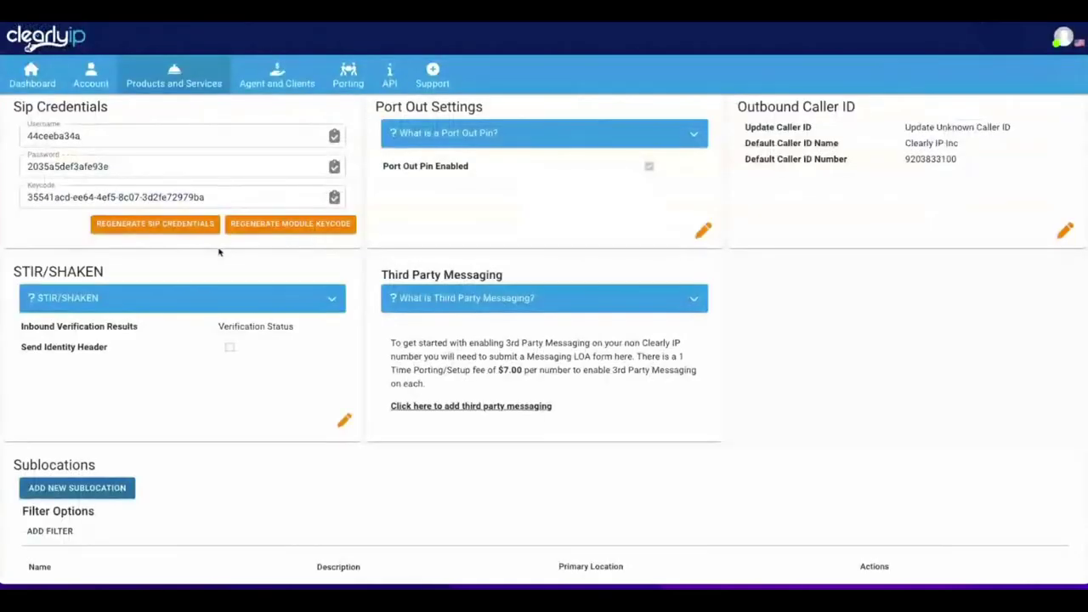
pyautogui.scroll(5, 225, 260)
pyautogui.scroll(2, 224, 259)
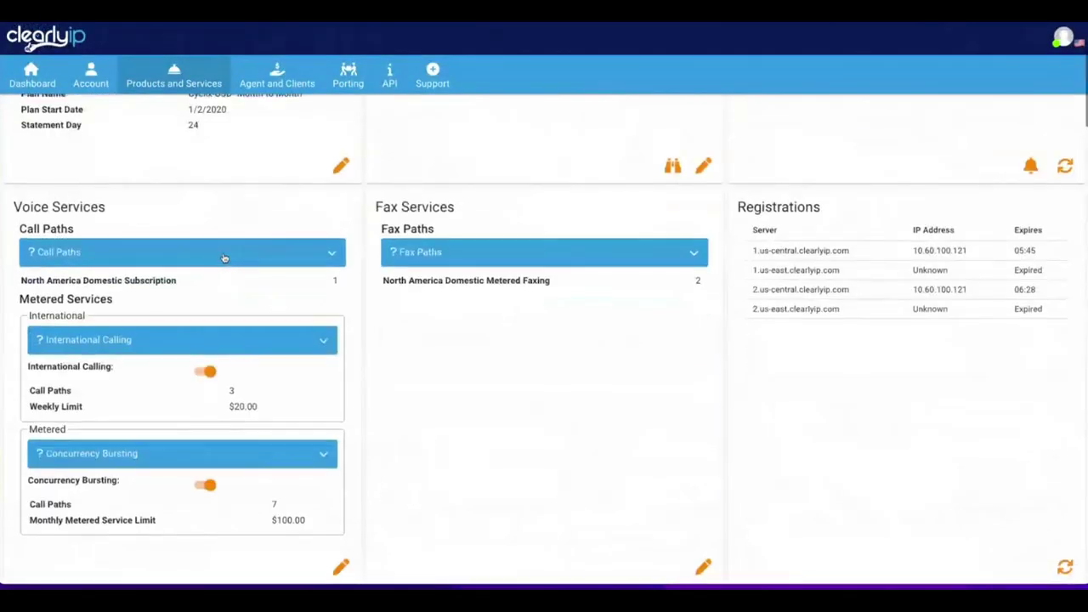
pyautogui.scroll(-1, 255, 268)
pyautogui.moveTo(270, 389); pyautogui.dragTo(294, 390)
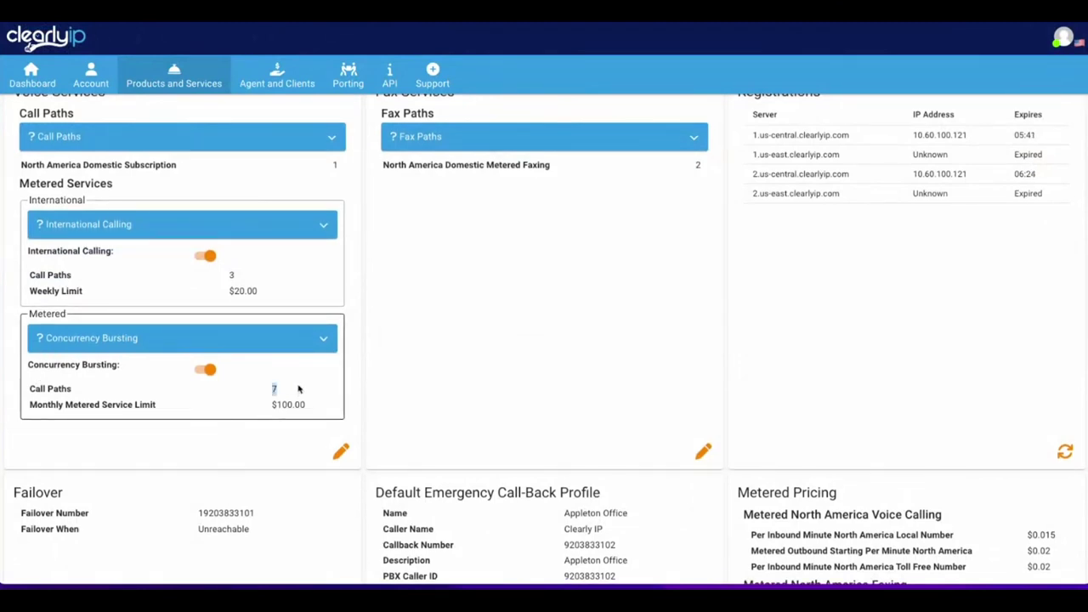
pyautogui.click(275, 403)
pyautogui.moveTo(274, 404); pyautogui.dragTo(308, 406)
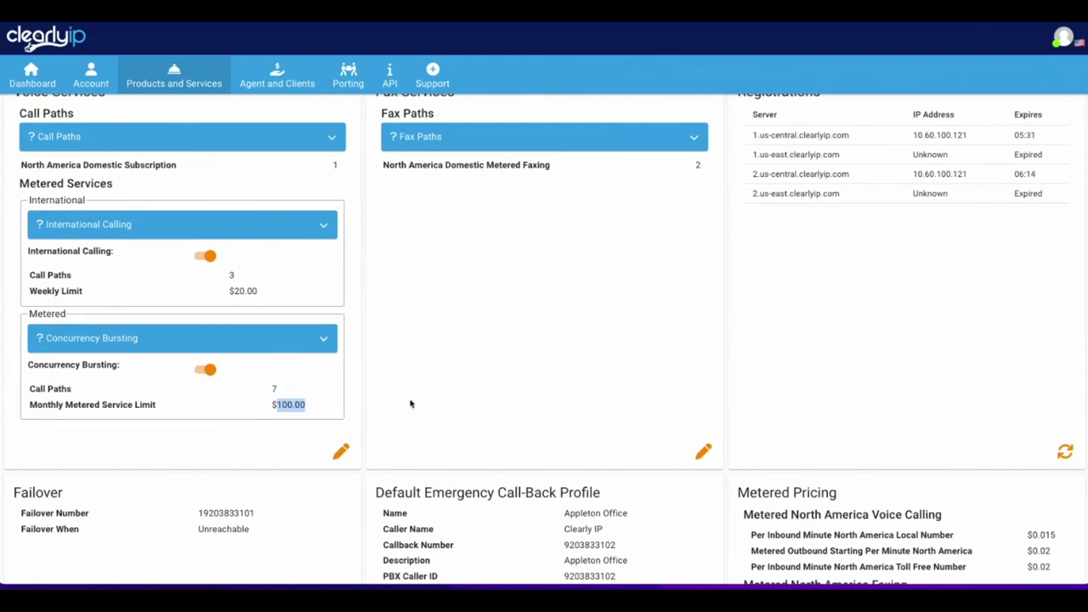
pyautogui.click(273, 389)
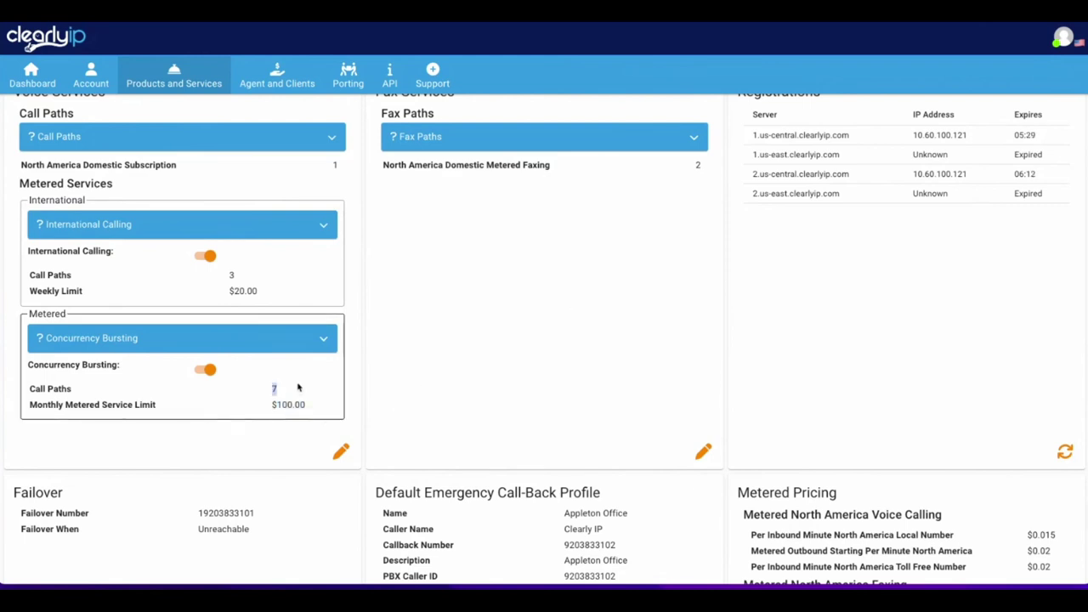
pyautogui.doubleClick(274, 387)
pyautogui.click(422, 412)
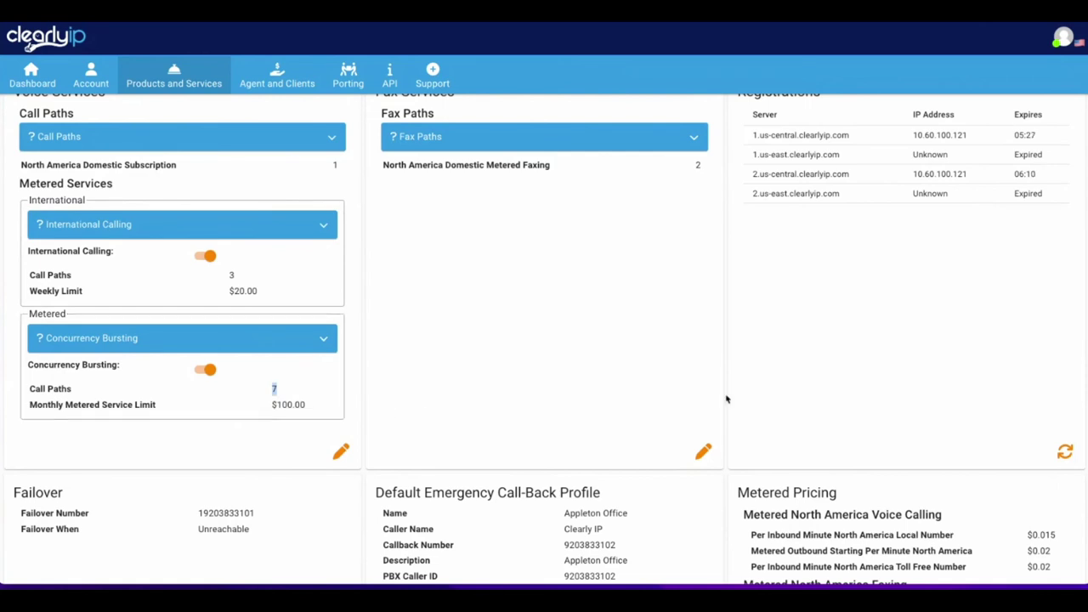
pyautogui.scroll(5, 727, 398)
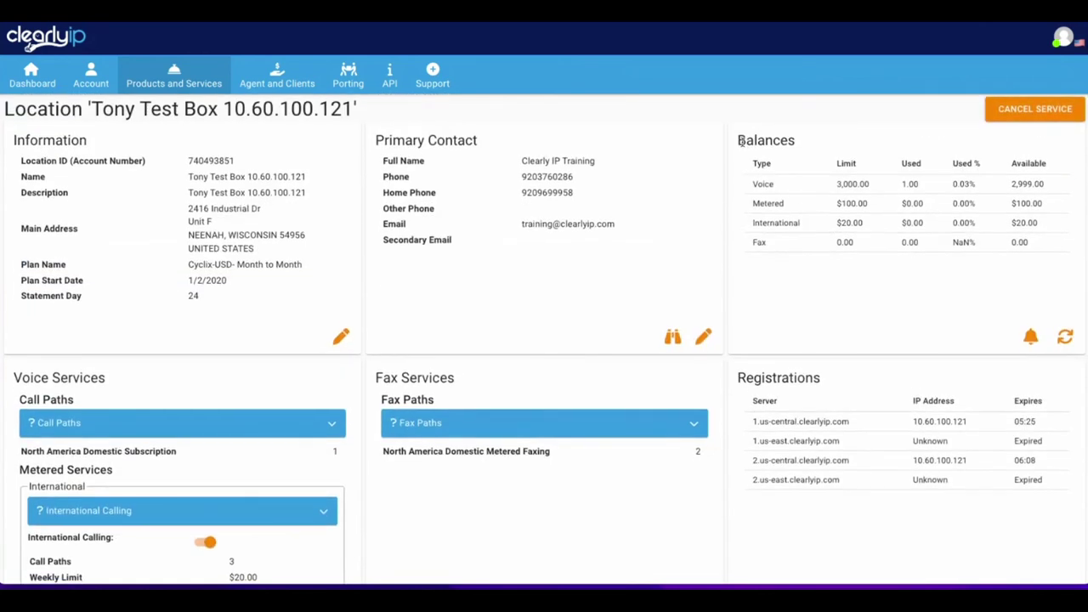
pyautogui.doubleClick(742, 141)
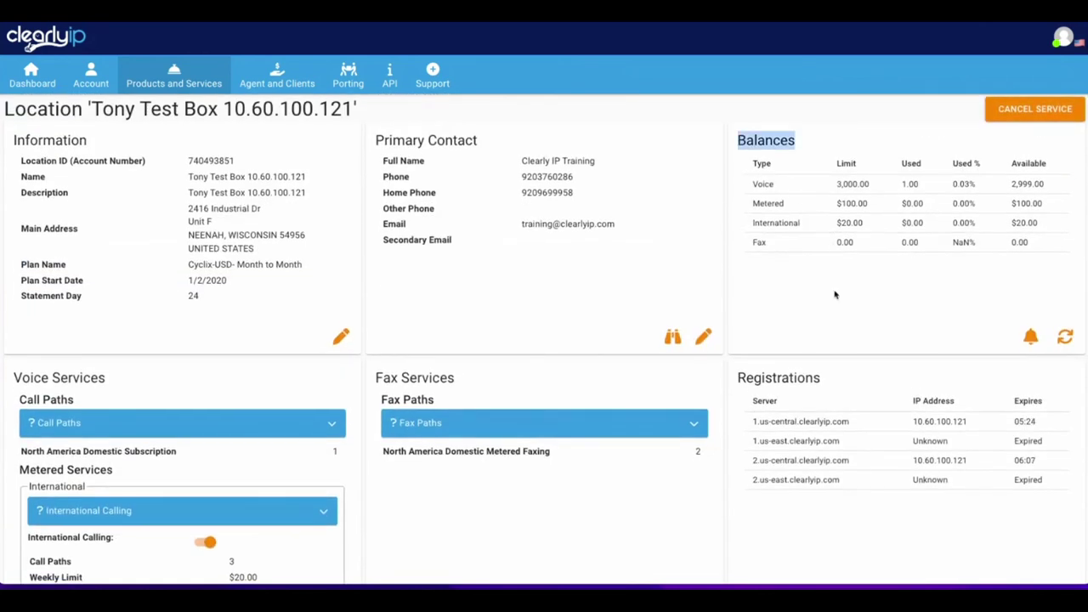
pyautogui.doubleClick(756, 205)
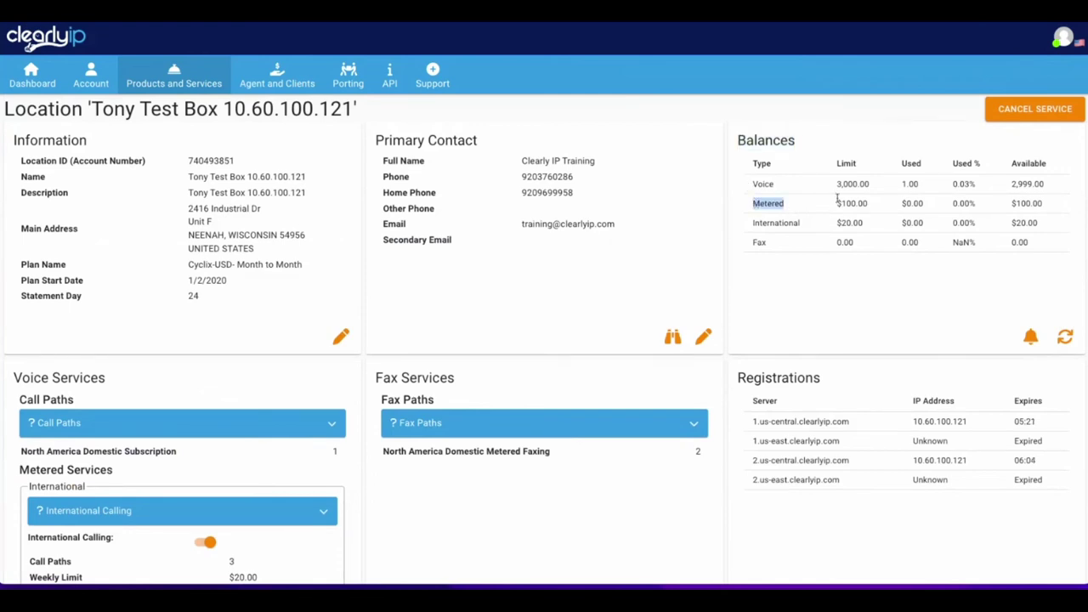
pyautogui.moveTo(845, 204); pyautogui.dragTo(925, 204)
pyautogui.moveTo(841, 222); pyautogui.dragTo(863, 222)
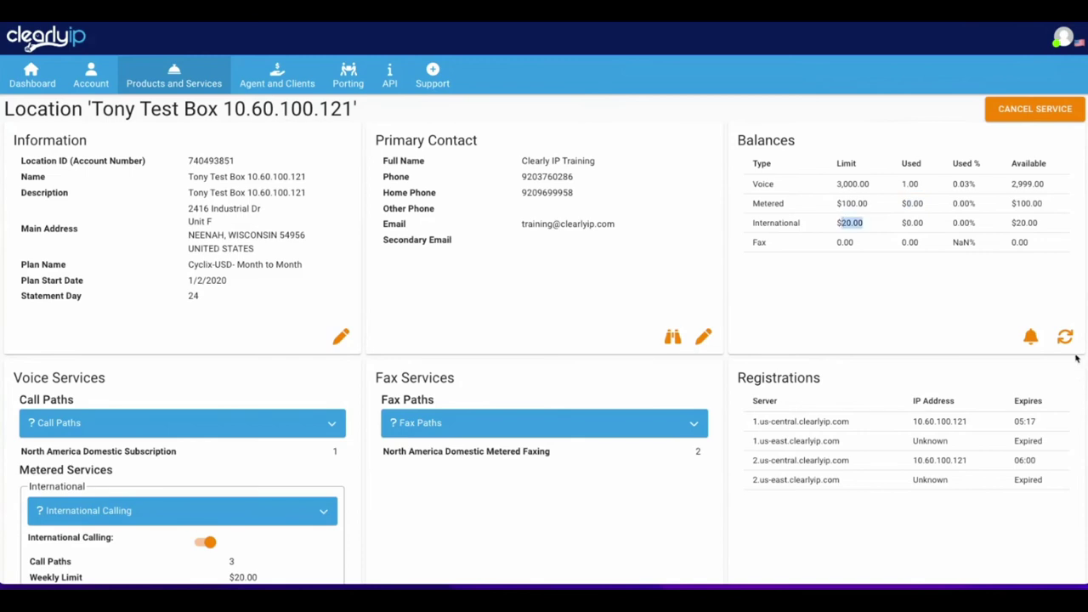
pyautogui.click(1066, 338)
pyautogui.scroll(-3, 551, 371)
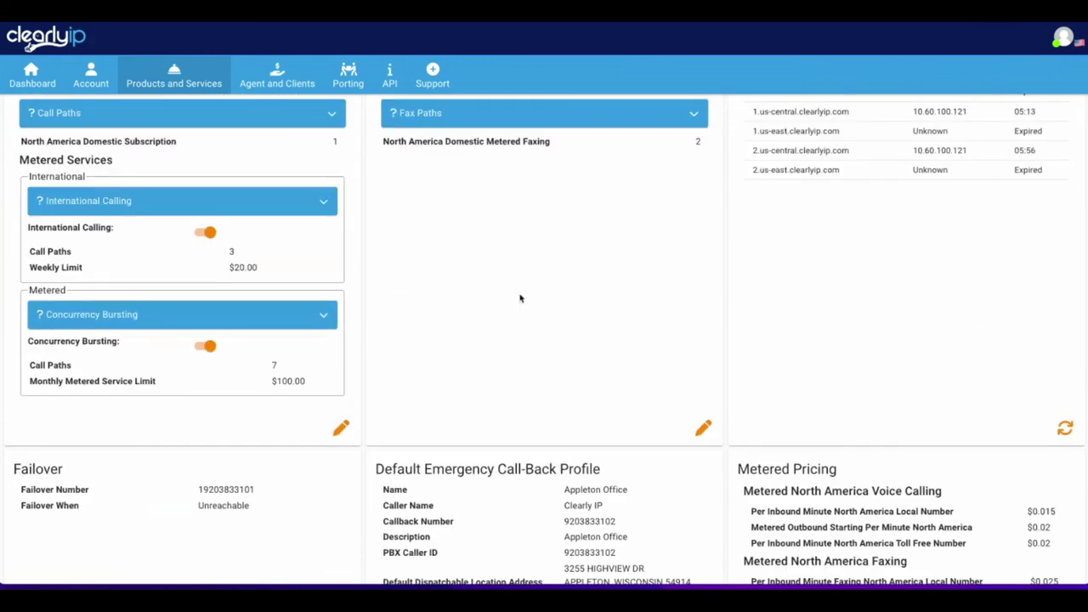
pyautogui.scroll(3, 520, 298)
pyautogui.moveTo(836, 223); pyautogui.dragTo(930, 224)
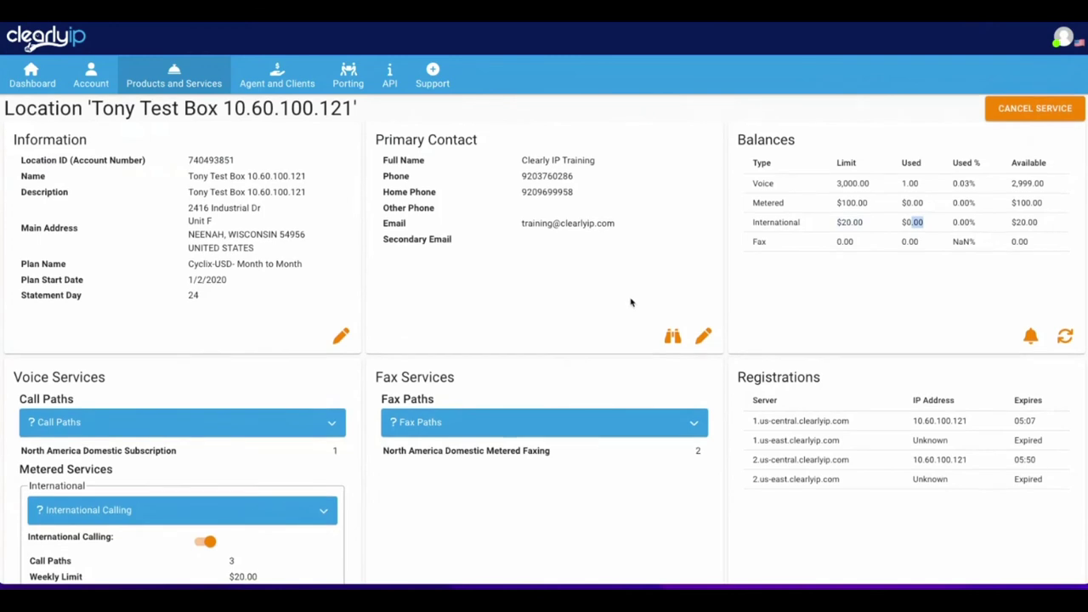
pyautogui.scroll(-2, 35, 379)
pyautogui.moveTo(30, 384); pyautogui.dragTo(275, 391)
pyautogui.moveTo(30, 498); pyautogui.dragTo(324, 506)
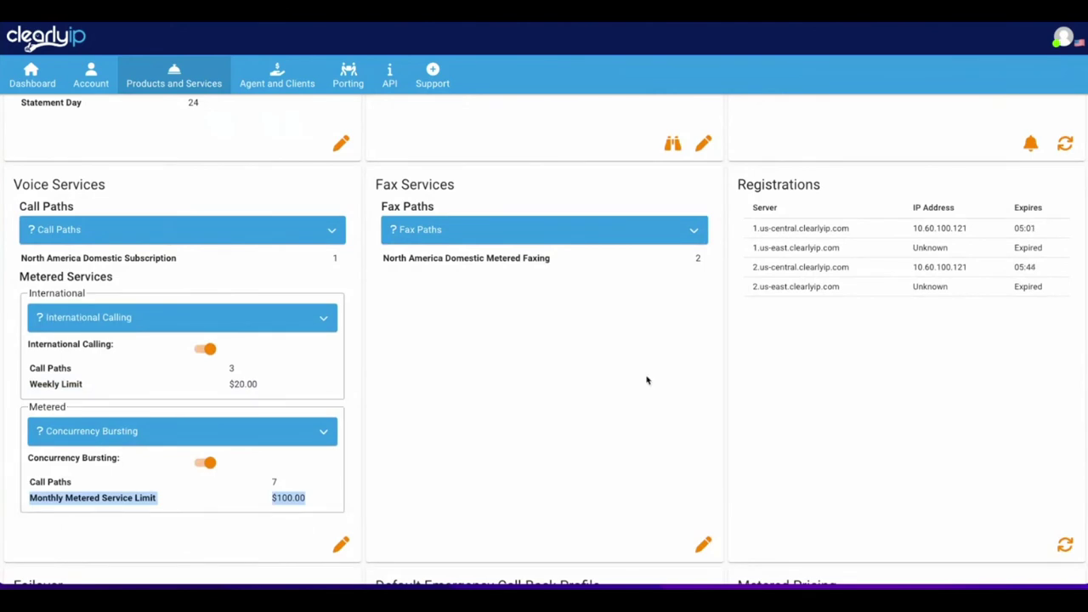
pyautogui.scroll(2, 649, 379)
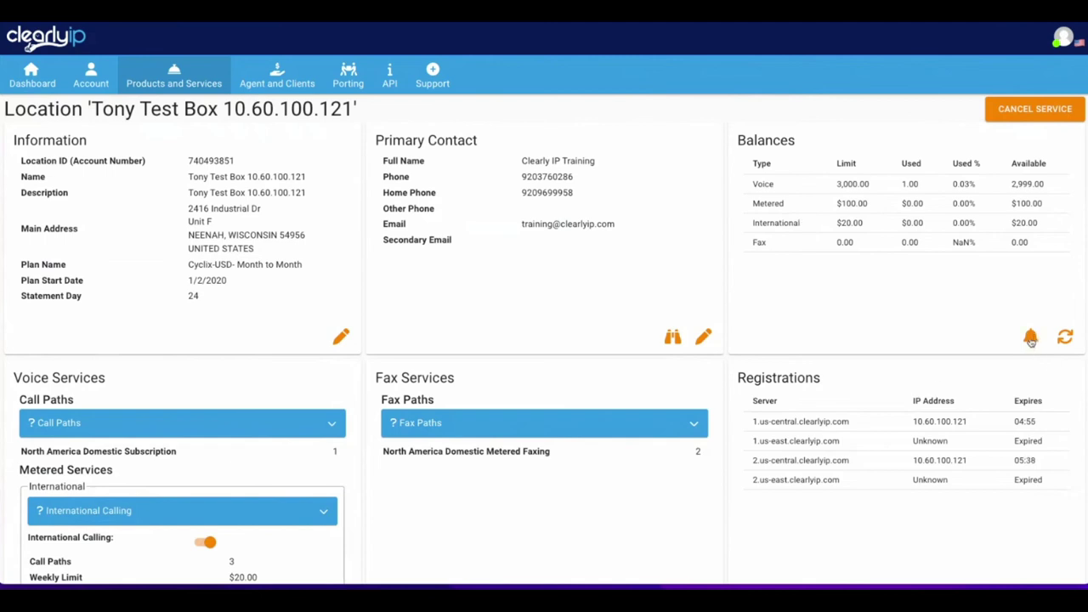
pyautogui.click(1030, 337)
pyautogui.click(235, 114)
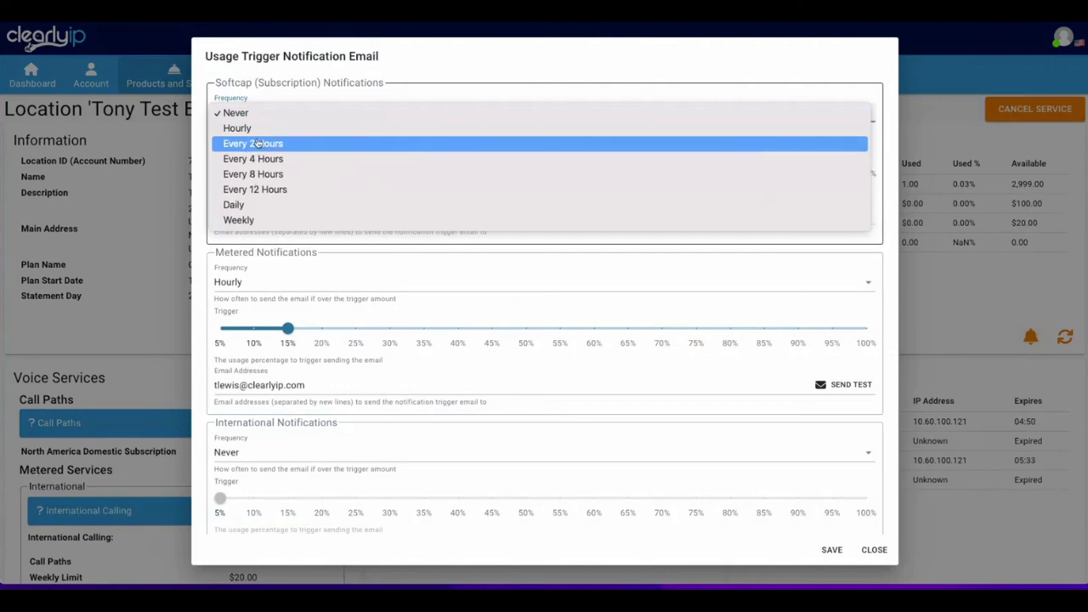
pyautogui.click(257, 145)
pyautogui.moveTo(221, 159); pyautogui.dragTo(215, 162)
pyautogui.click(244, 112)
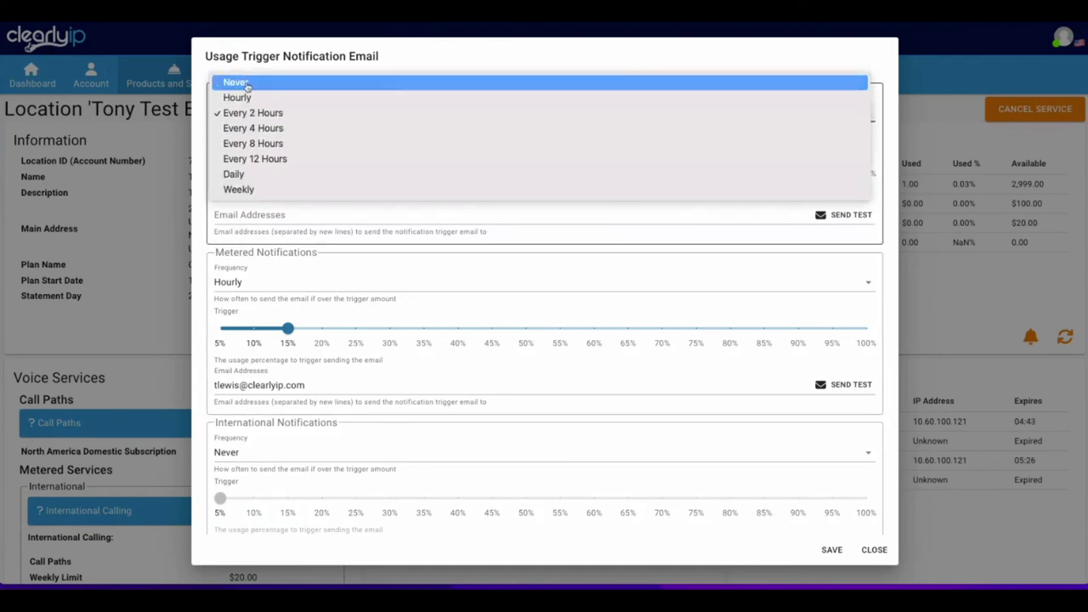
pyautogui.click(236, 82)
pyautogui.scroll(-2, 251, 147)
pyautogui.moveTo(289, 160); pyautogui.dragTo(746, 165)
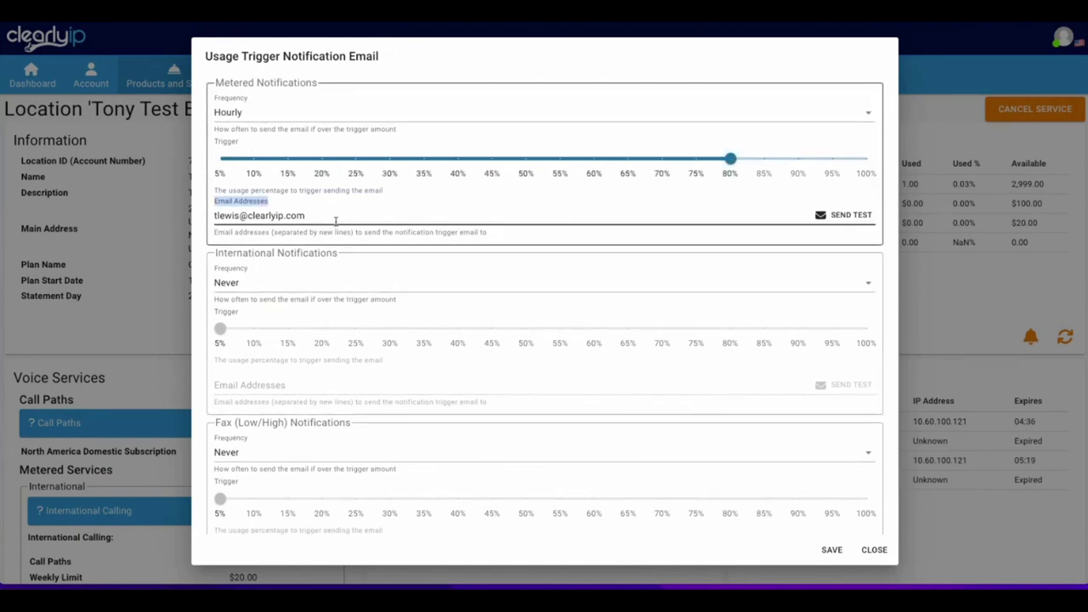
pyautogui.moveTo(337, 220); pyautogui.dragTo(165, 216)
pyautogui.click(246, 111)
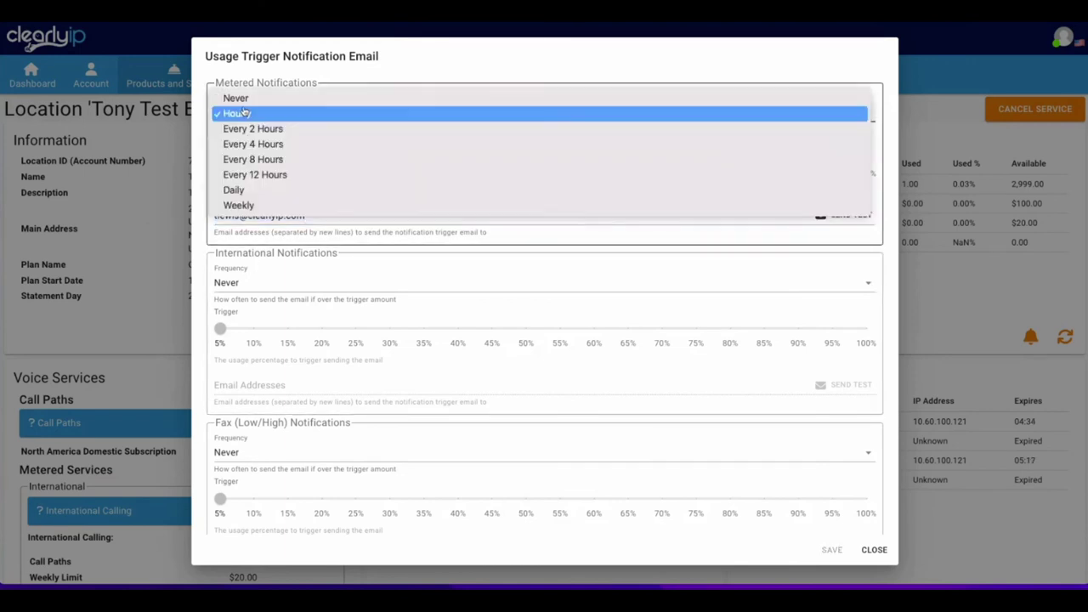
pyautogui.click(238, 190)
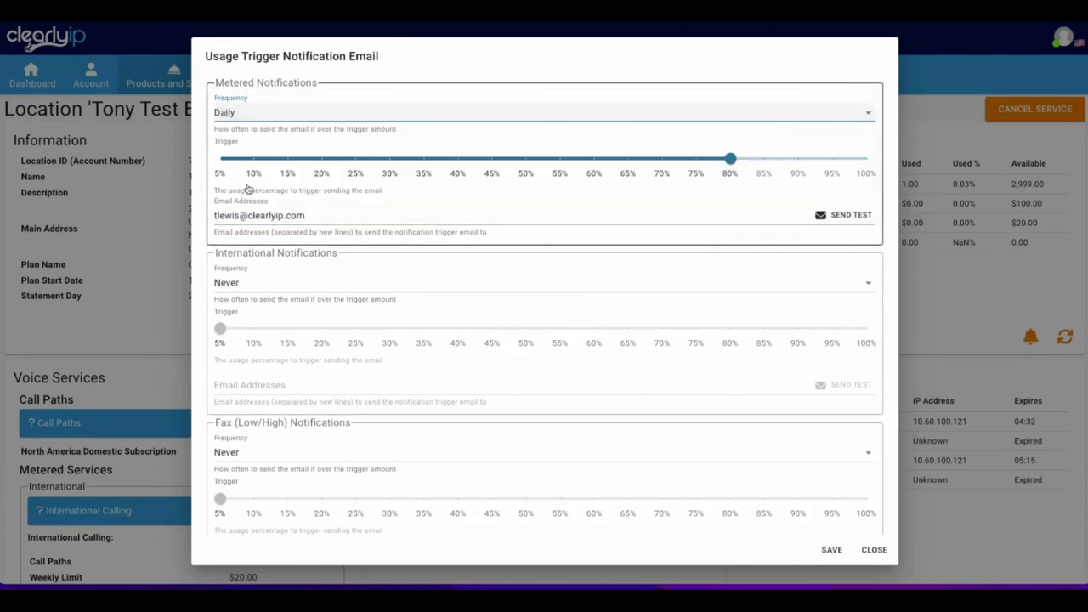
pyautogui.click(244, 287)
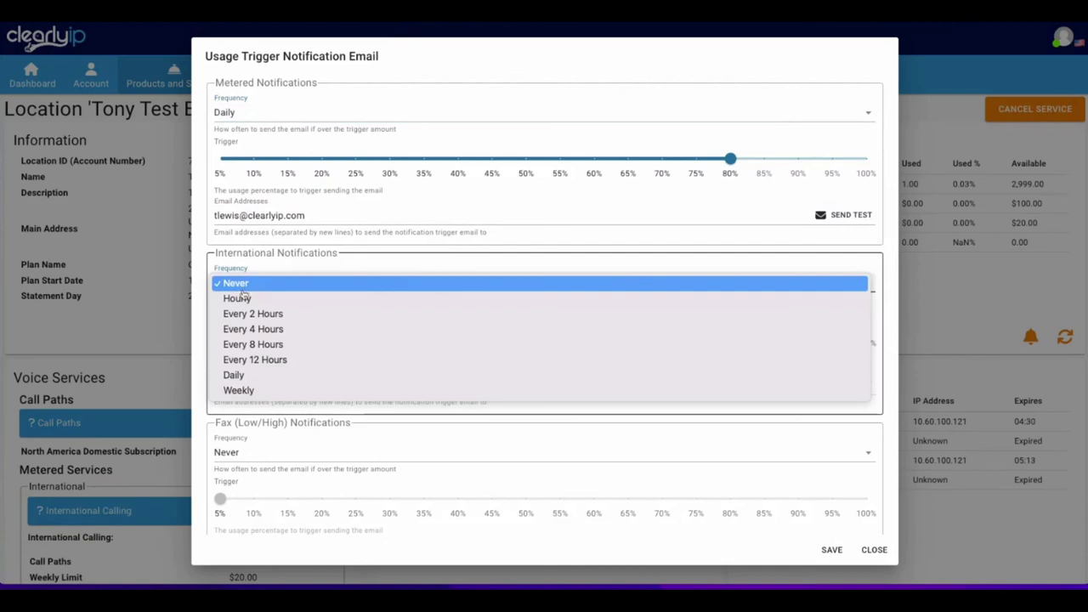
pyautogui.click(261, 299)
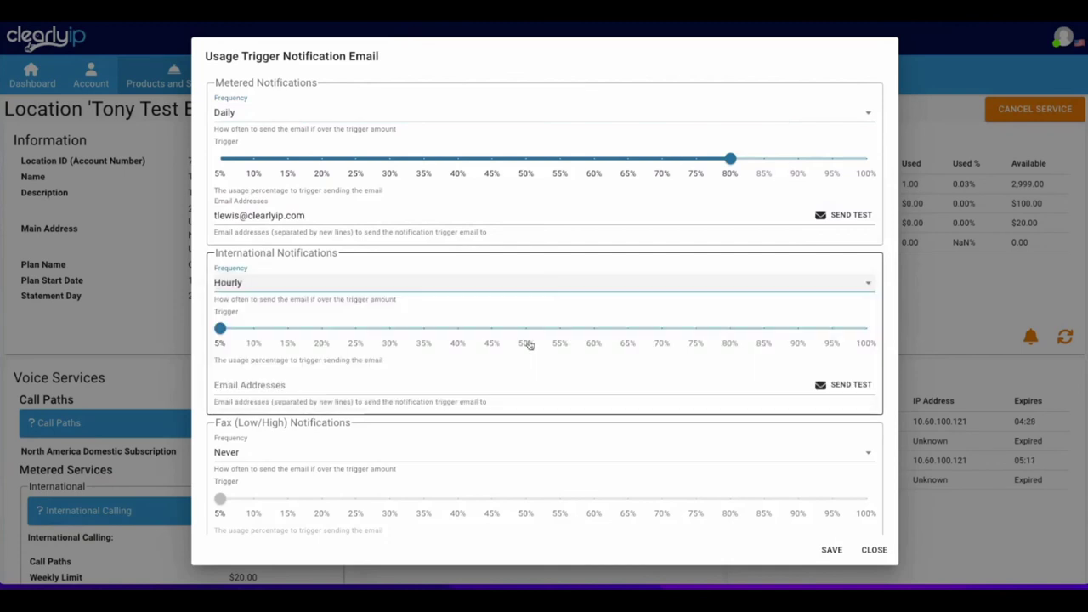
pyautogui.moveTo(220, 329); pyautogui.dragTo(731, 330)
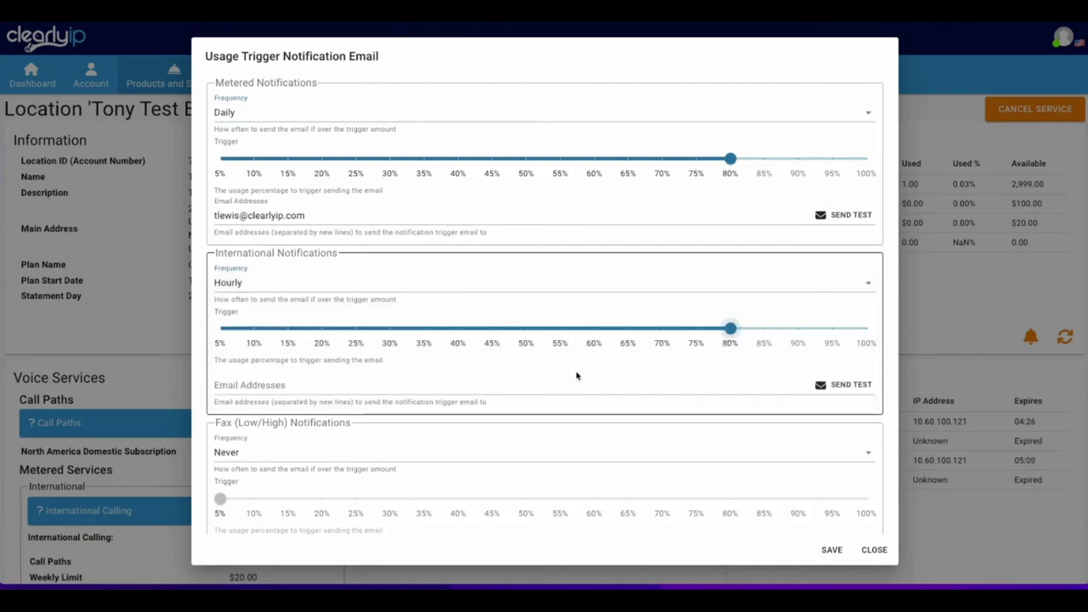
pyautogui.click(281, 385)
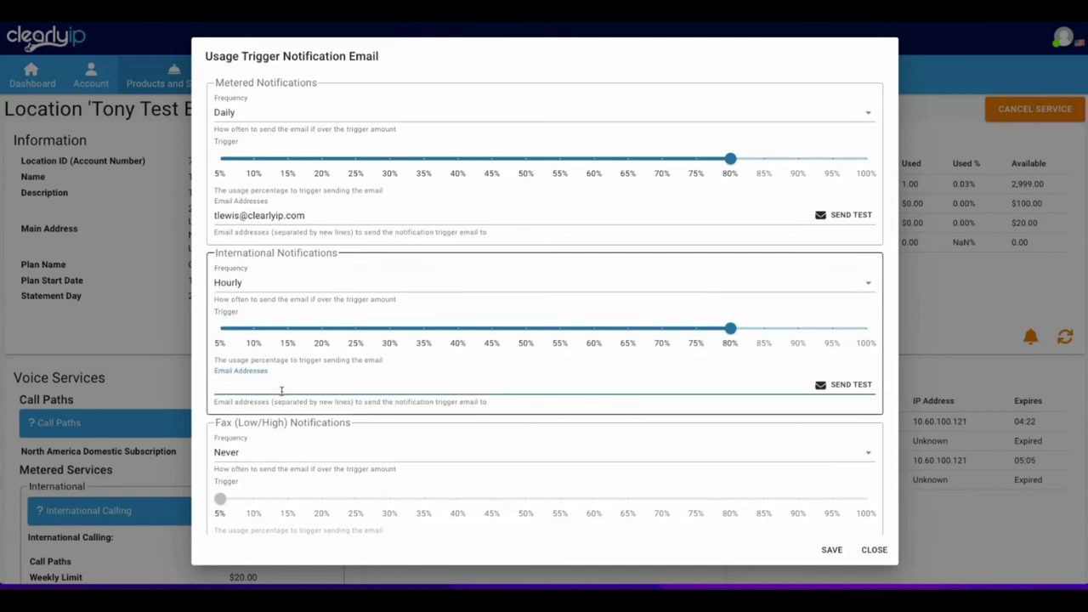
pyautogui.click(874, 550)
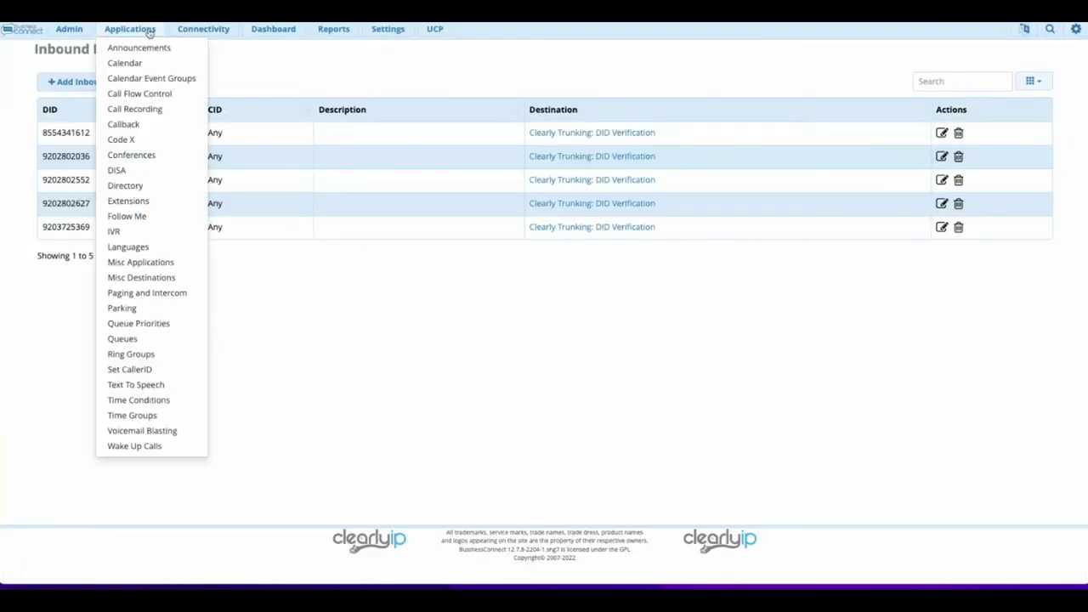
# Open the Clearly Trunking Outbound route for editing from the Outbound Routes list.
pyautogui.moveTo(219, 46)
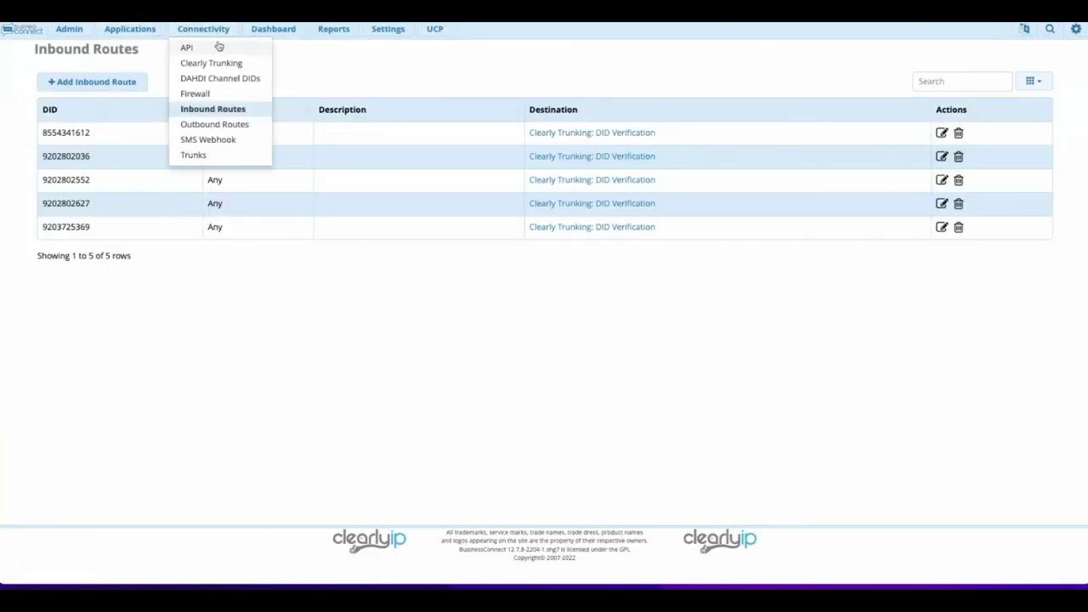
pyautogui.click(205, 127)
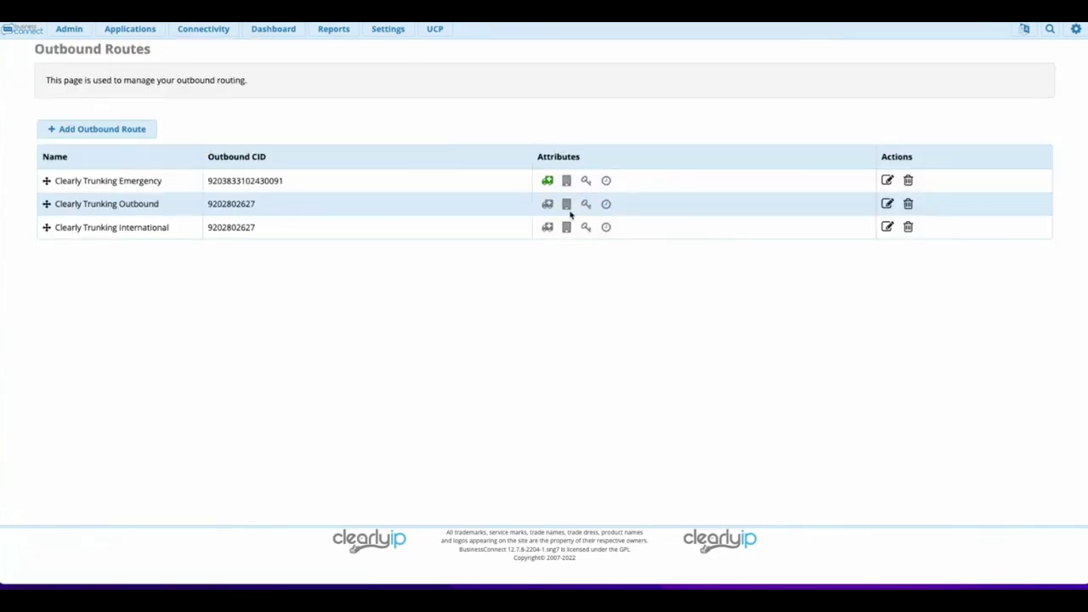
pyautogui.click(888, 205)
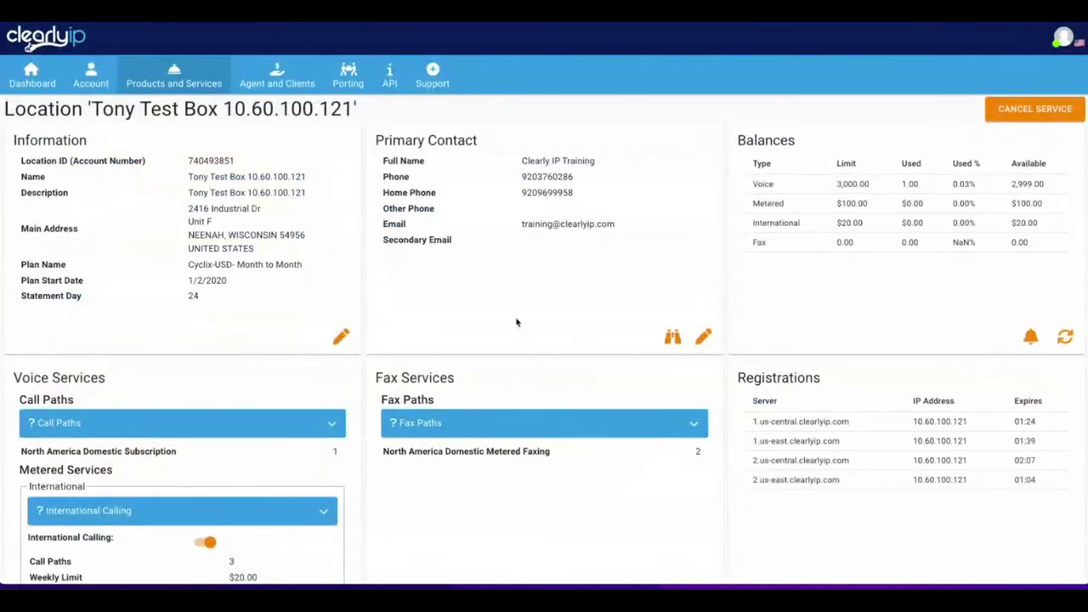
pyautogui.scroll(-4, 517, 320)
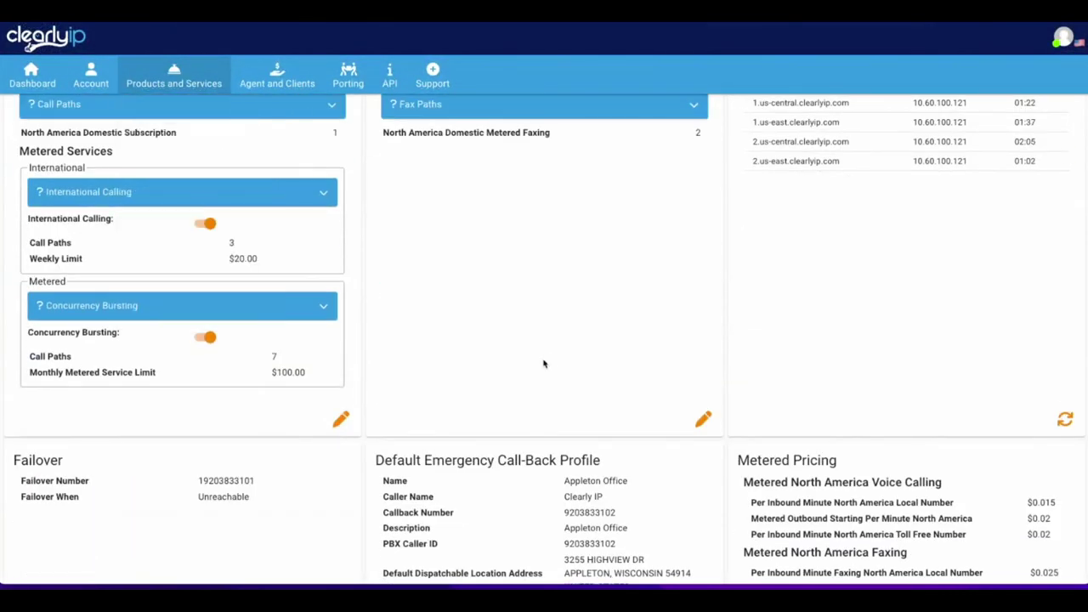
pyautogui.scroll(-2, 545, 362)
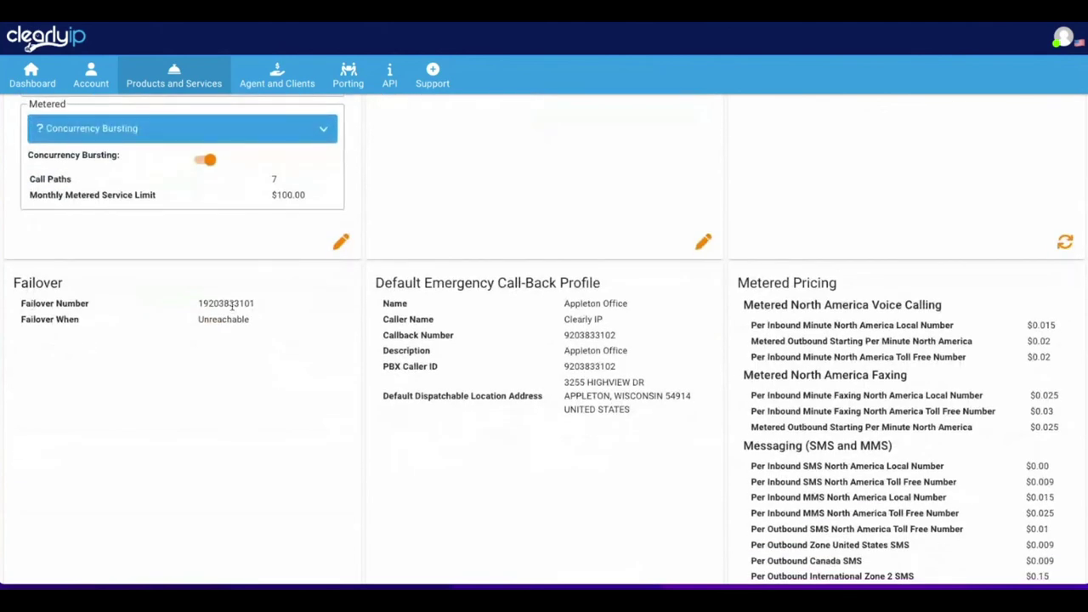
pyautogui.scroll(-1, 238, 340)
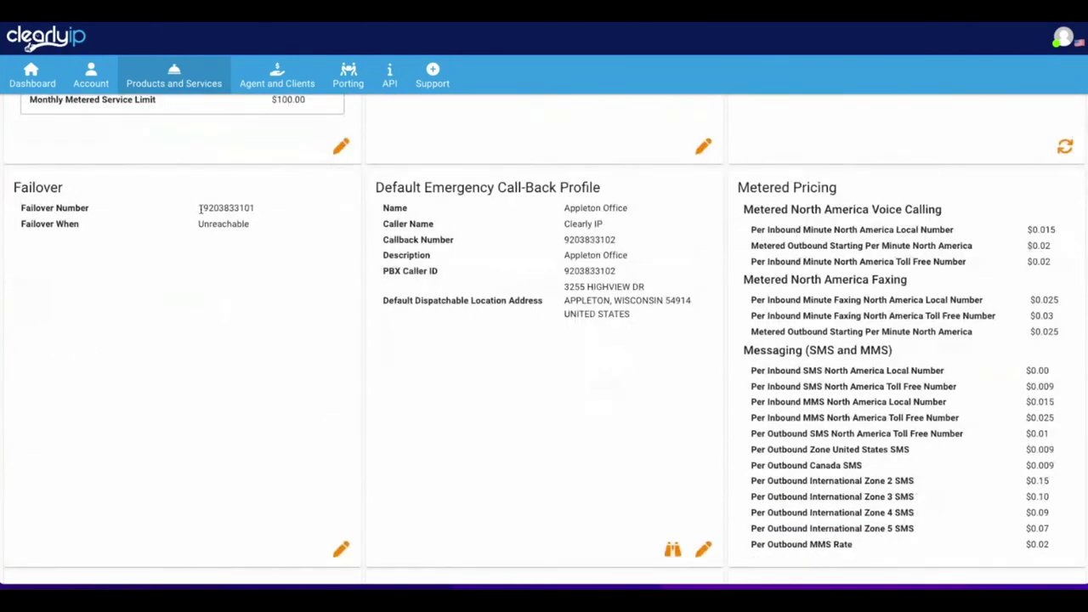
pyautogui.moveTo(205, 207); pyautogui.dragTo(264, 214)
pyautogui.moveTo(194, 227); pyautogui.dragTo(265, 231)
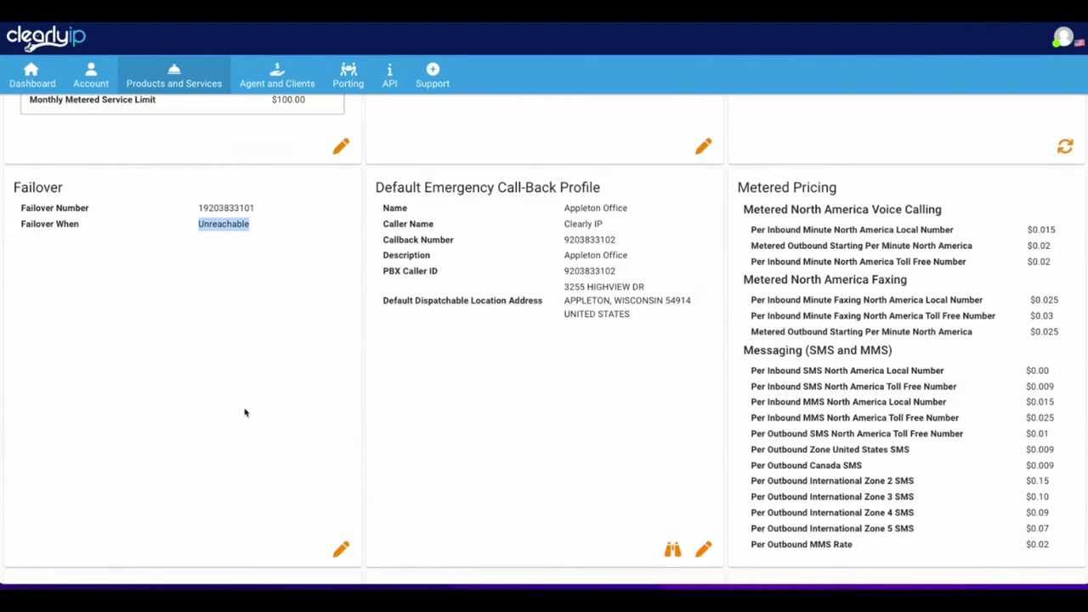
pyautogui.click(341, 549)
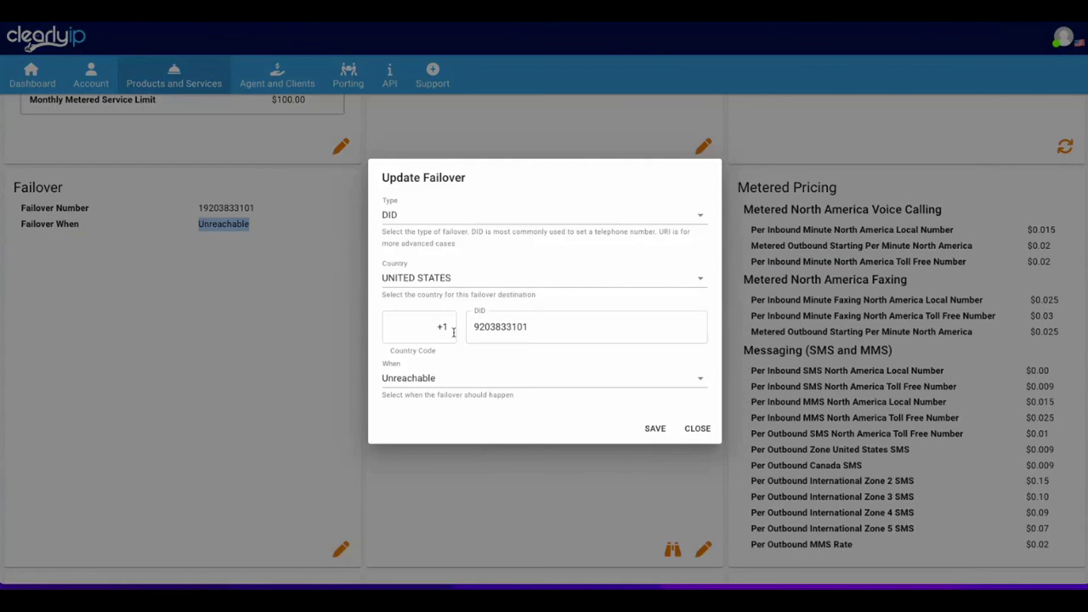
pyautogui.click(407, 214)
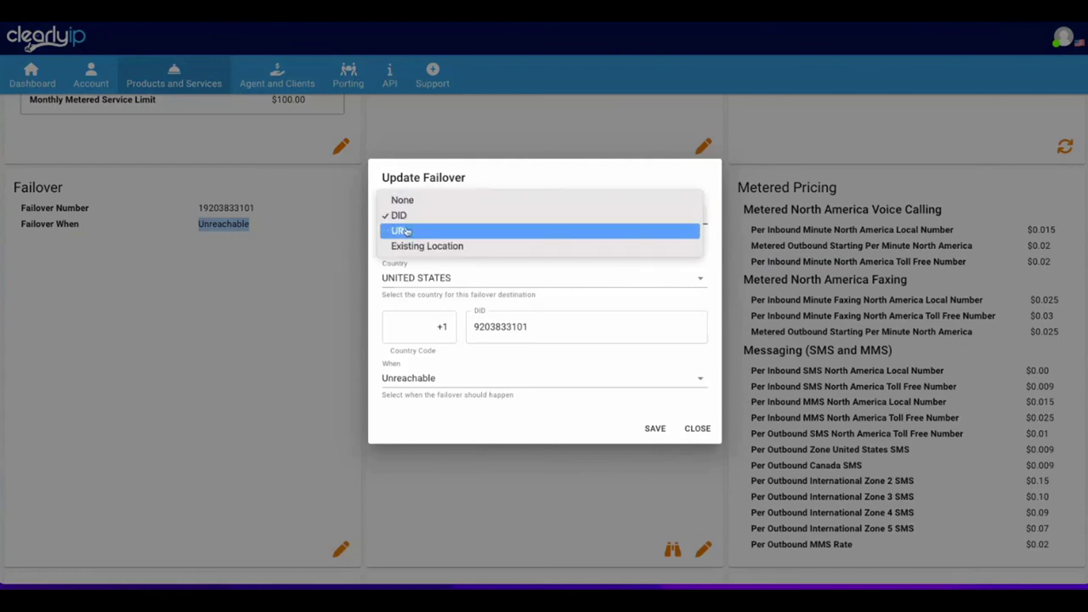
pyautogui.click(406, 222)
pyautogui.click(399, 296)
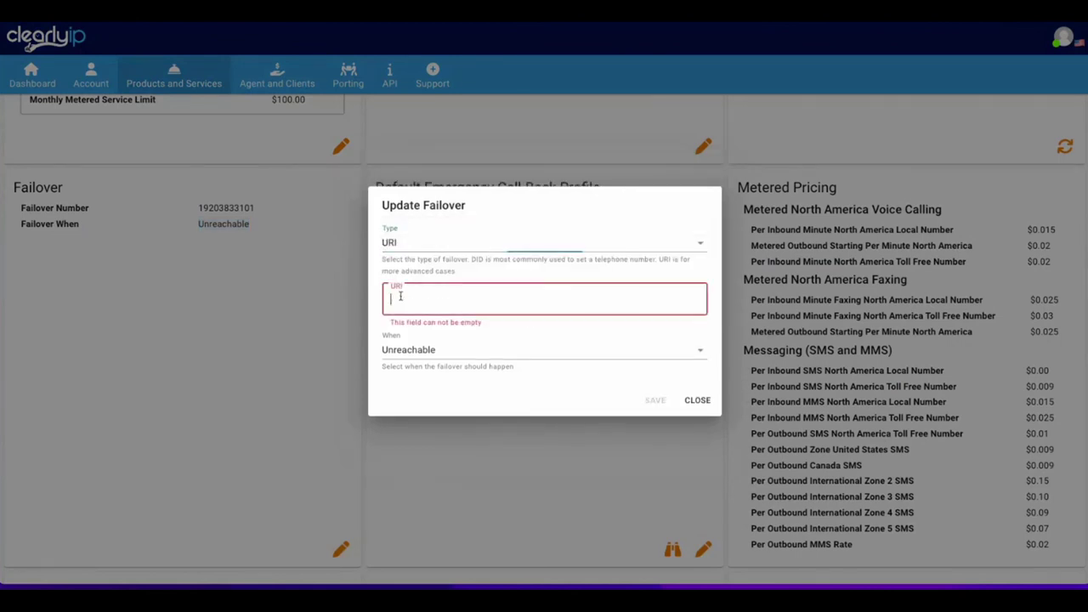
pyautogui.write('sip://')
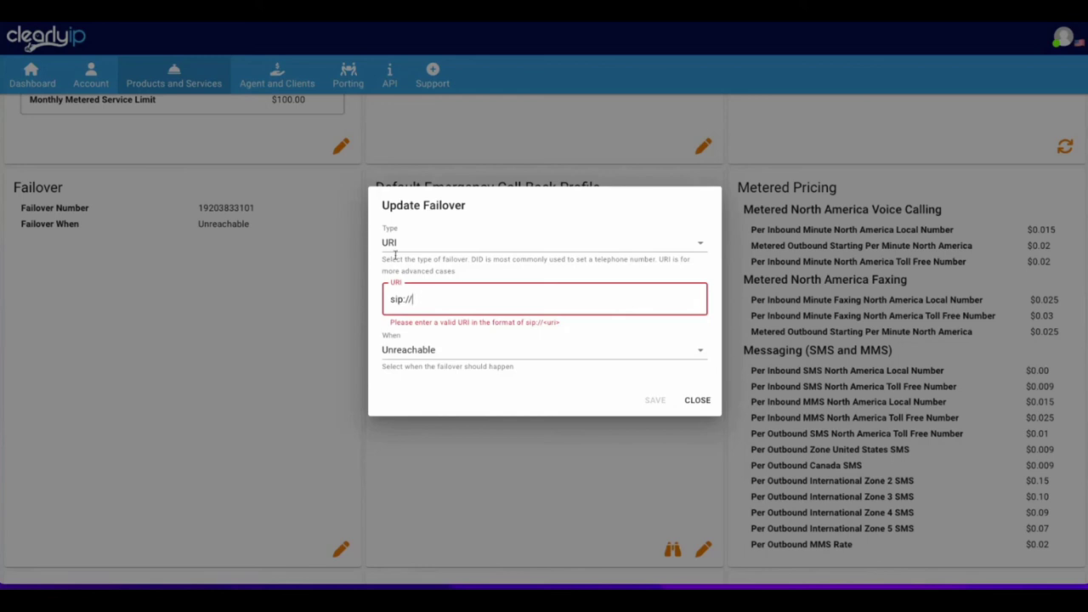
pyautogui.click(420, 353)
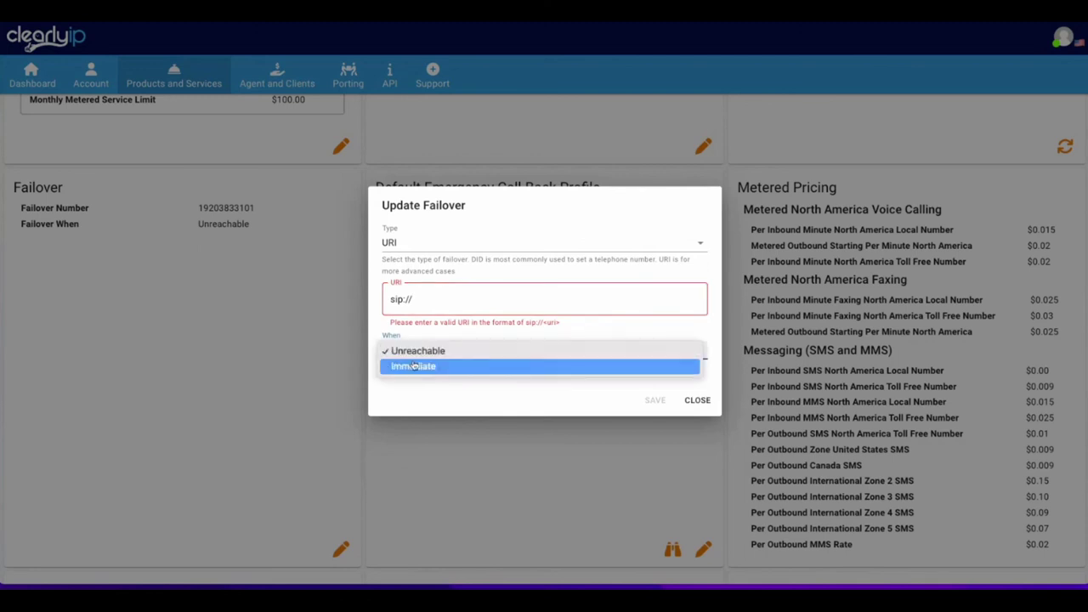
pyautogui.click(413, 367)
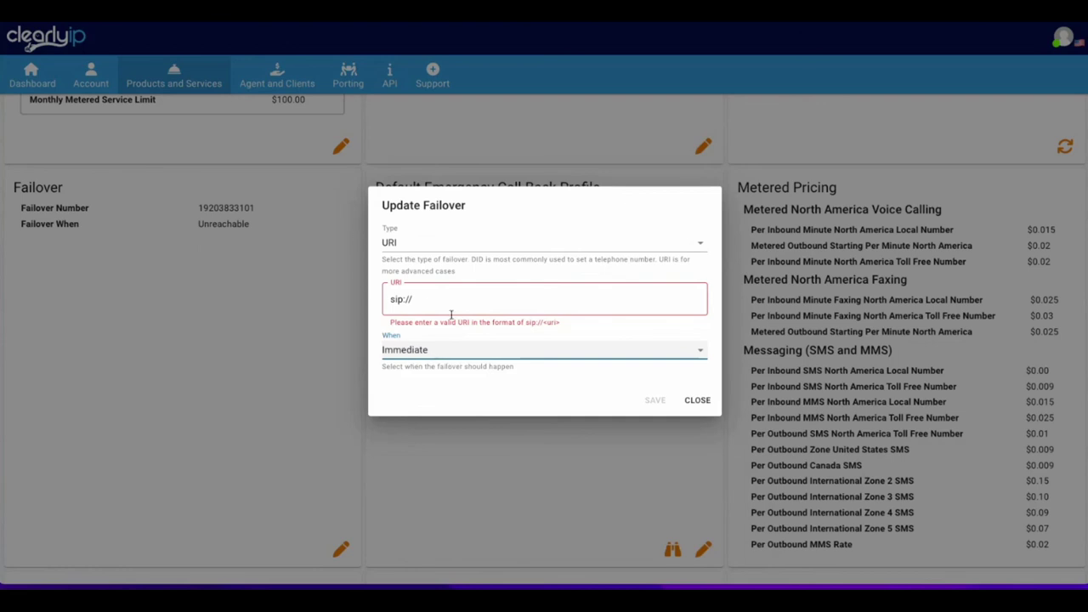
pyautogui.click(698, 400)
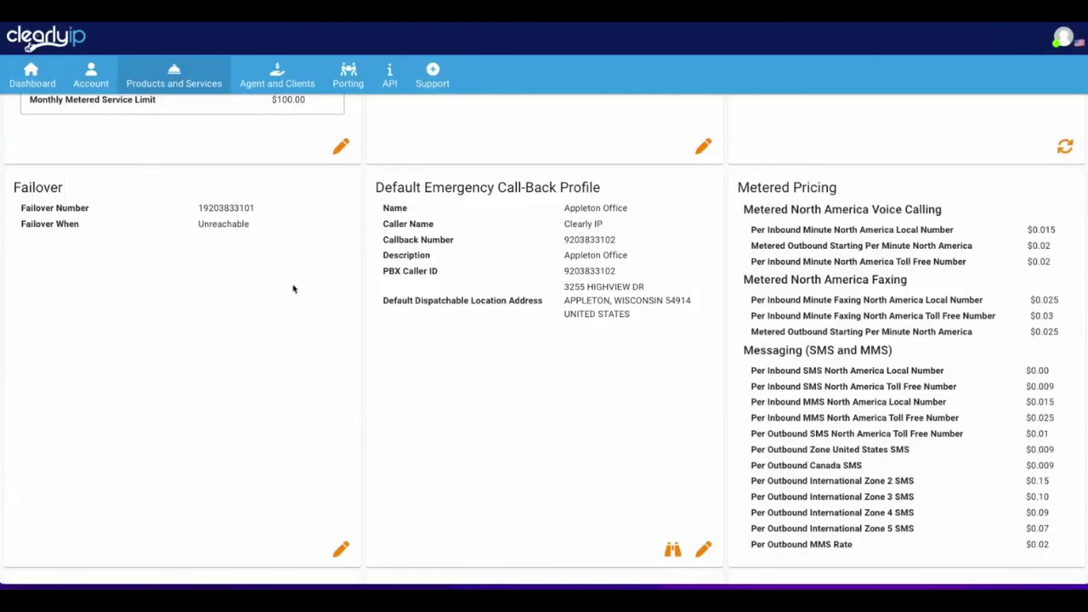
pyautogui.click(174, 74)
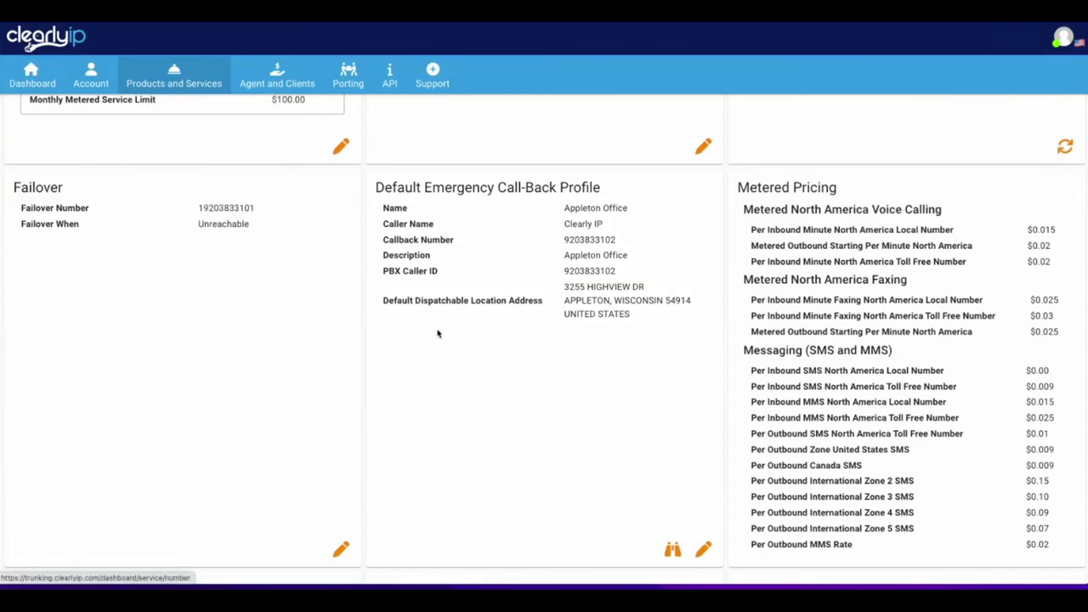
pyautogui.scroll(-15, 277, 326)
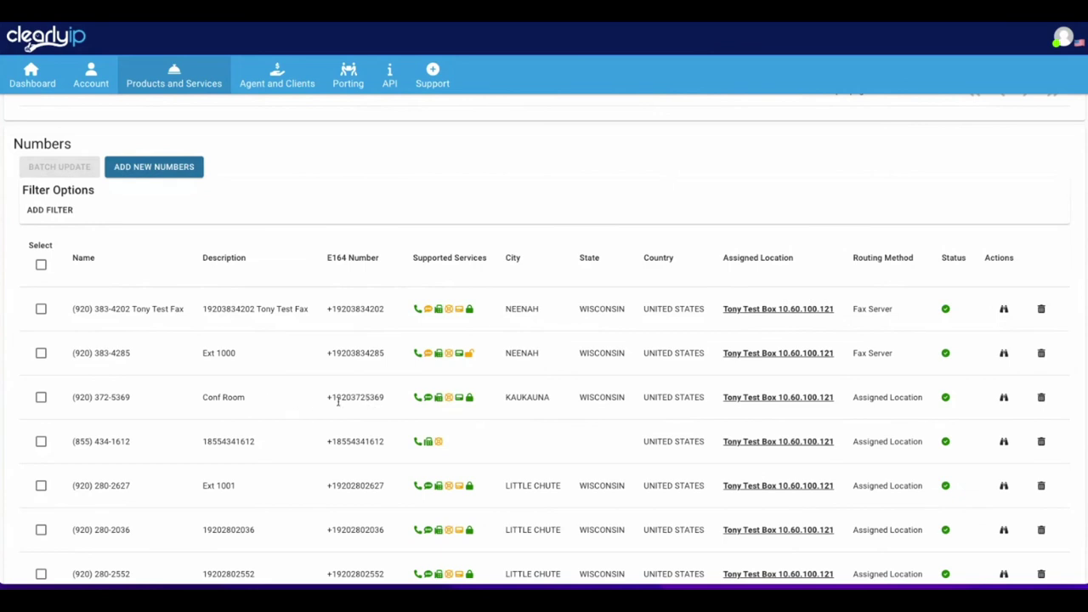
pyautogui.scroll(2, 312, 374)
pyautogui.scroll(-1, 311, 374)
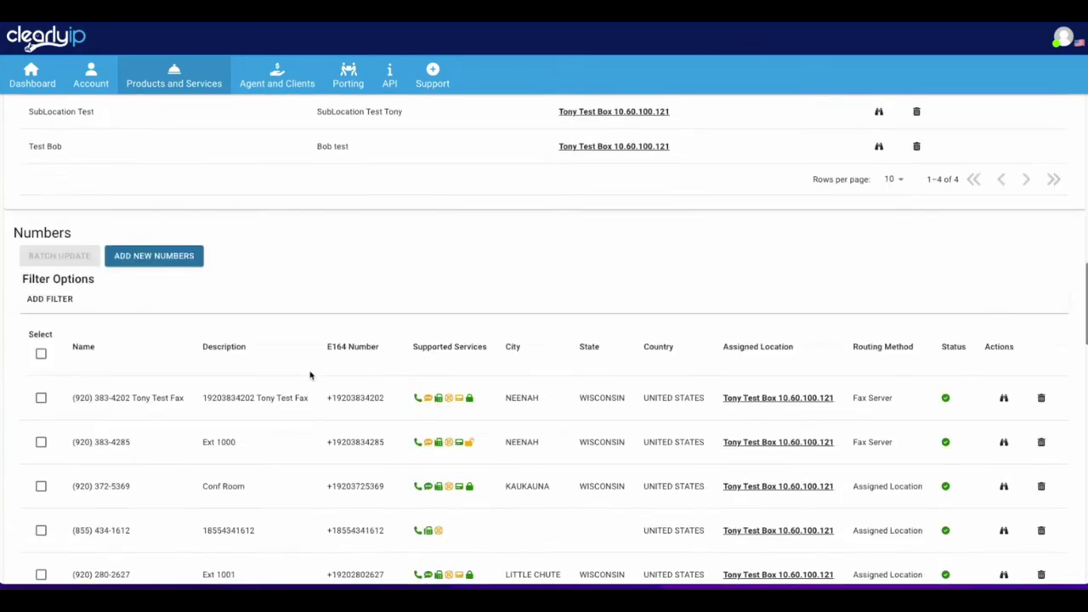
pyautogui.scroll(-1, 349, 487)
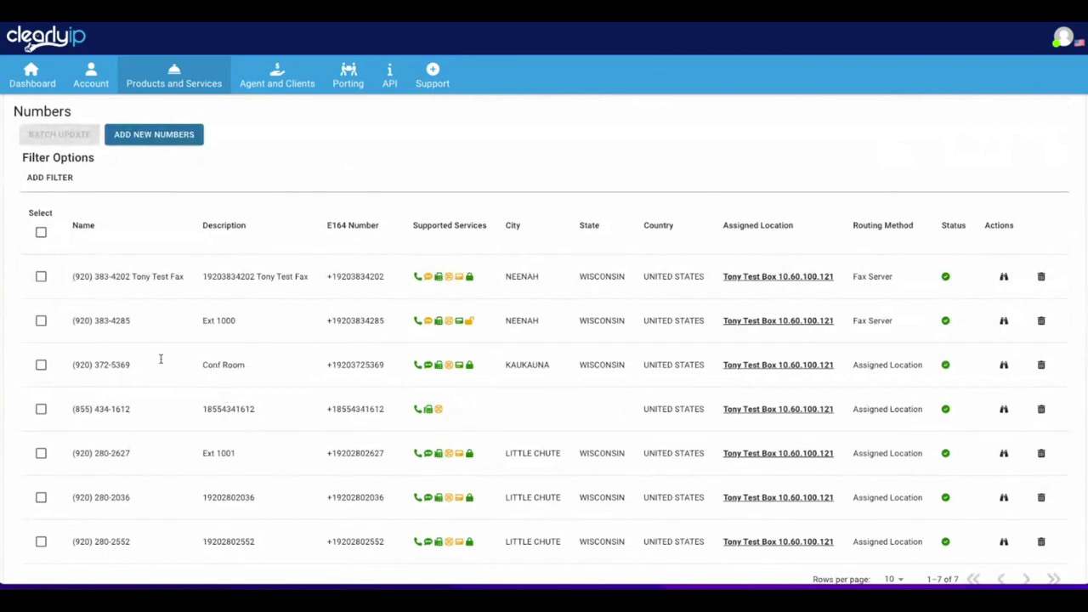
pyautogui.click(1004, 366)
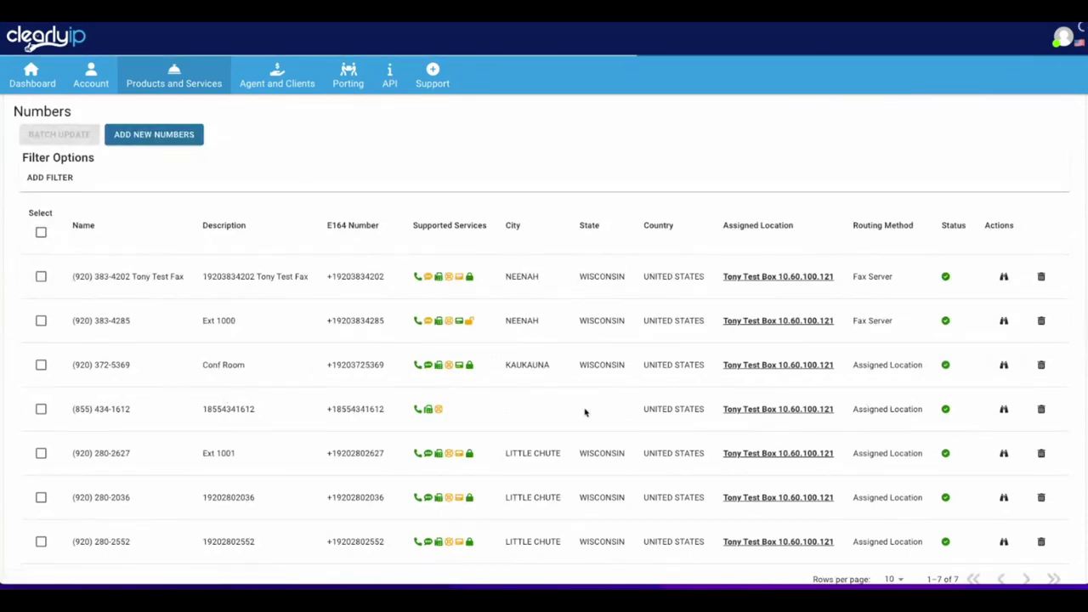
pyautogui.scroll(-1, 581, 412)
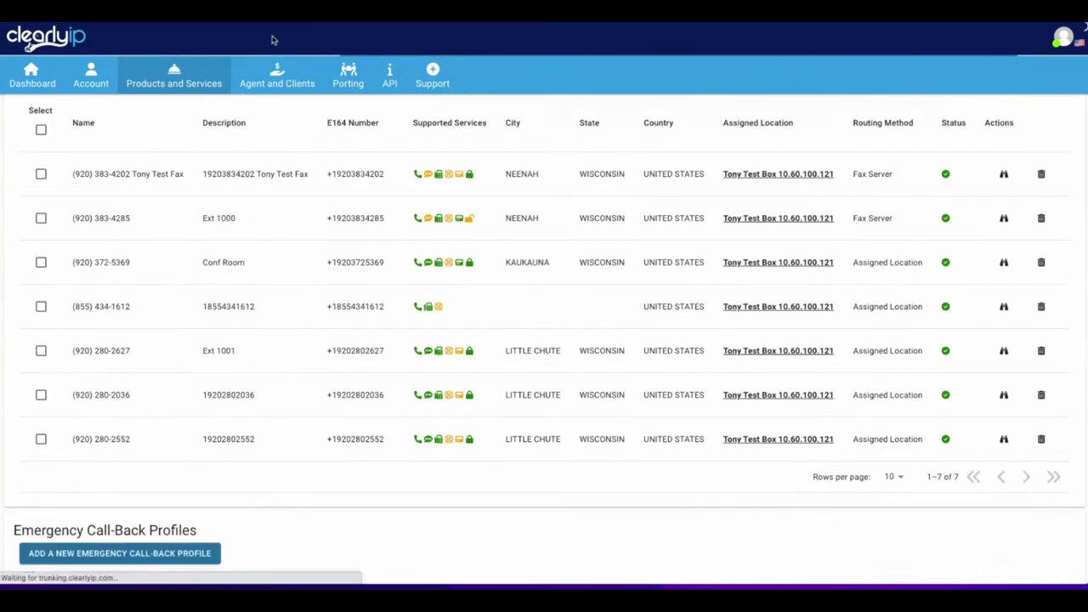
pyautogui.scroll(-4, 430, 408)
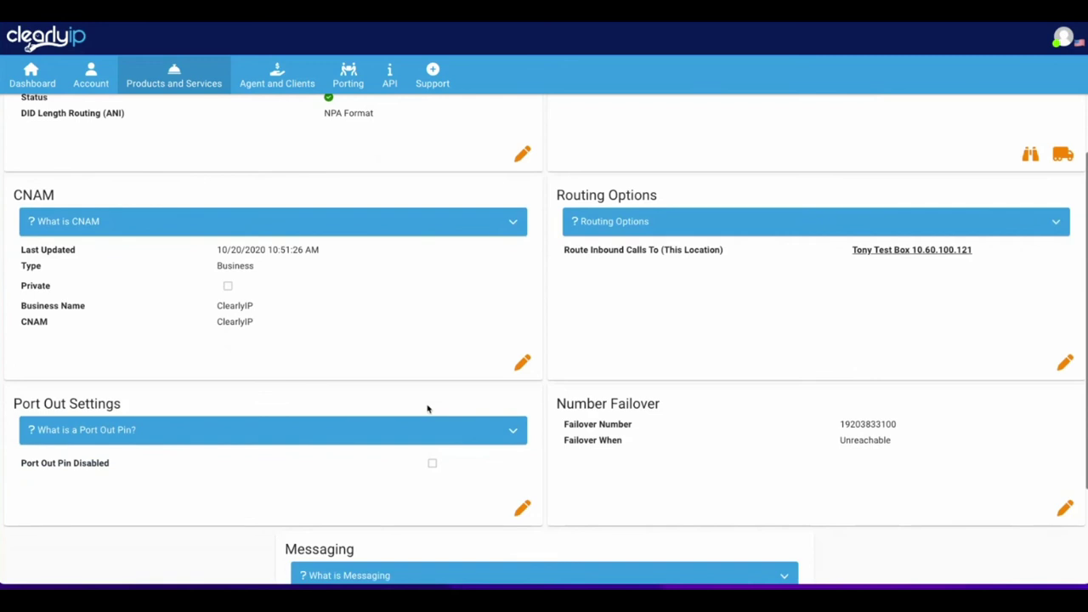
pyautogui.moveTo(549, 246); pyautogui.dragTo(680, 248)
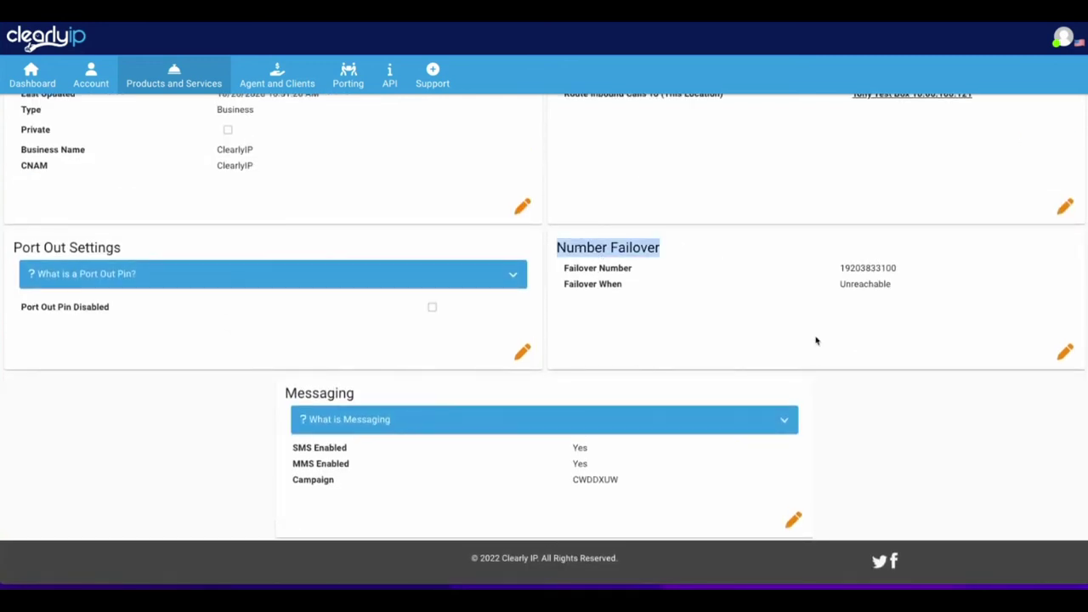
pyautogui.doubleClick(848, 267)
pyautogui.click(932, 297)
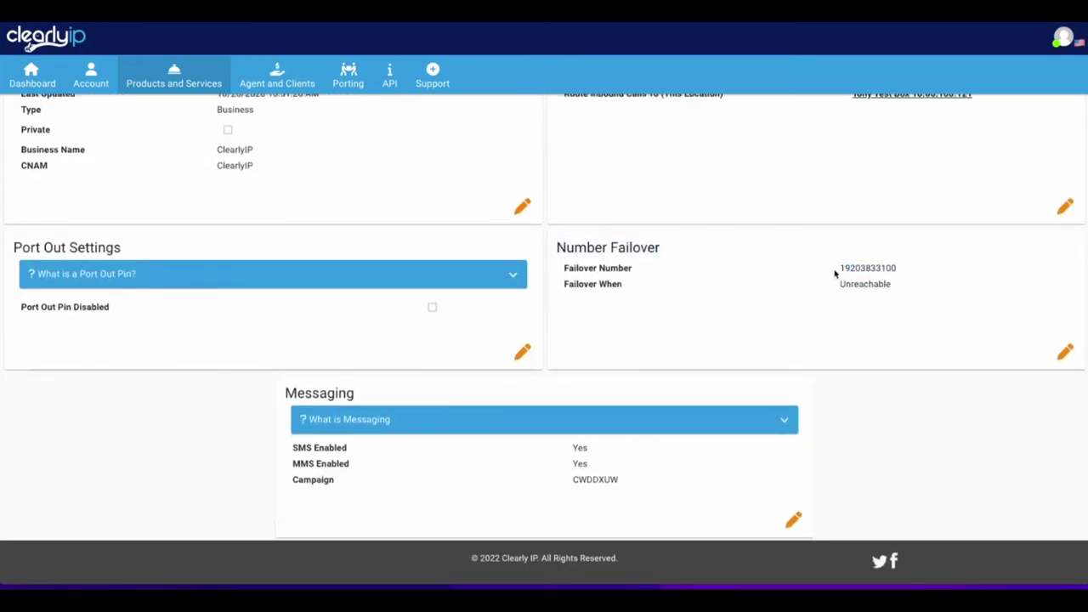
pyautogui.moveTo(835, 270); pyautogui.dragTo(930, 275)
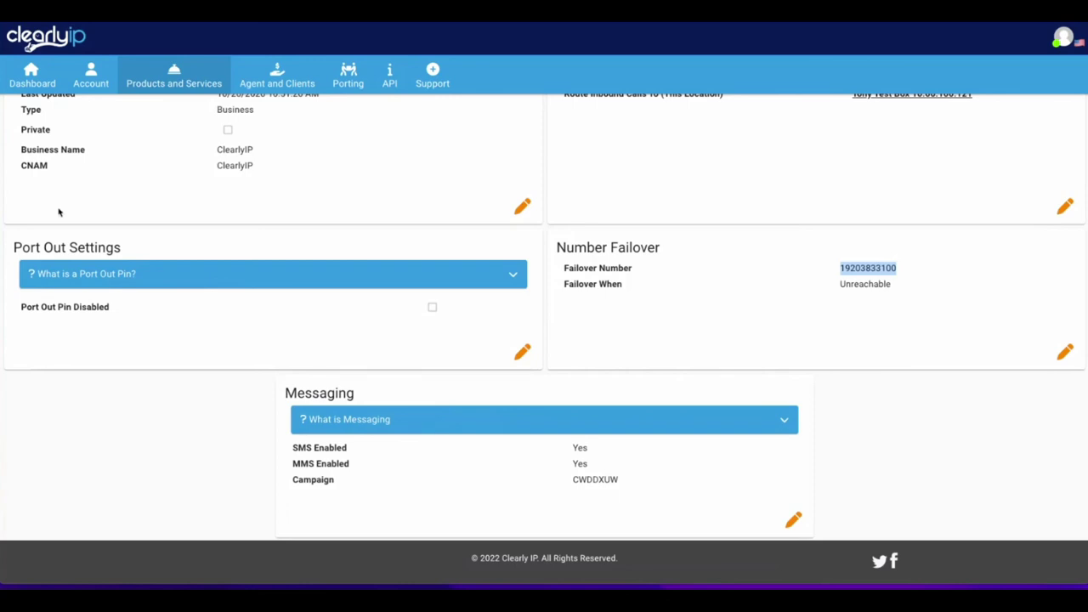
pyautogui.click(176, 91)
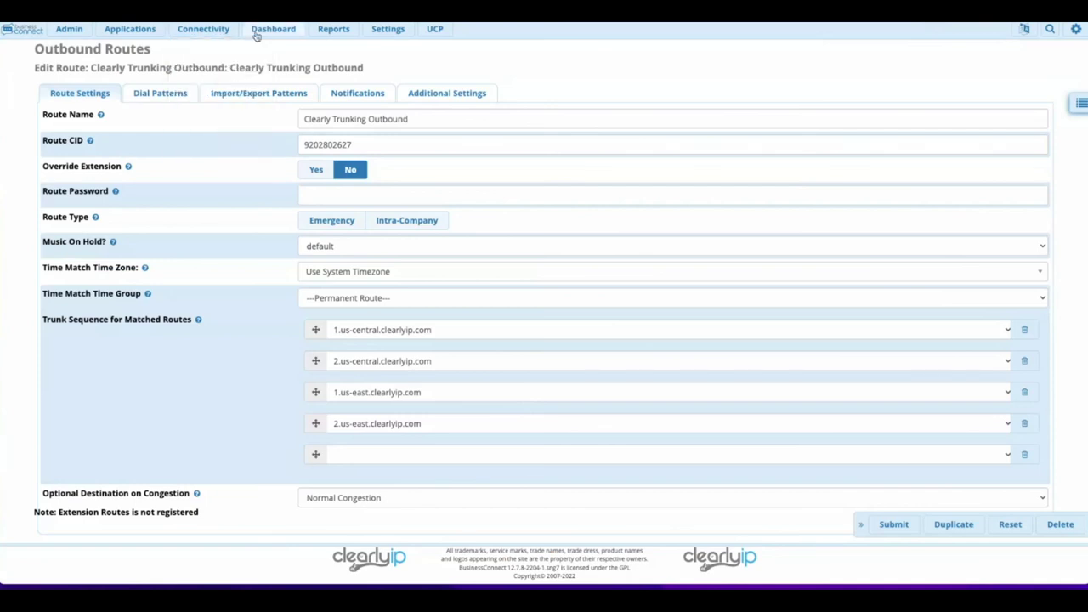
# Review the four numbers on the Clearly Trunking SMS Number Listing tab.
pyautogui.moveTo(203, 29)
pyautogui.click(211, 65)
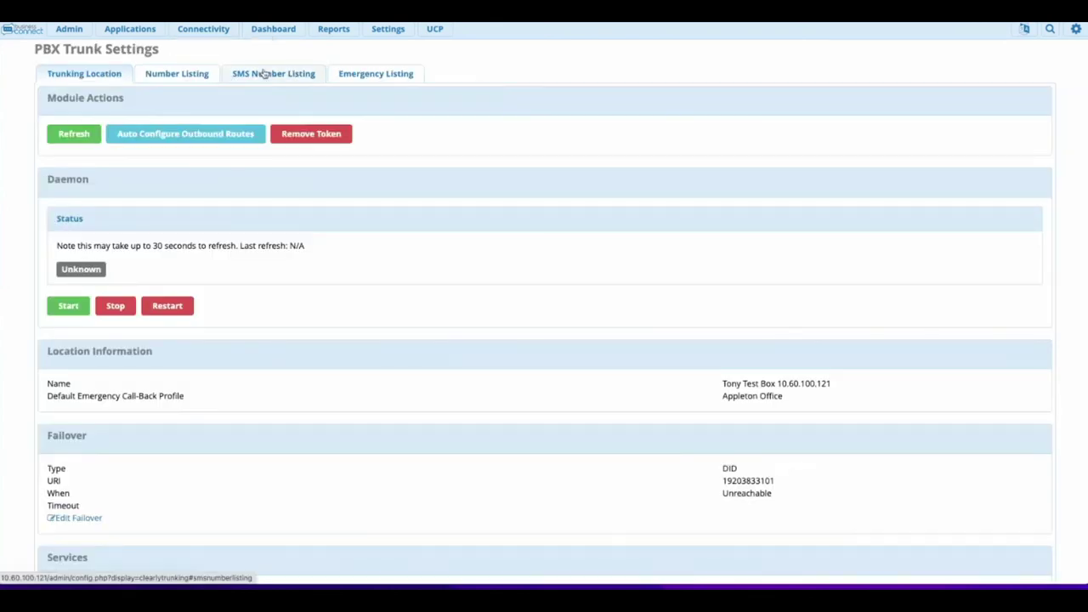
pyautogui.click(283, 75)
pyautogui.moveTo(44, 153); pyautogui.dragTo(104, 234)
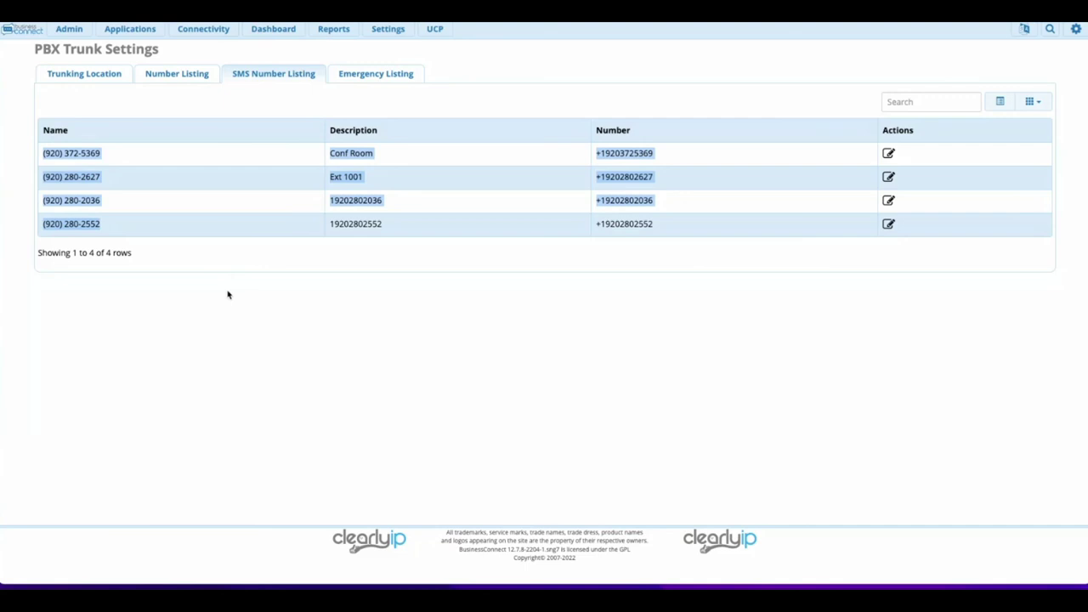
pyautogui.click(290, 304)
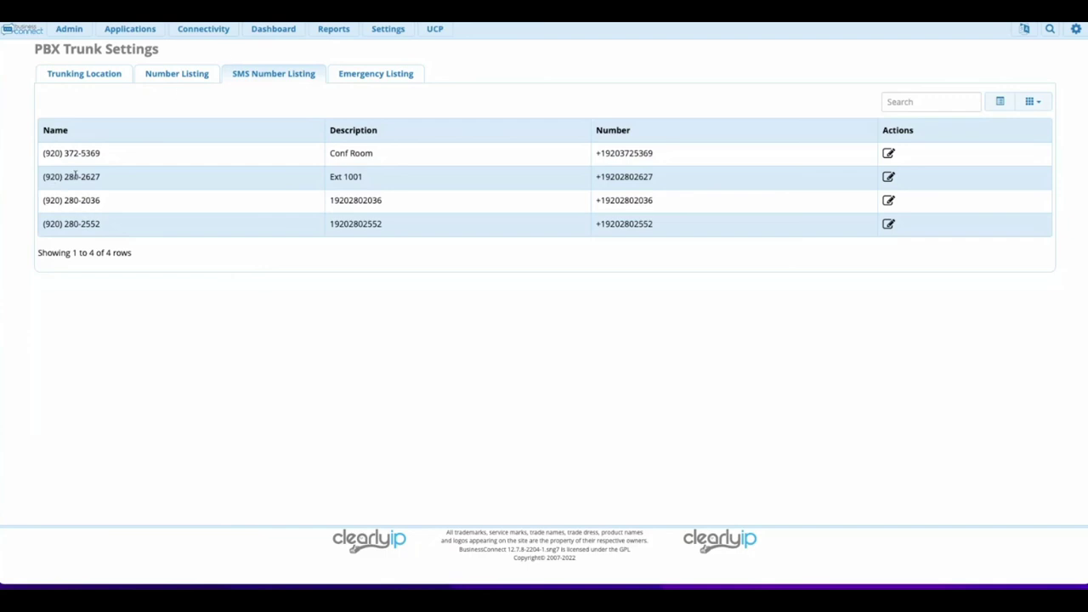
pyautogui.click(888, 153)
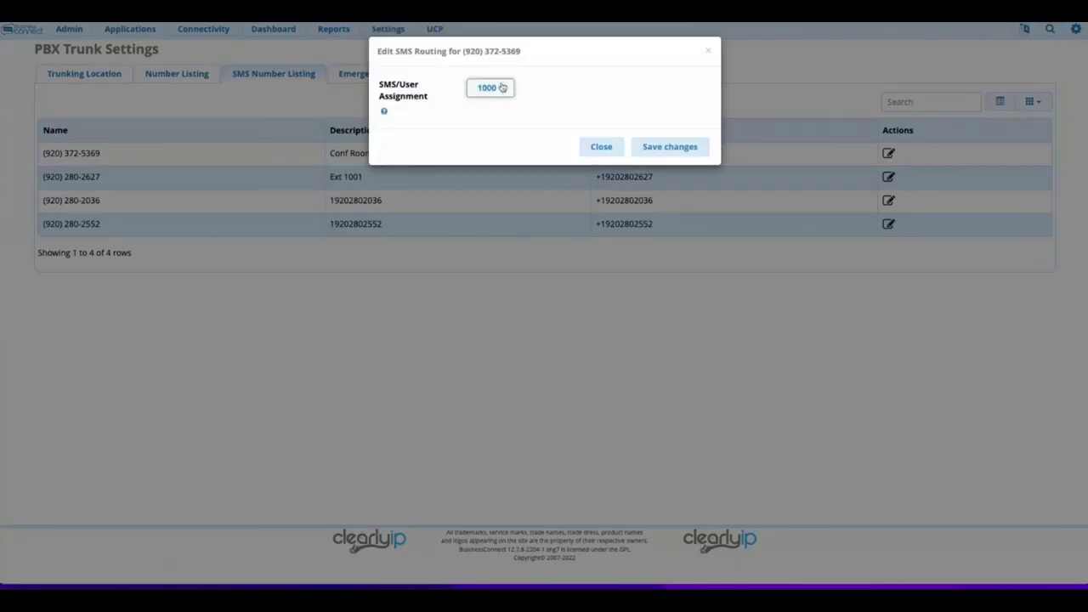
pyautogui.click(502, 88)
pyautogui.click(483, 162)
pyautogui.click(483, 163)
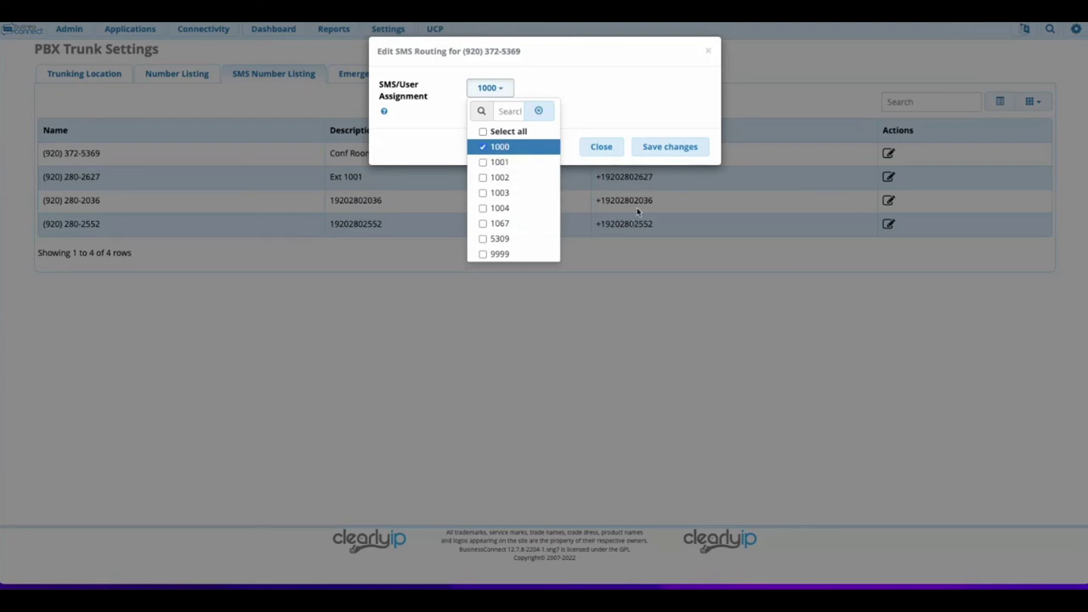
pyautogui.click(647, 146)
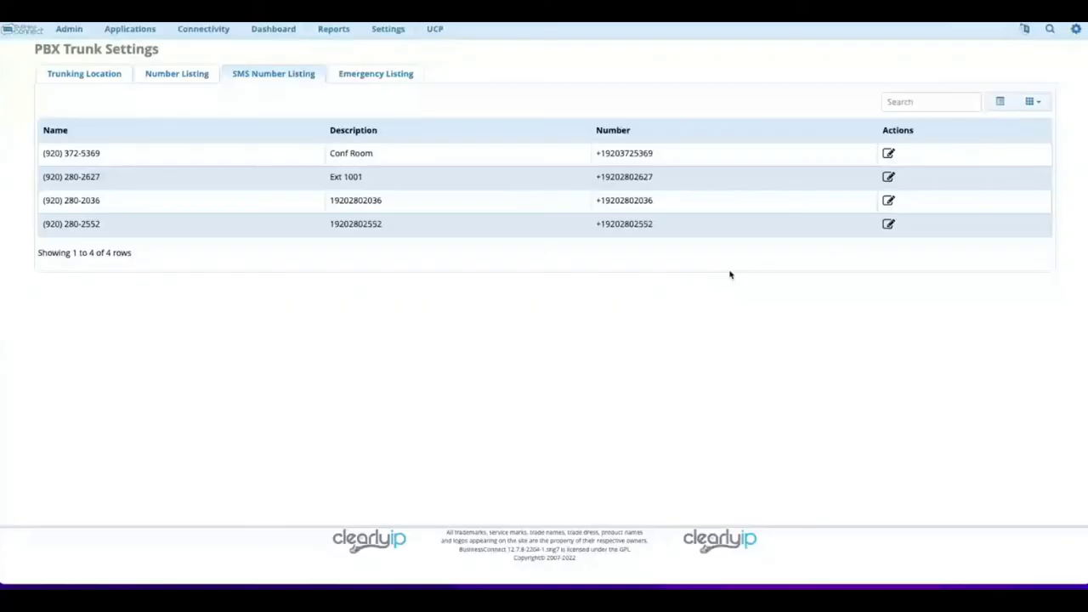
pyautogui.tripleClick(42, 162)
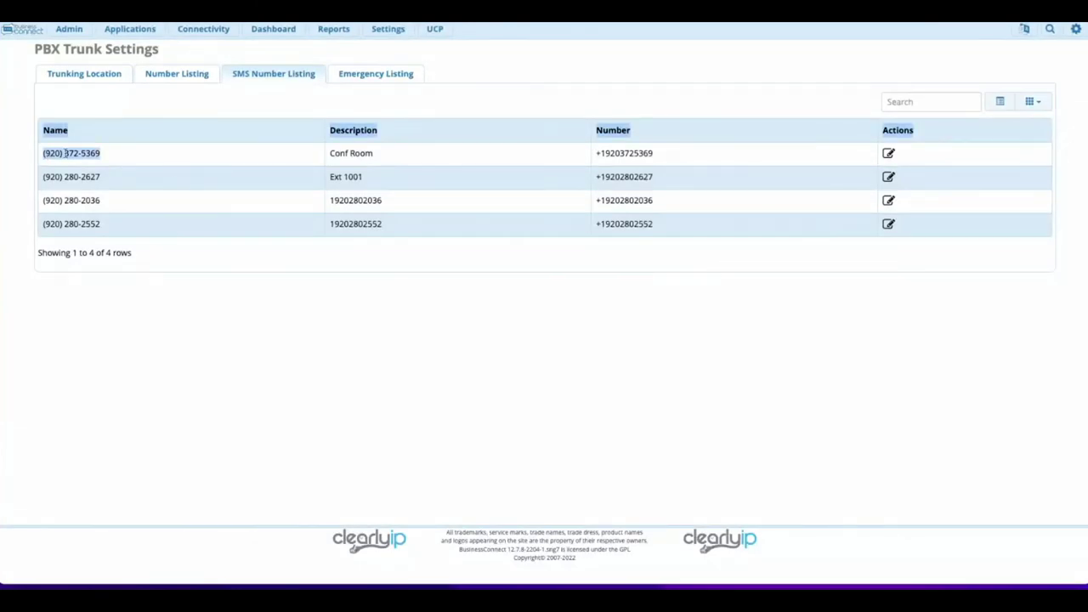
pyautogui.click(117, 323)
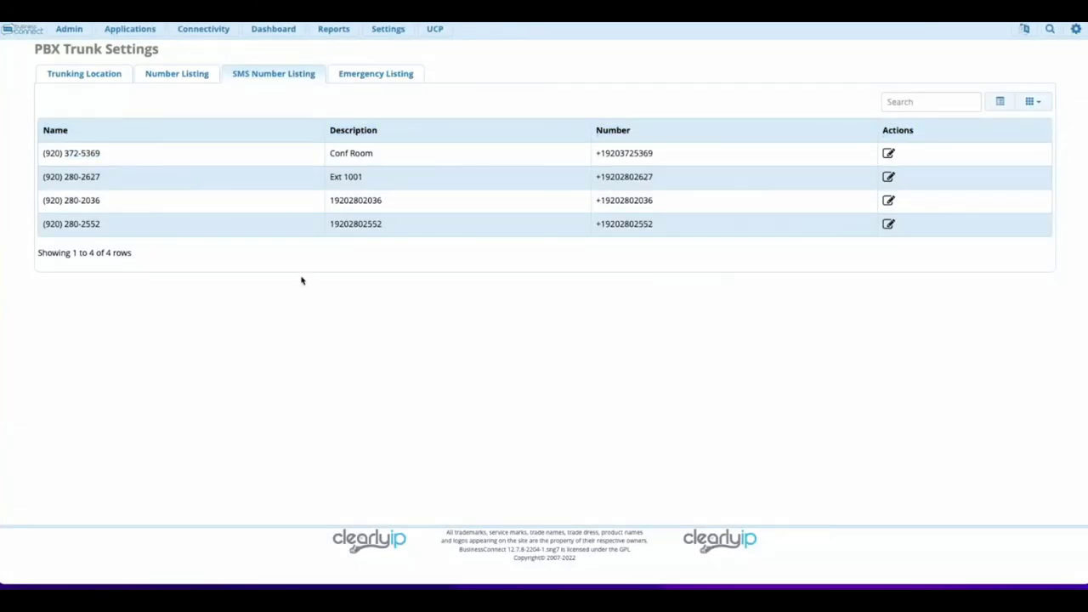
pyautogui.click(433, 29)
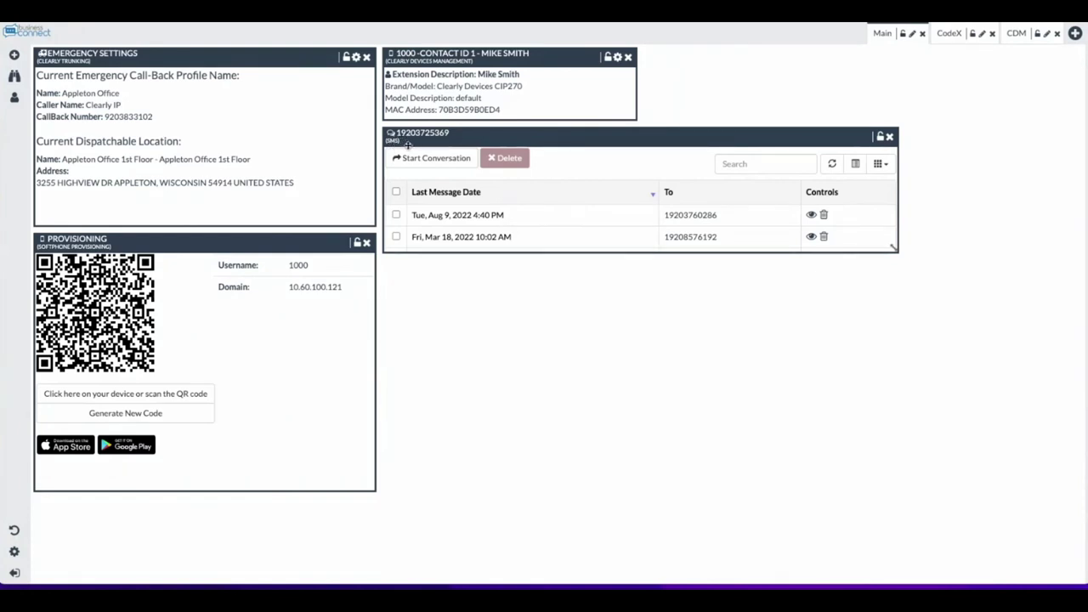
pyautogui.scroll(-3, 481, 213)
pyautogui.scroll(1, 470, 213)
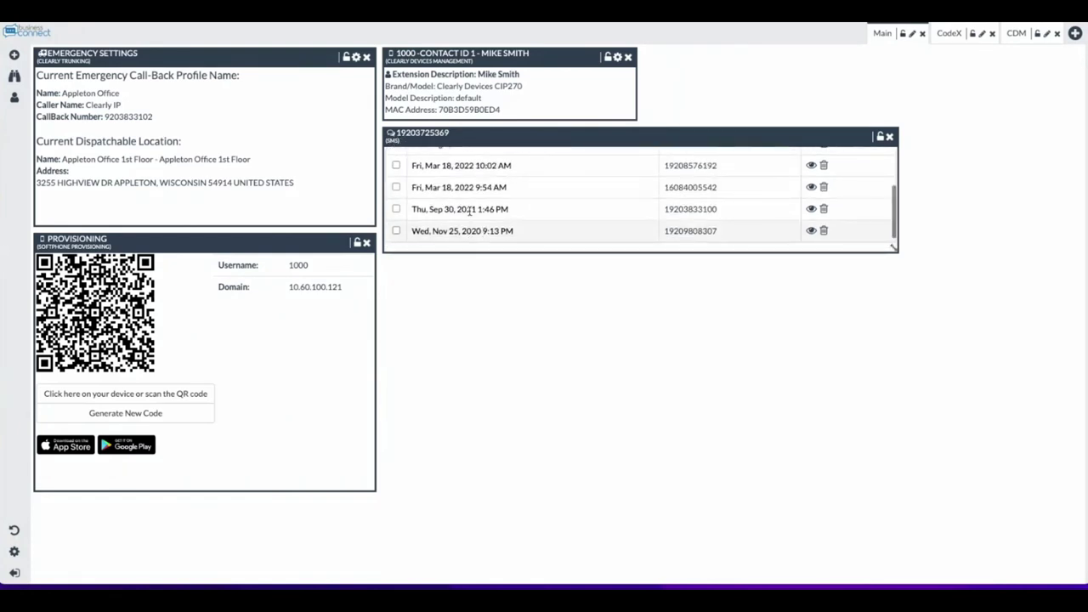
pyautogui.scroll(2, 469, 211)
pyautogui.scroll(-1, 528, 236)
pyautogui.scroll(2, 595, 236)
pyautogui.scroll(-3, 573, 238)
pyautogui.scroll(3, 612, 234)
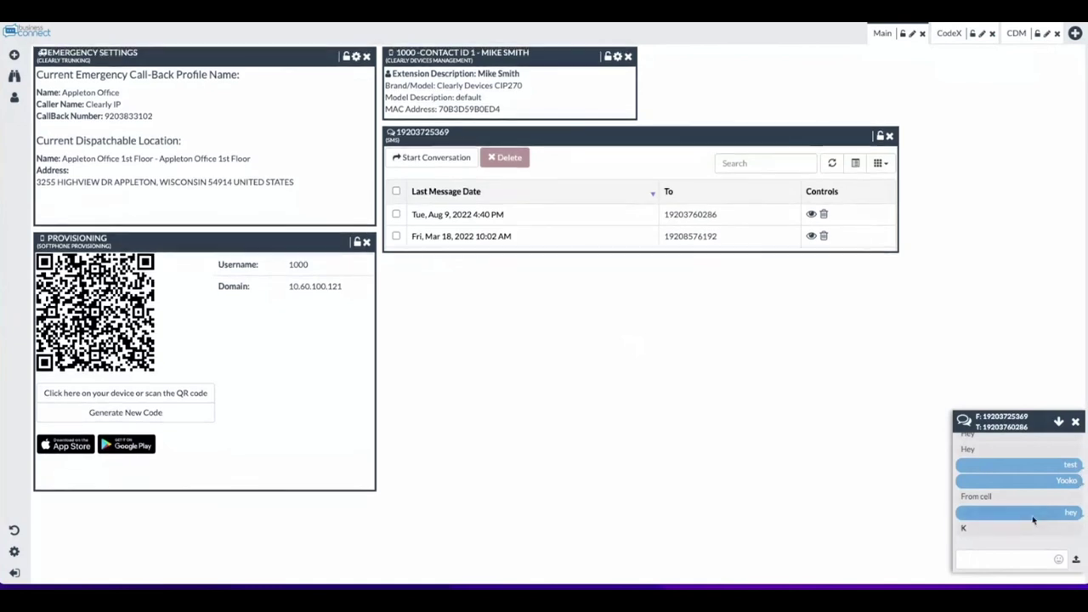
pyautogui.click(986, 561)
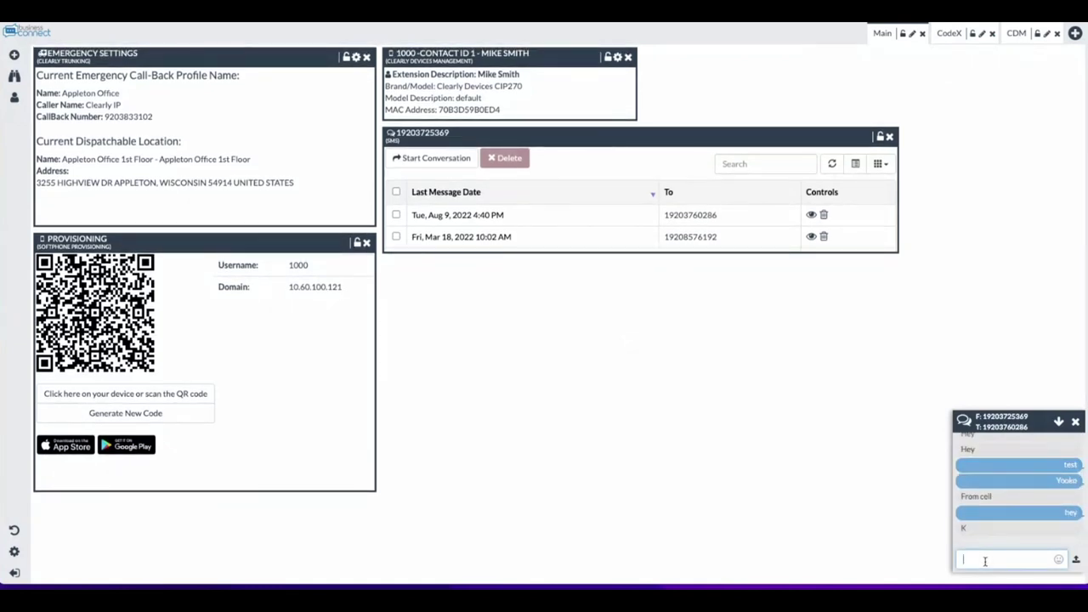
pyautogui.write('hey')
pyautogui.press('Return')
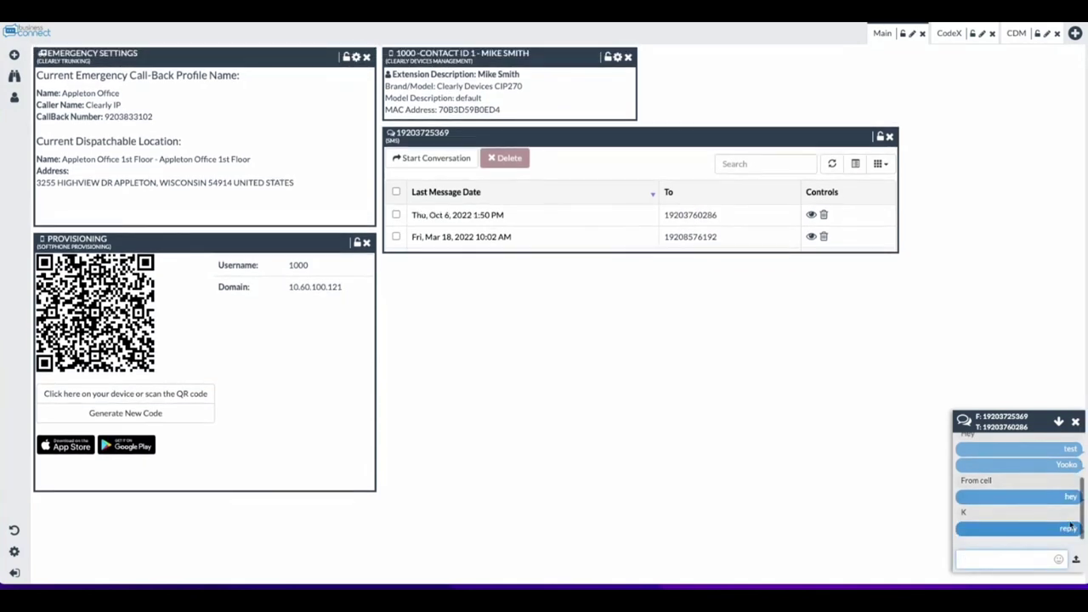
pyautogui.click(1075, 422)
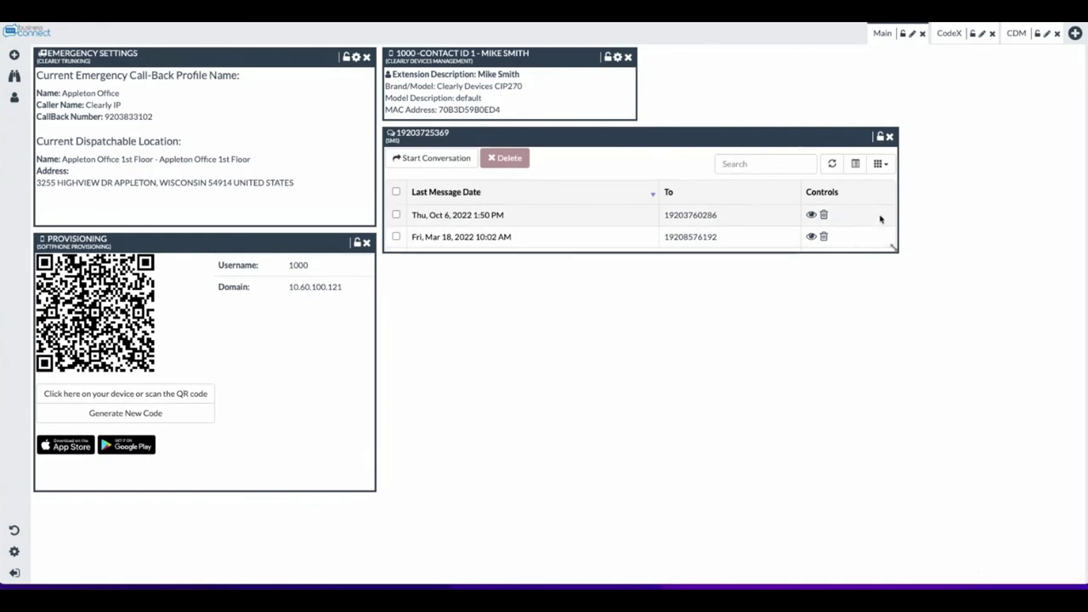
pyautogui.click(463, 157)
pyautogui.press('Tab')
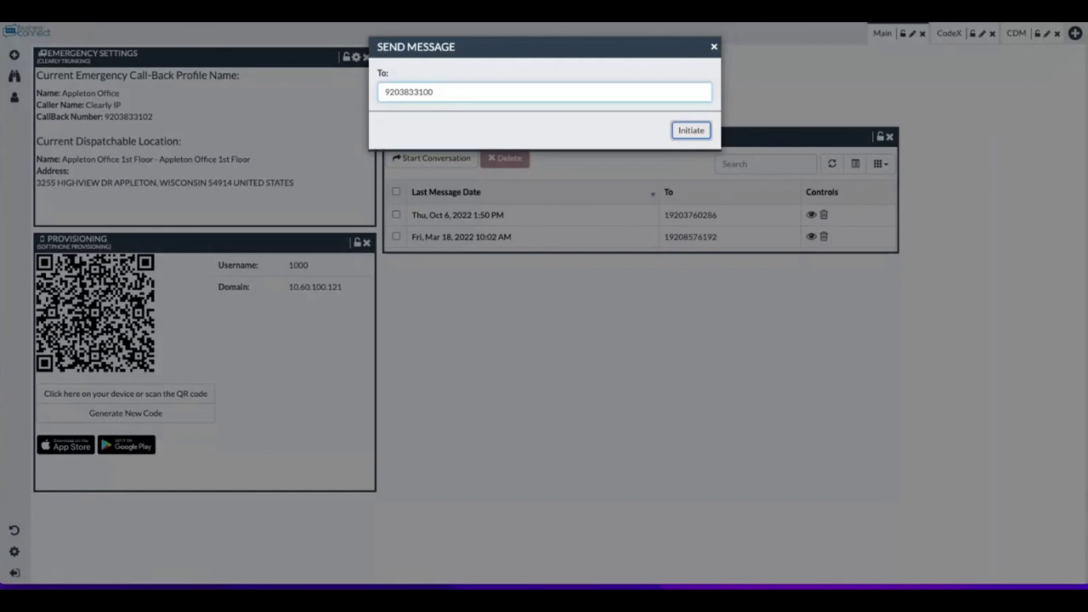
pyautogui.click(693, 131)
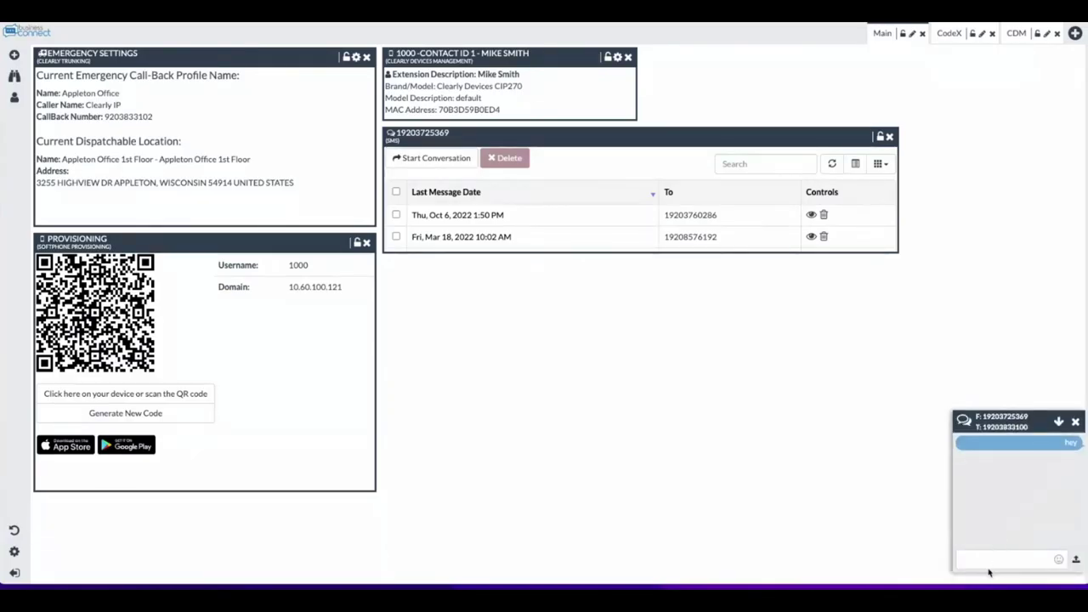
pyautogui.click(990, 562)
pyautogui.write('hey')
pyautogui.press('Return')
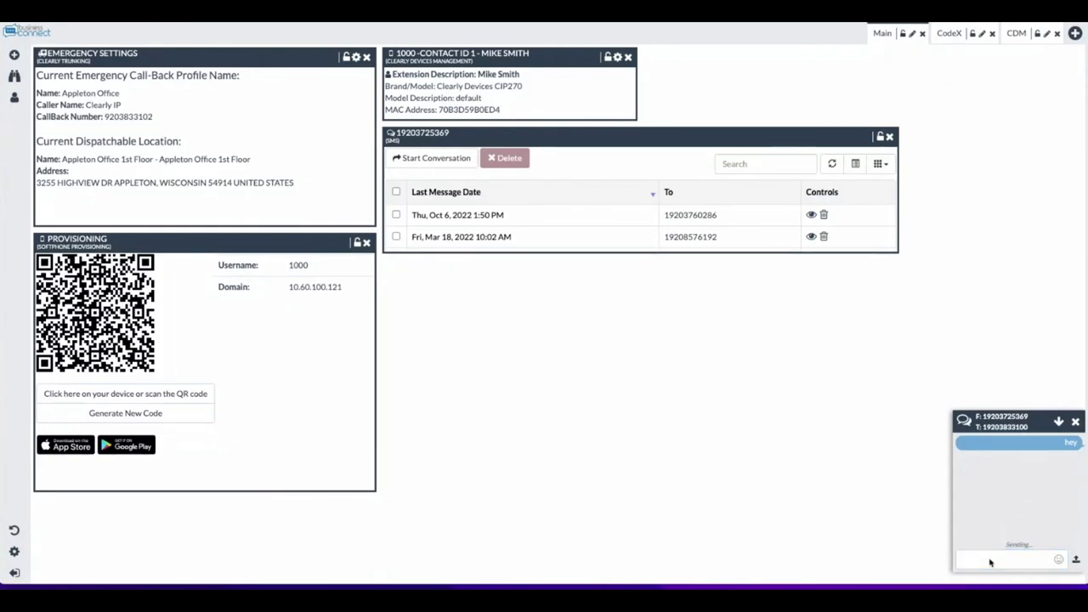